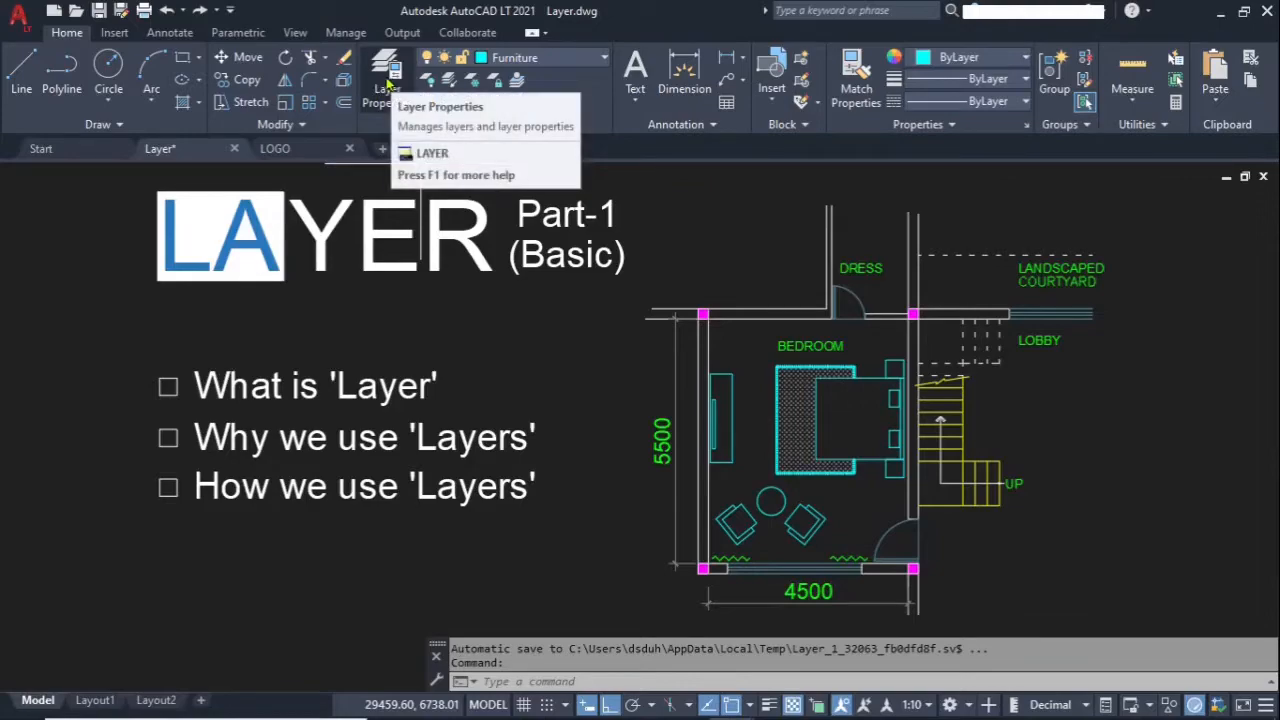
Open the Layer Properties Manager and move it over the empty area beside the bedroom plan
{"action": "left_click", "coordinate": [383, 85]}
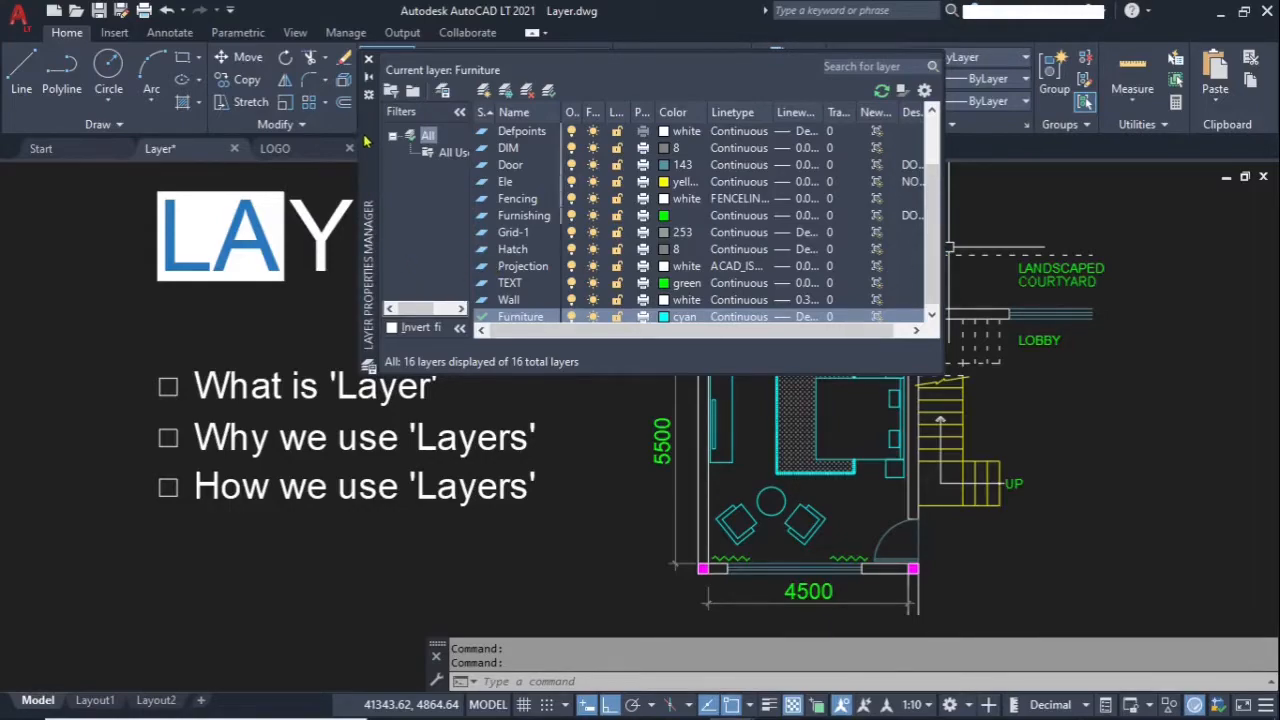
{"action": "left_click", "coordinate": [368, 59]}
{"action": "mouse_move", "coordinate": [358, 197]}
{"action": "left_mouse_down"}
{"action": "mouse_move", "coordinate": [377, 231]}
{"action": "mouse_move", "coordinate": [361, 256]}
{"action": "mouse_move", "coordinate": [152, 254]}
{"action": "left_mouse_up"}
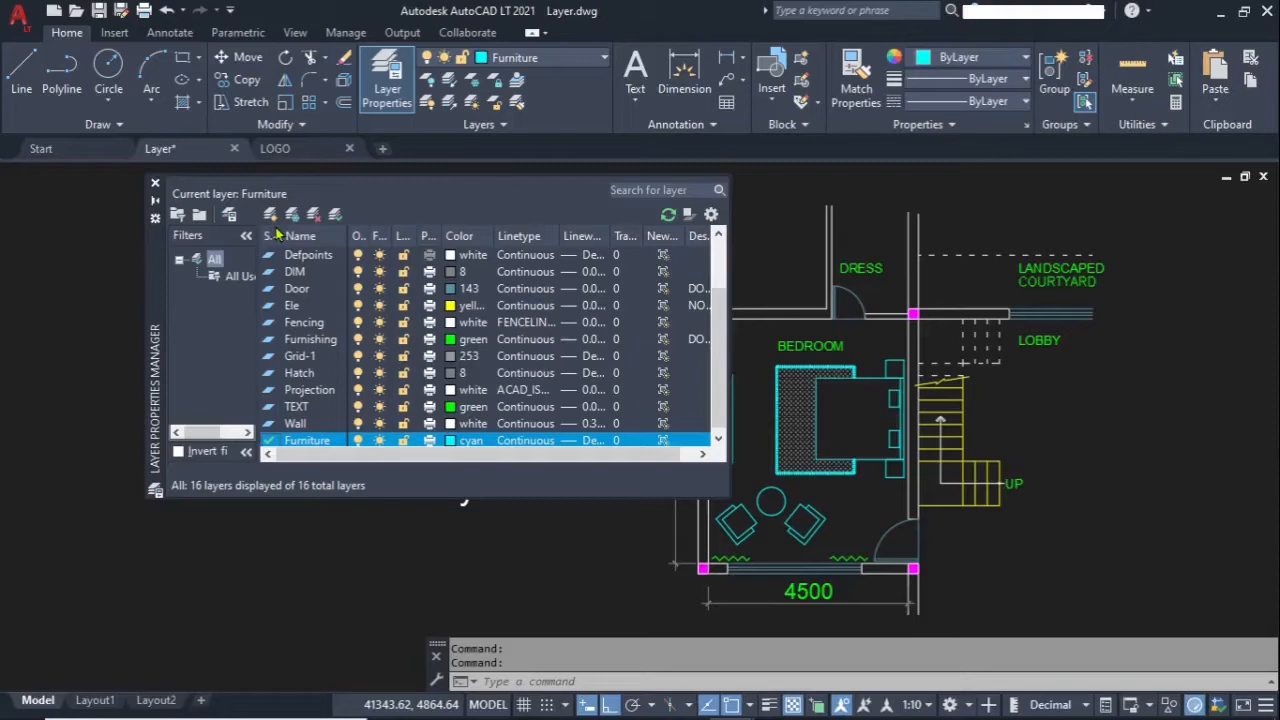
Widen the layer list columns and the Layer Properties Manager so the headings from Status to Description can be read
{"action": "left_click_drag", "start_coordinate": [281, 235], "coordinate": [307, 235]}
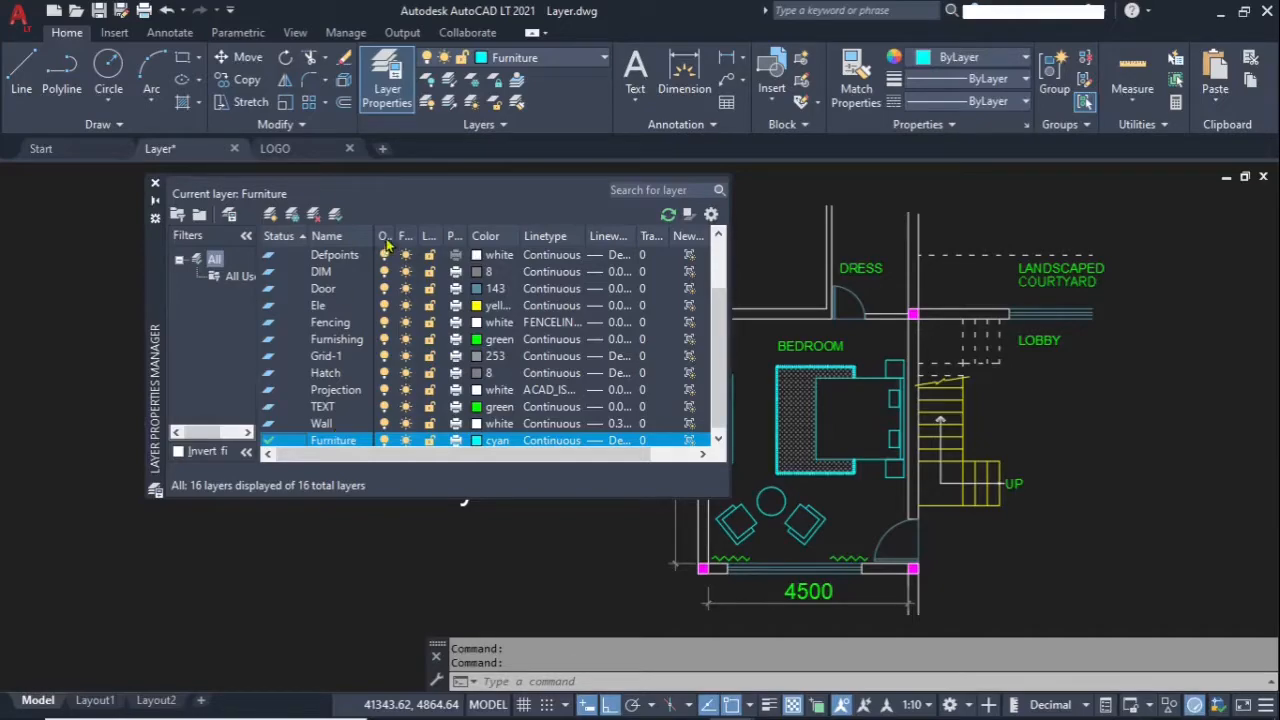
{"action": "left_click_drag", "start_coordinate": [405, 235], "coordinate": [443, 235]}
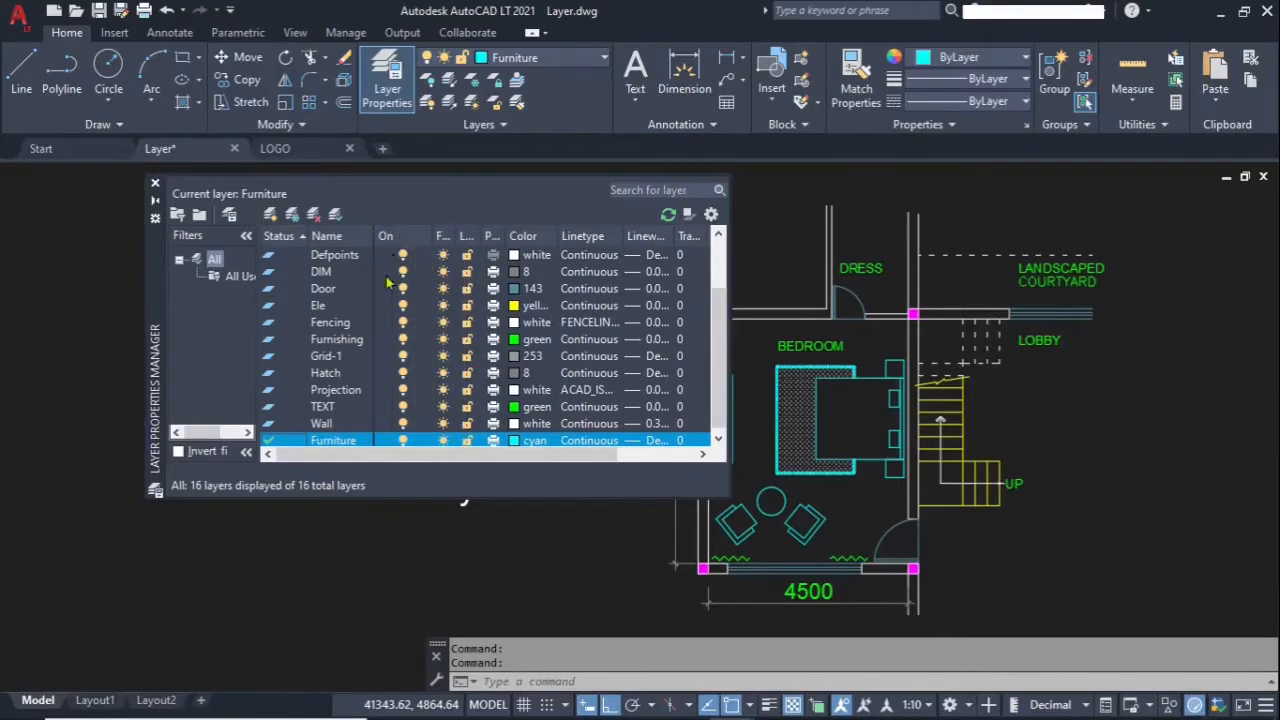
{"action": "left_click_drag", "start_coordinate": [495, 236], "coordinate": [610, 236]}
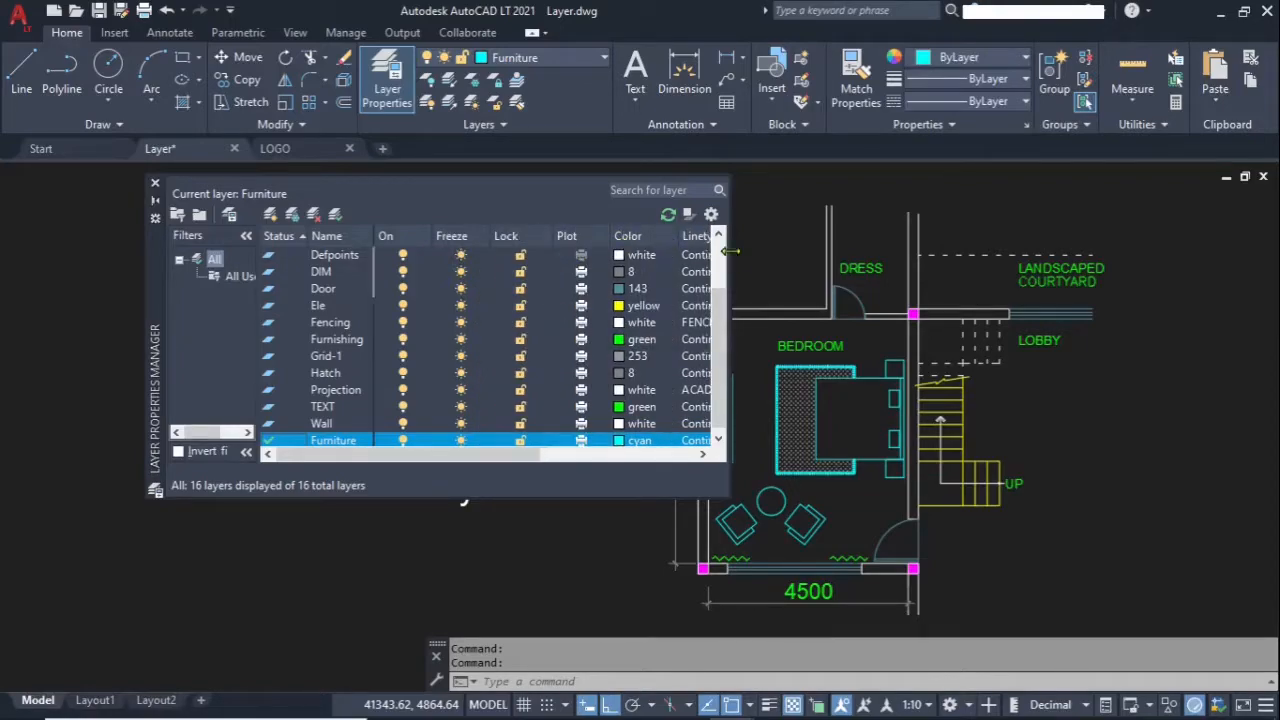
{"action": "left_click_drag", "start_coordinate": [728, 250], "coordinate": [1004, 238]}
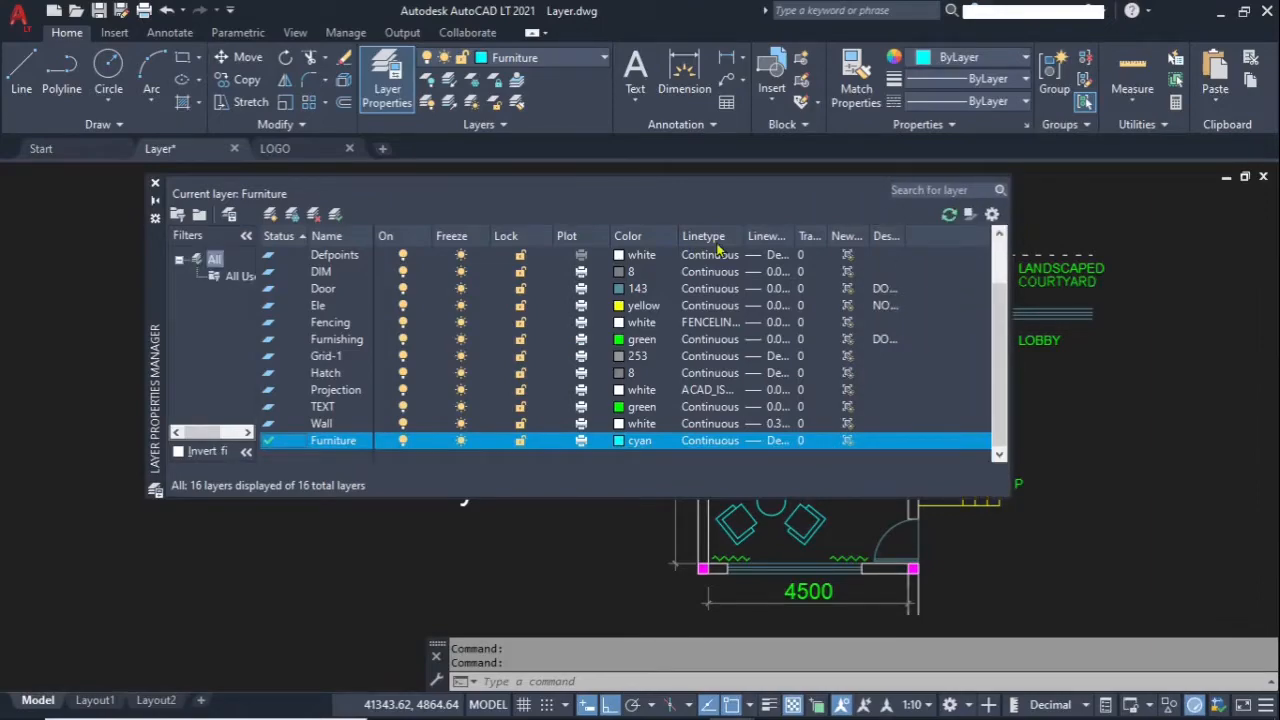
{"action": "left_click_drag", "start_coordinate": [797, 236], "coordinate": [917, 236]}
{"action": "left_click_drag", "start_coordinate": [916, 236], "coordinate": [917, 236]}
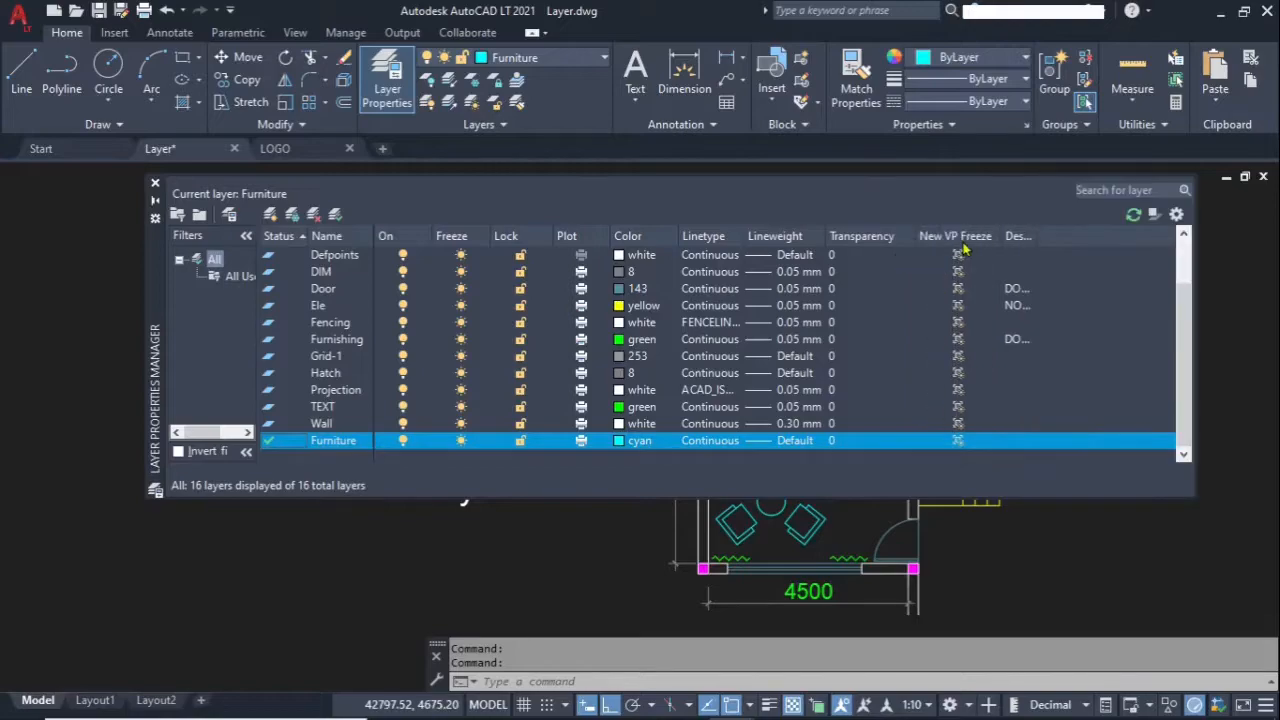
{"action": "left_click_drag", "start_coordinate": [1001, 236], "coordinate": [1072, 236]}
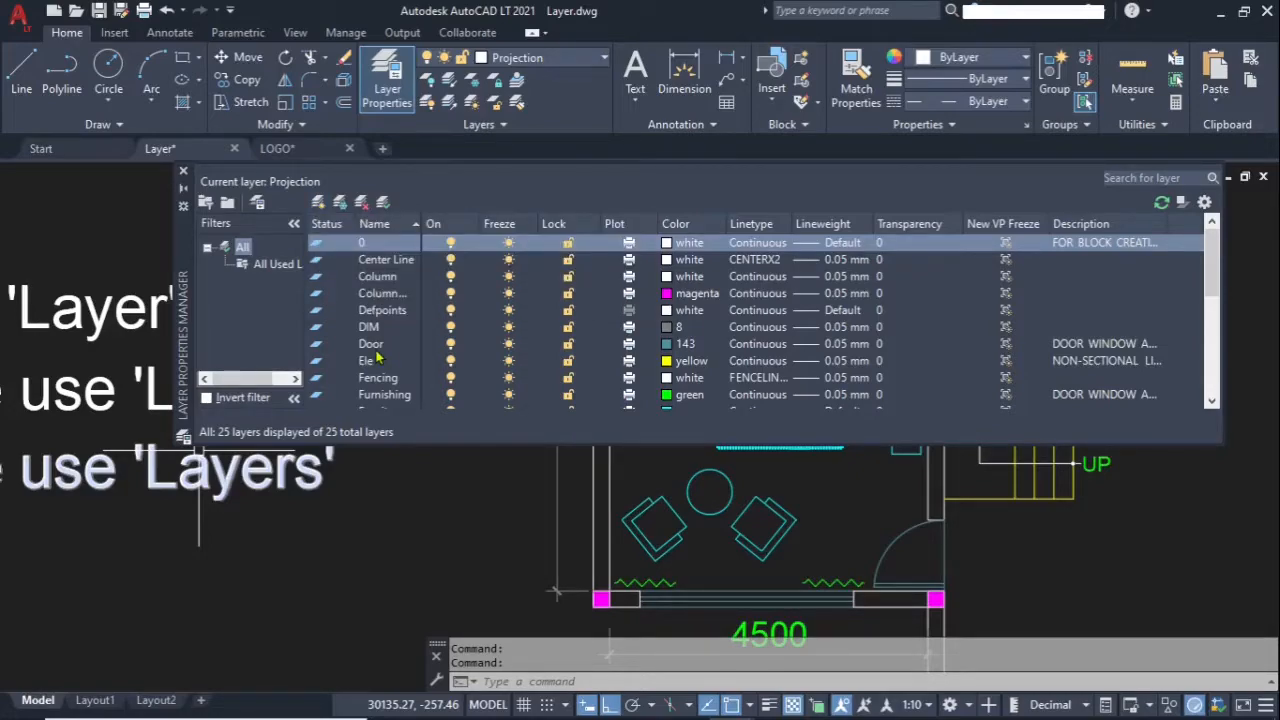
Create a new layer based on the Ele layer and name it t1
{"action": "left_click", "coordinate": [376, 294]}
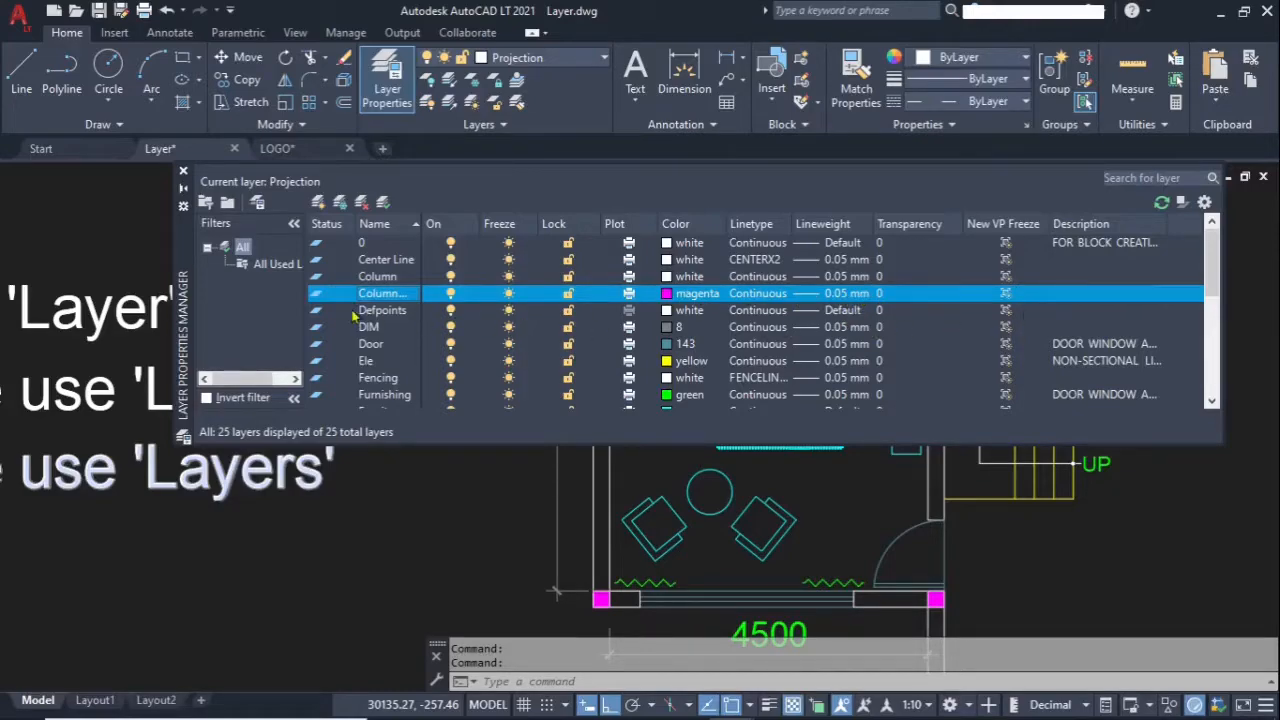
{"action": "left_click", "coordinate": [364, 362]}
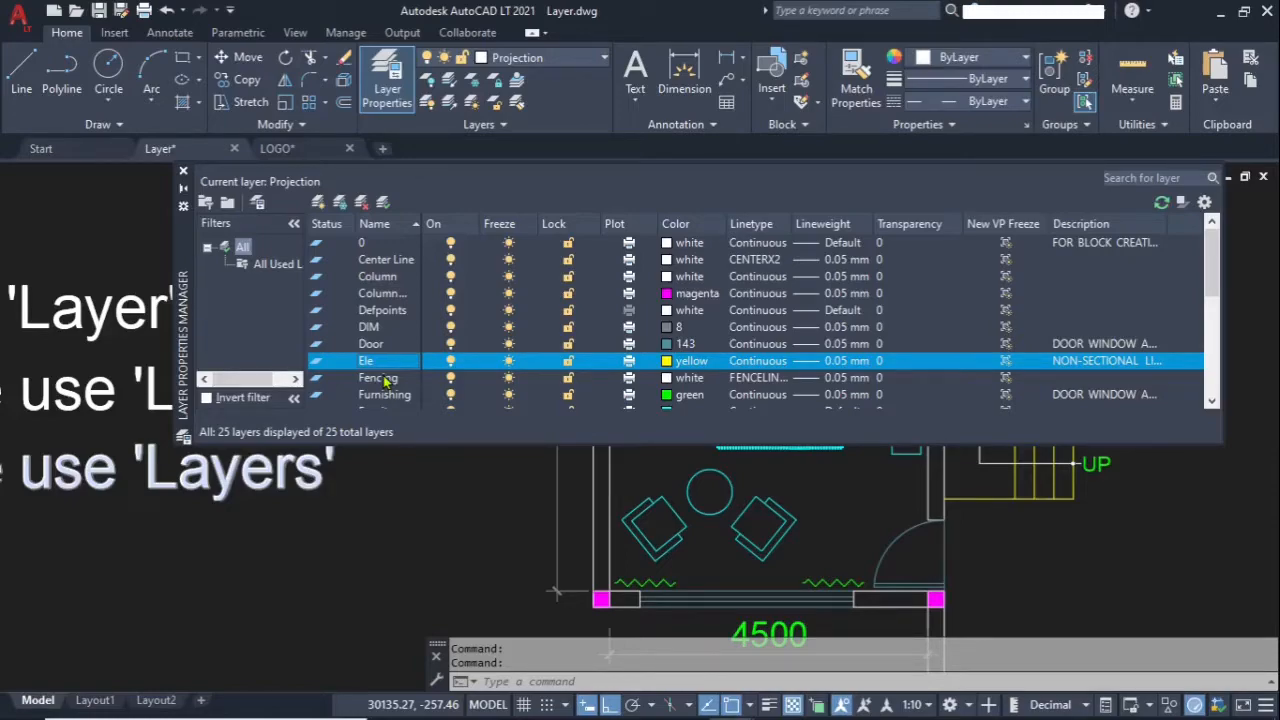
{"action": "left_click", "coordinate": [318, 205]}
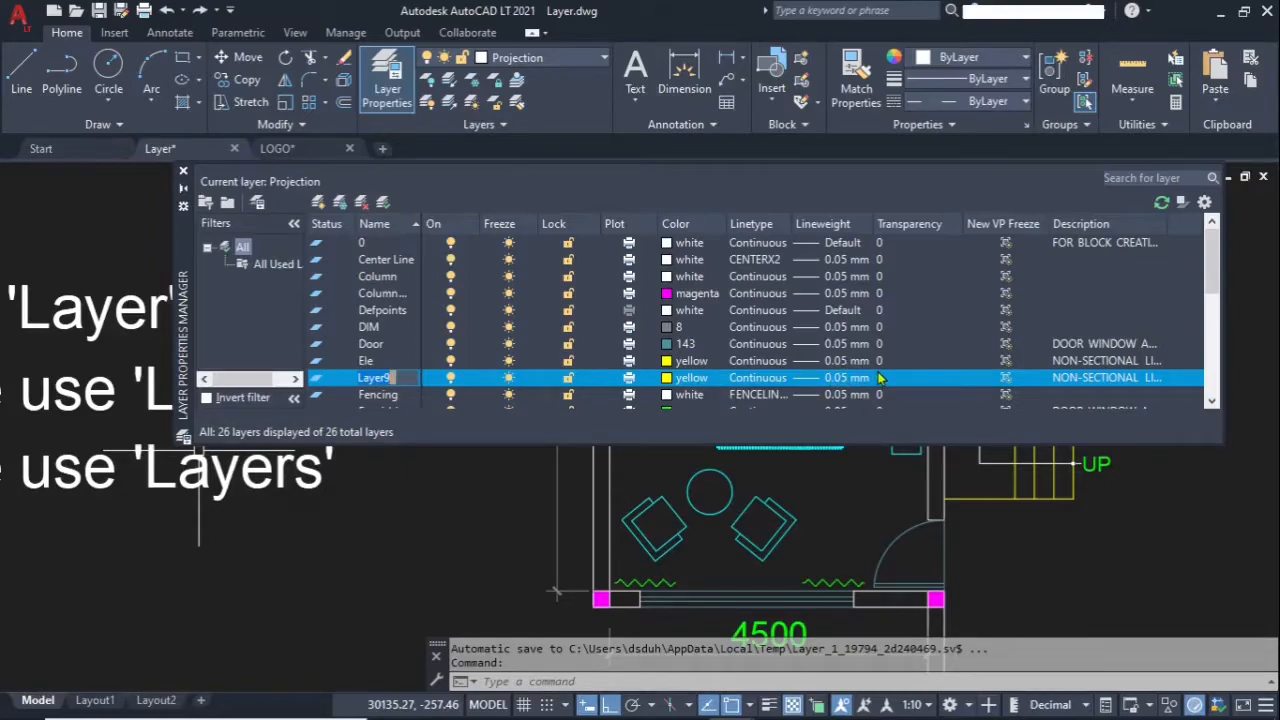
{"action": "key", "text": "Return"}
{"action": "key", "text": "ctrl+a"}
{"action": "key", "text": "BackSpace"}
{"action": "type", "text": "t1"}
{"action": "left_click", "coordinate": [415, 360]}
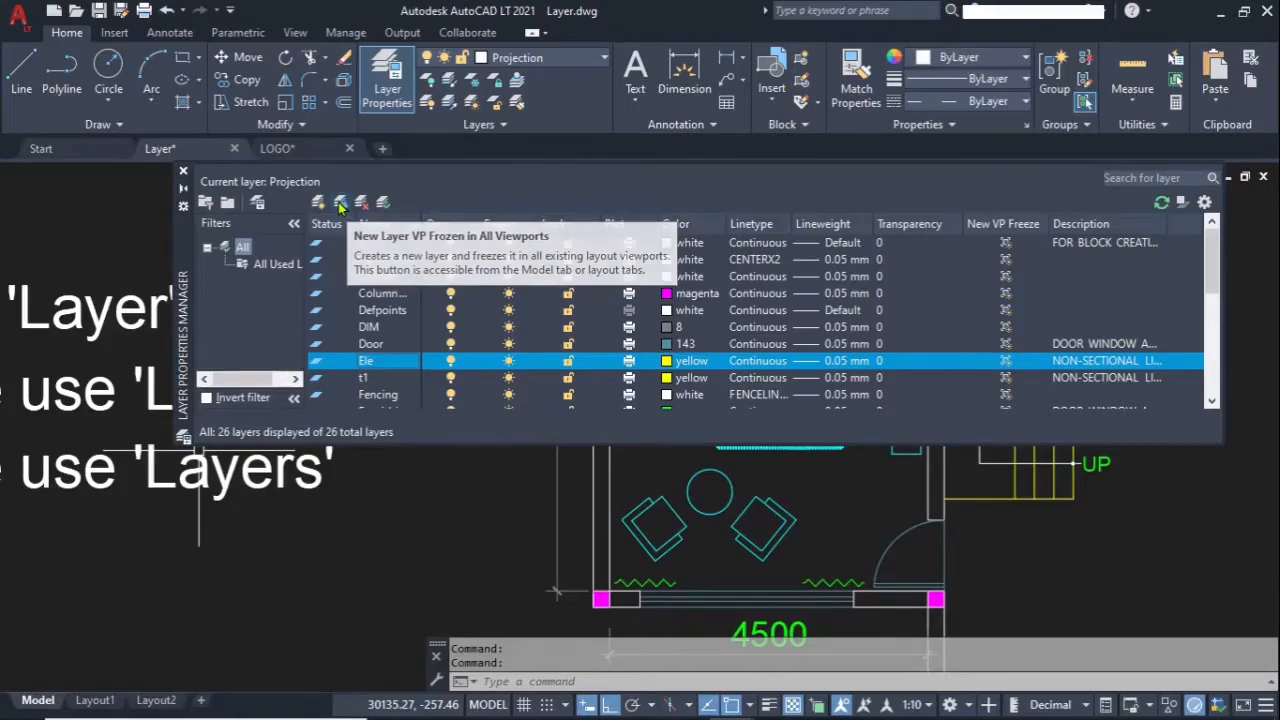
Create a new layer frozen in all viewports from the Ele layer and name it t2
{"action": "left_click", "coordinate": [340, 204]}
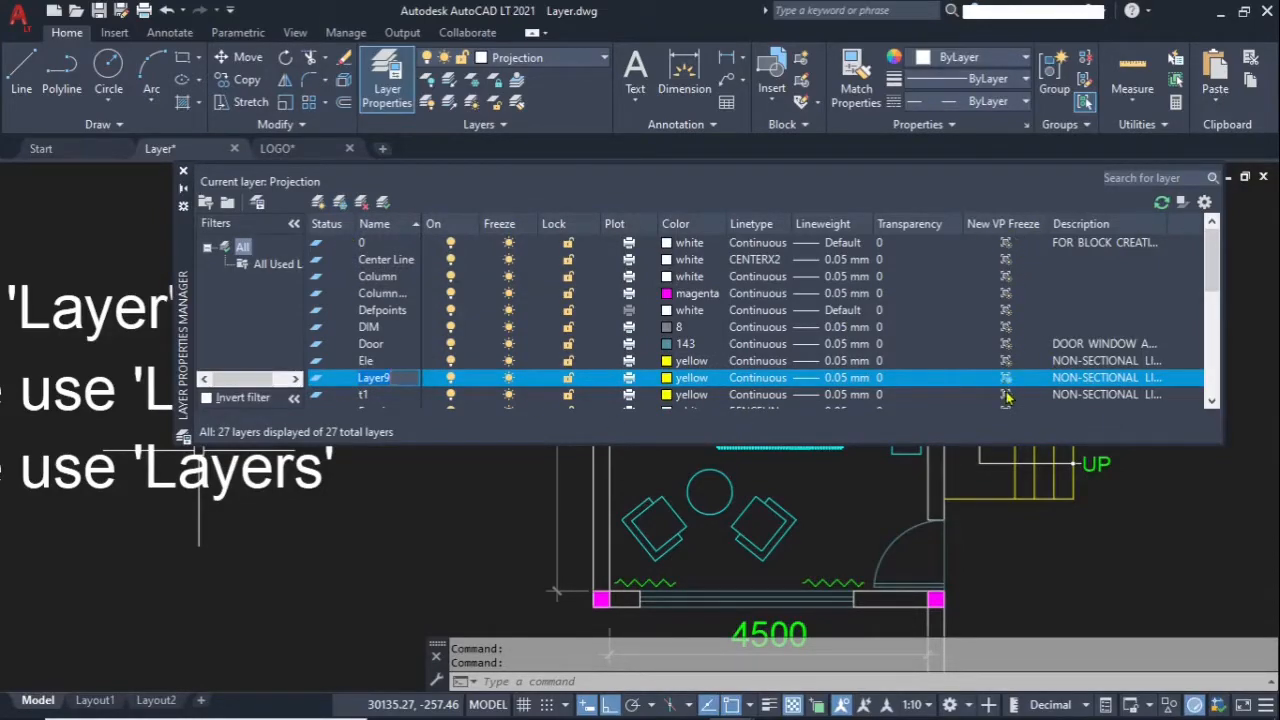
{"action": "type", "text": "ta"}
{"action": "key", "text": "Return"}
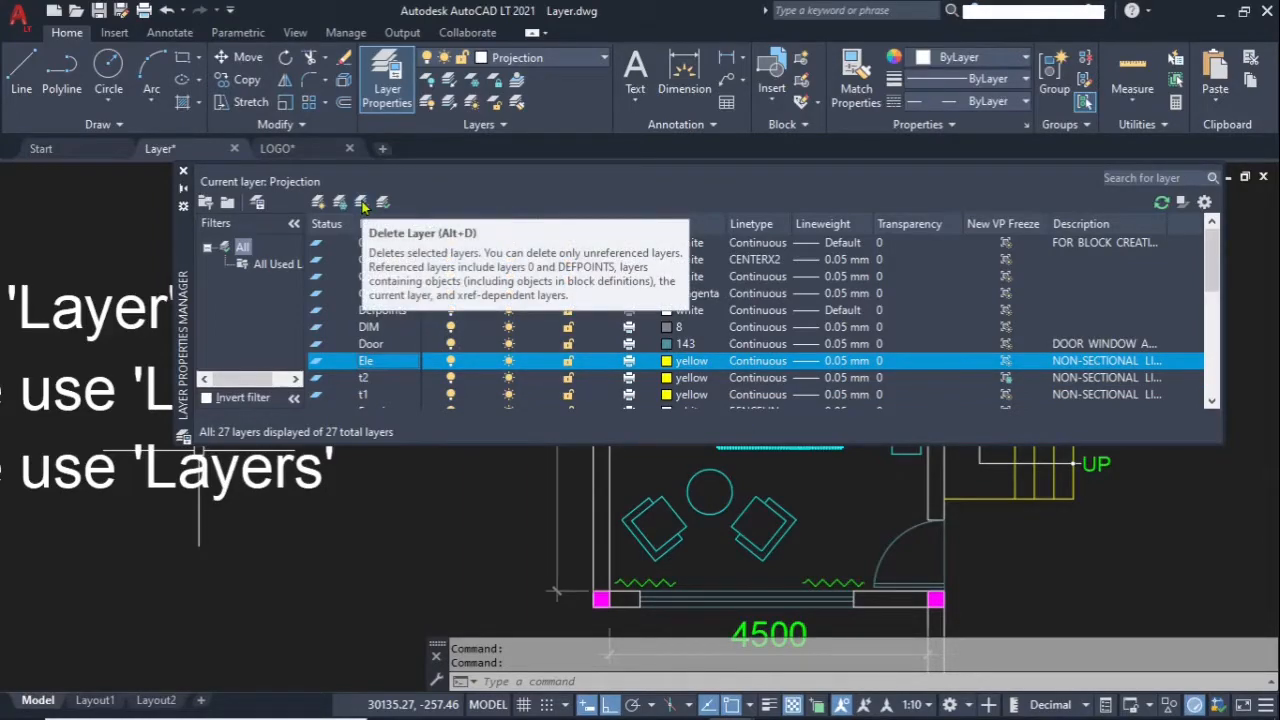
Make DIM the current layer and switch the current layer back to Door
{"action": "left_click", "coordinate": [361, 379]}
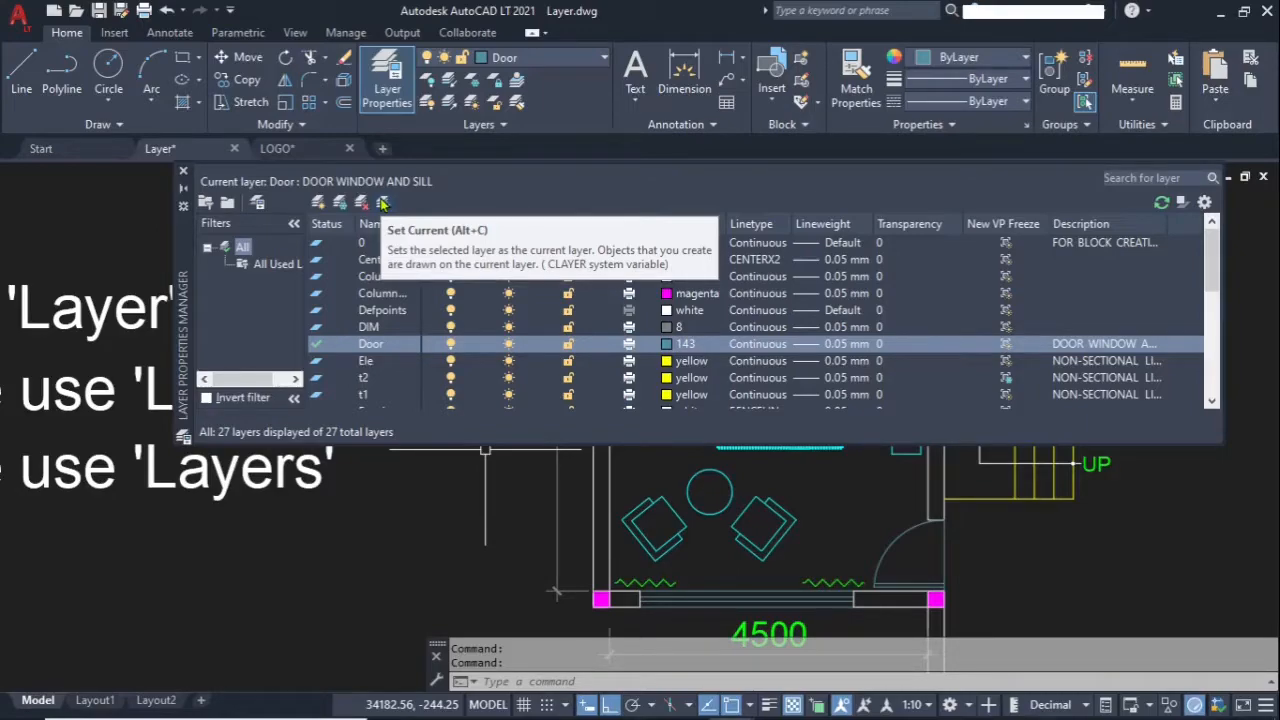
{"action": "left_click", "coordinate": [364, 329]}
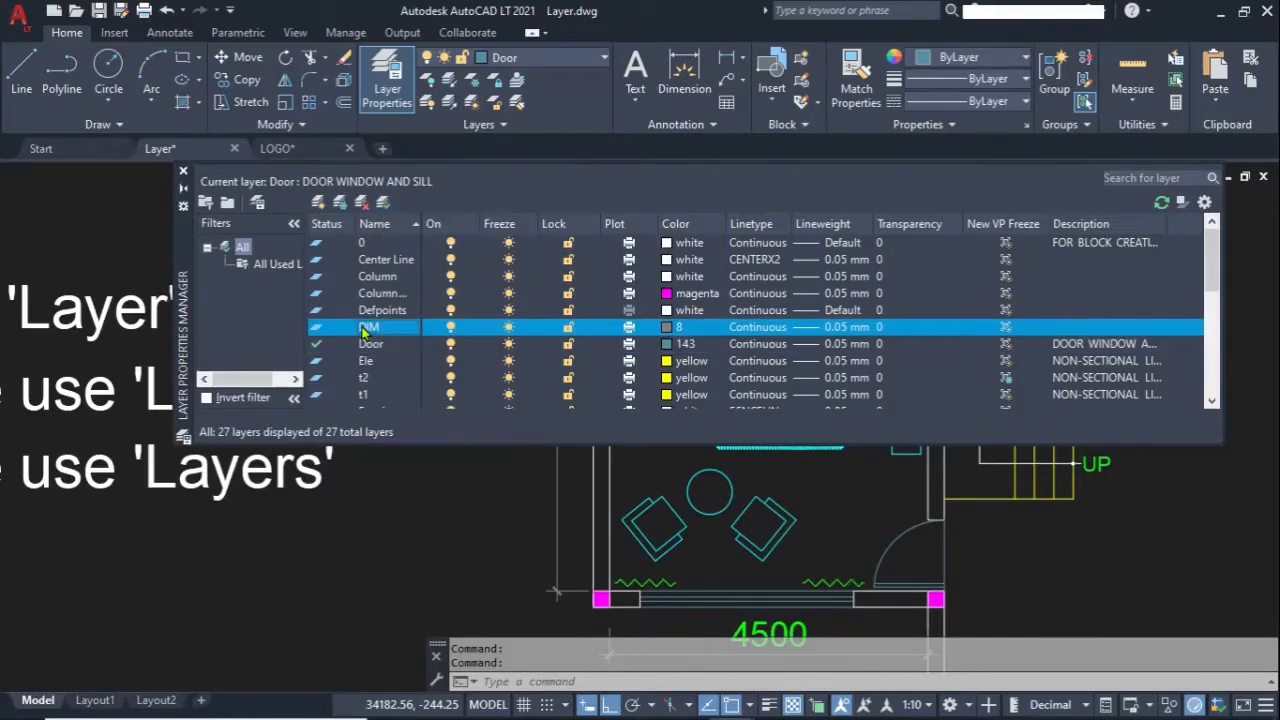
{"action": "left_click", "coordinate": [384, 206]}
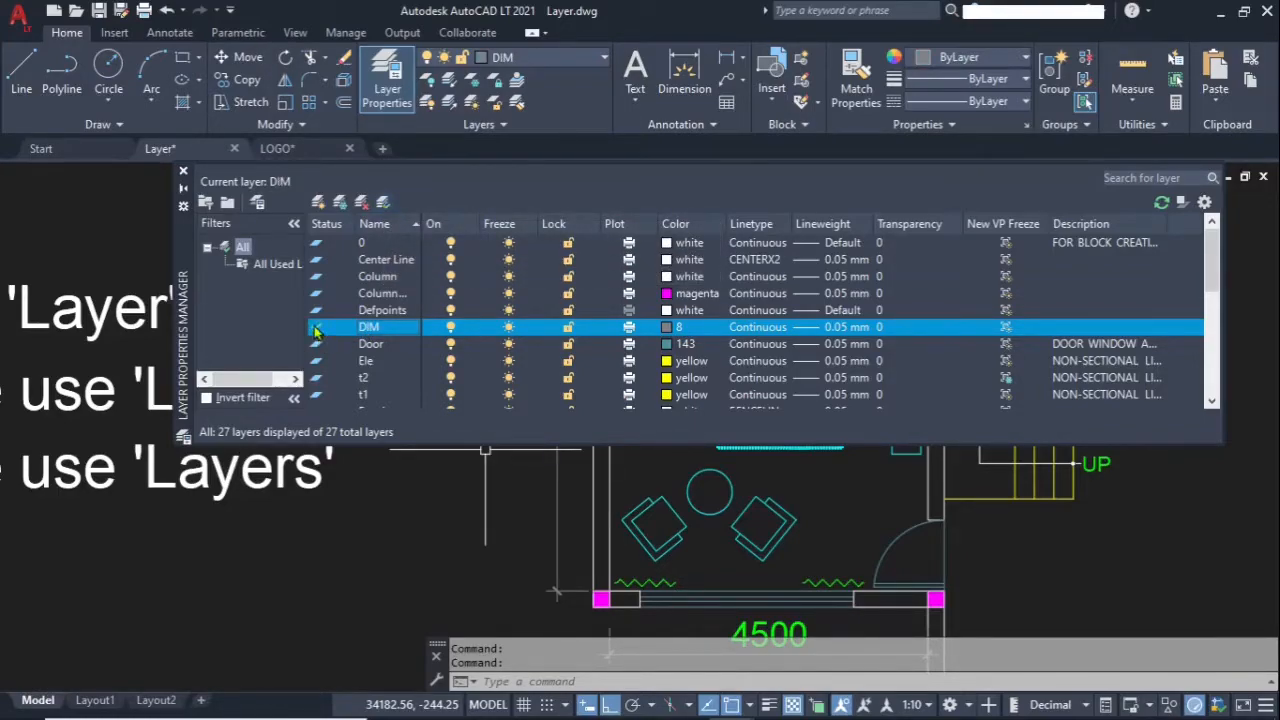
{"action": "left_click", "coordinate": [367, 345]}
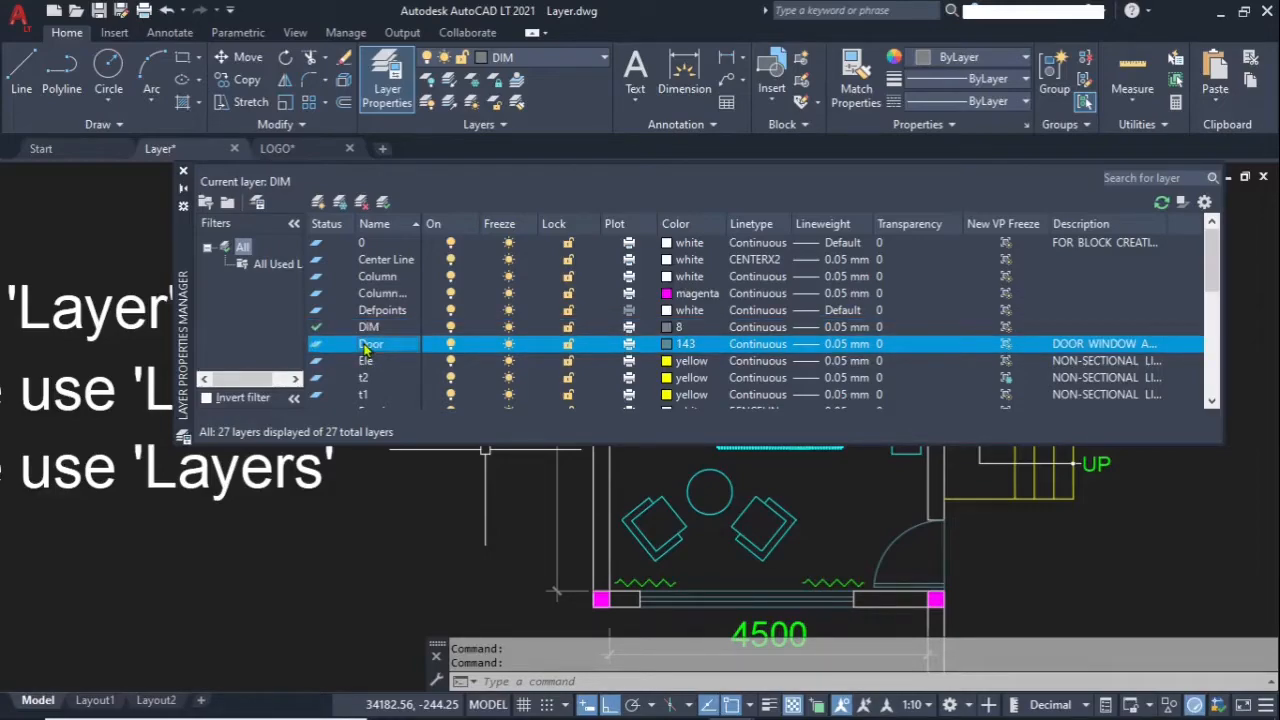
{"action": "double_click", "coordinate": [367, 345]}
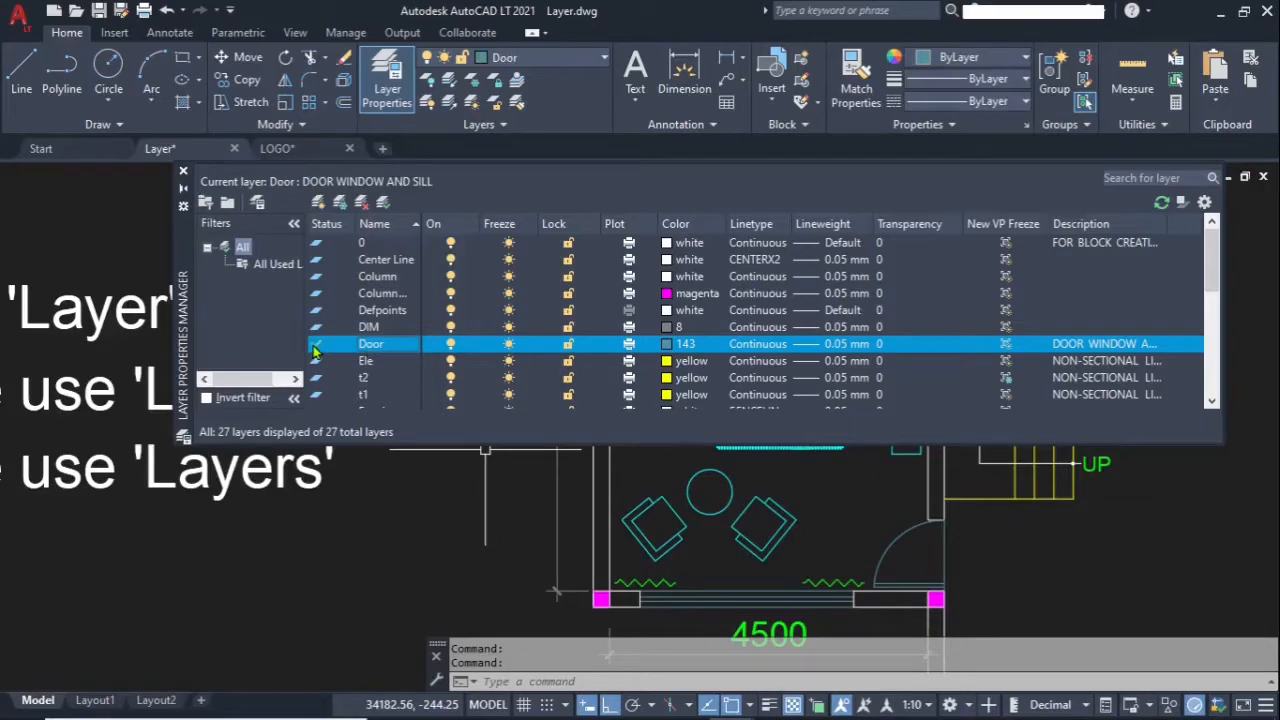
Set the SHOWLAYERUSAGE system variable to 1 and reopen the Layer Properties Manager to refresh the layer status
{"action": "scroll", "coordinate": [375, 355], "scroll_direction": "down", "scroll_amount": 1}
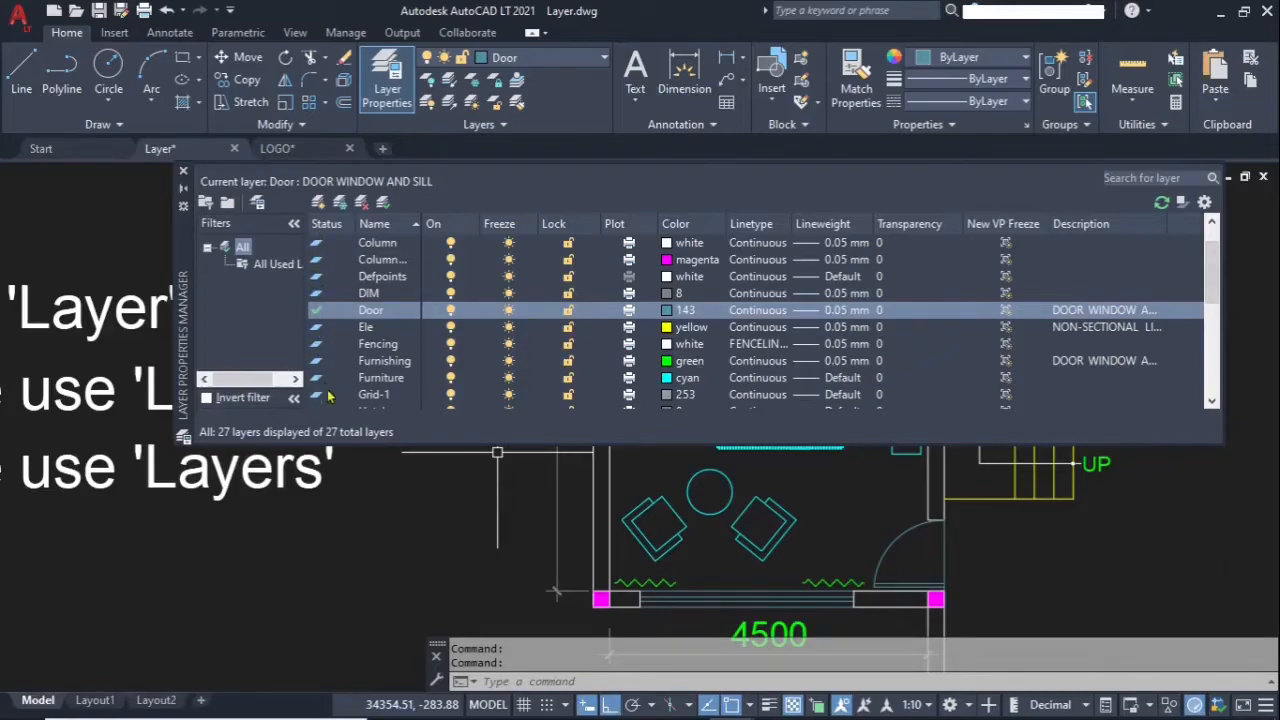
{"action": "scroll", "coordinate": [325, 397], "scroll_direction": "down", "scroll_amount": 1}
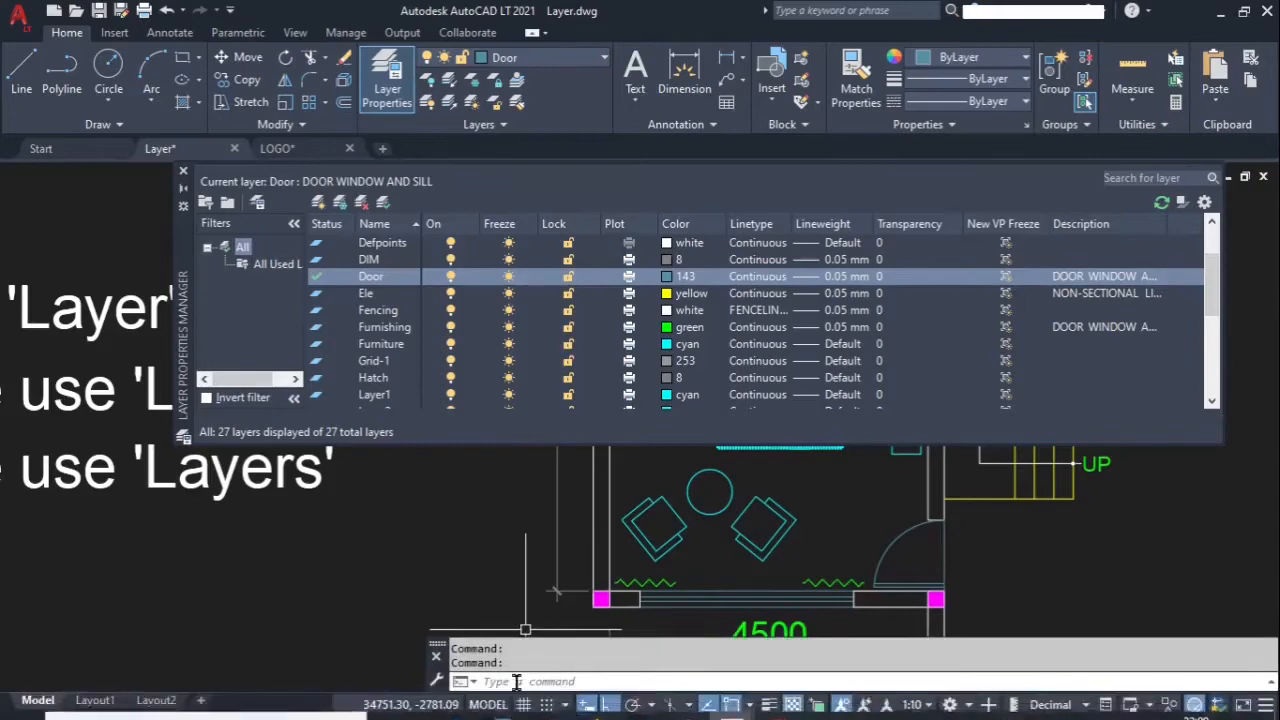
{"action": "type", "text": "s"}
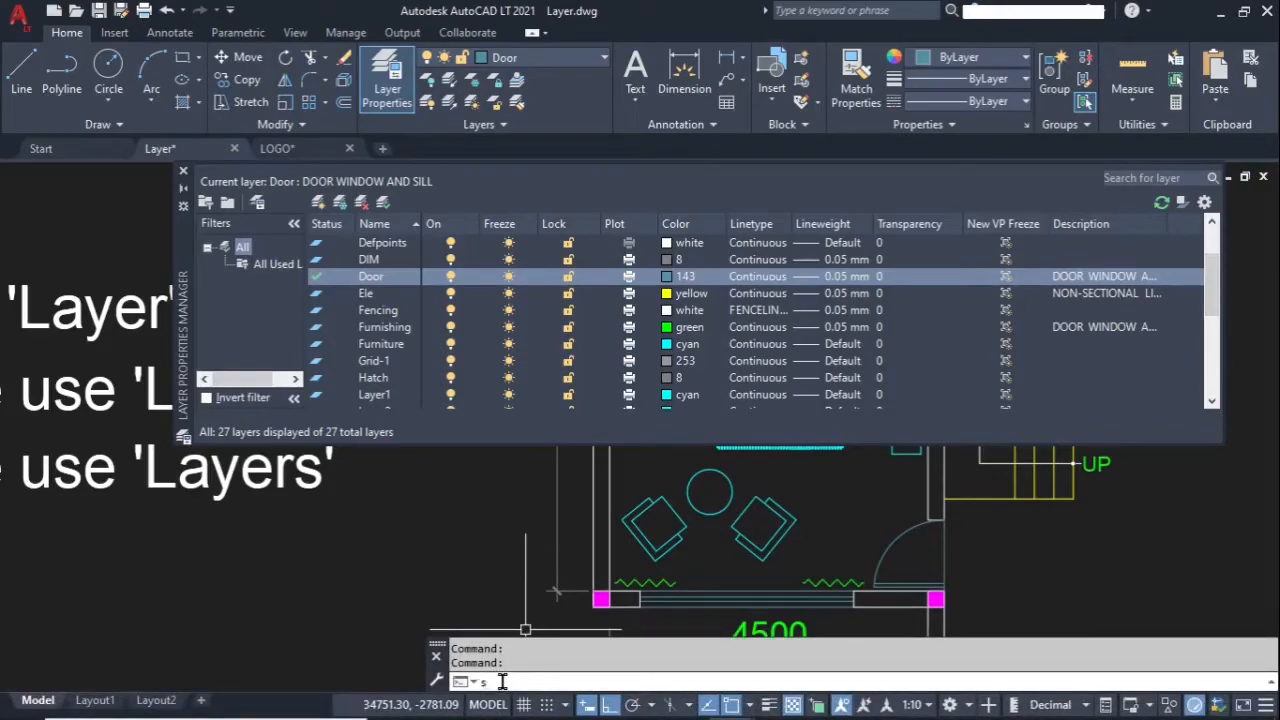
{"action": "type", "text": "how"}
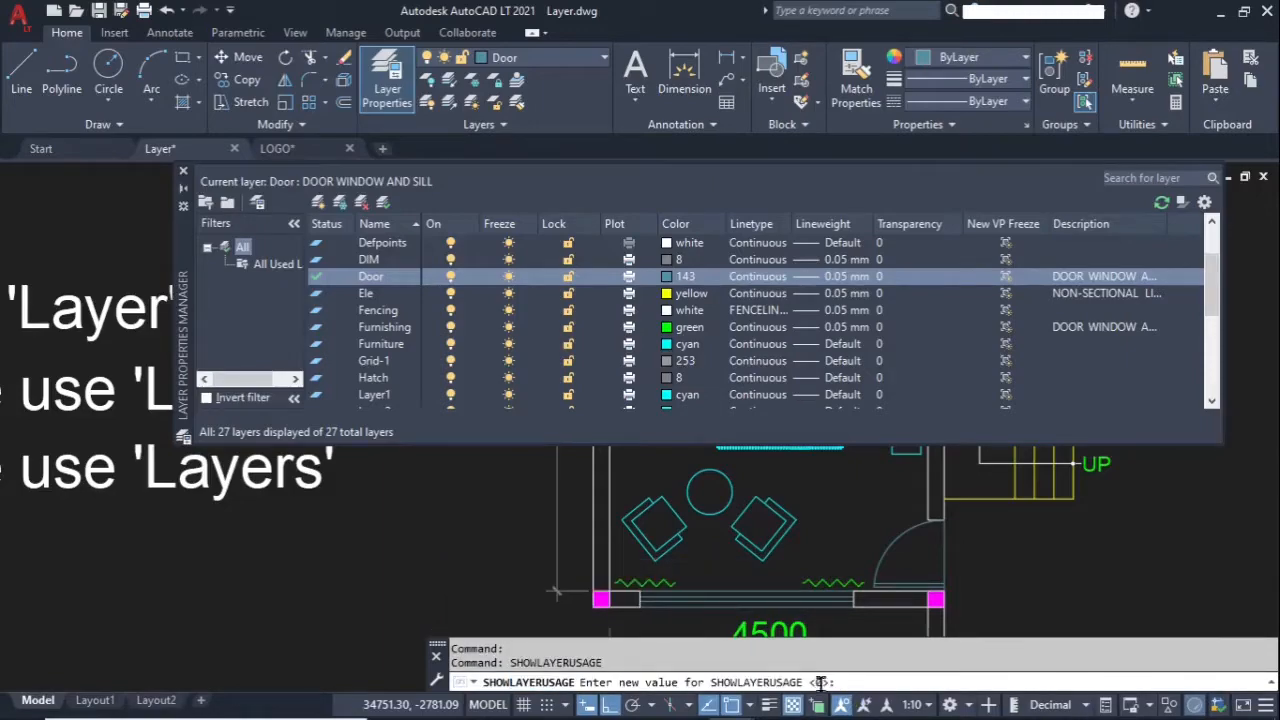
{"action": "type", "text": "1"}
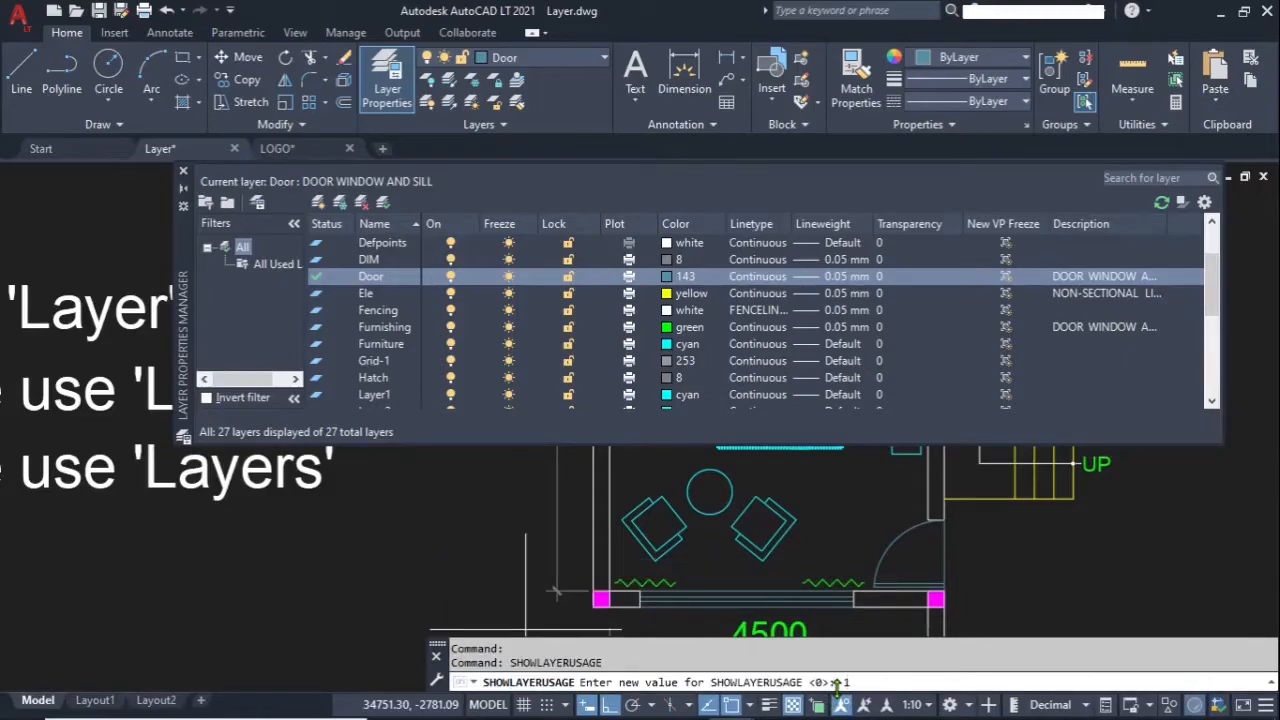
{"action": "key", "text": "Return"}
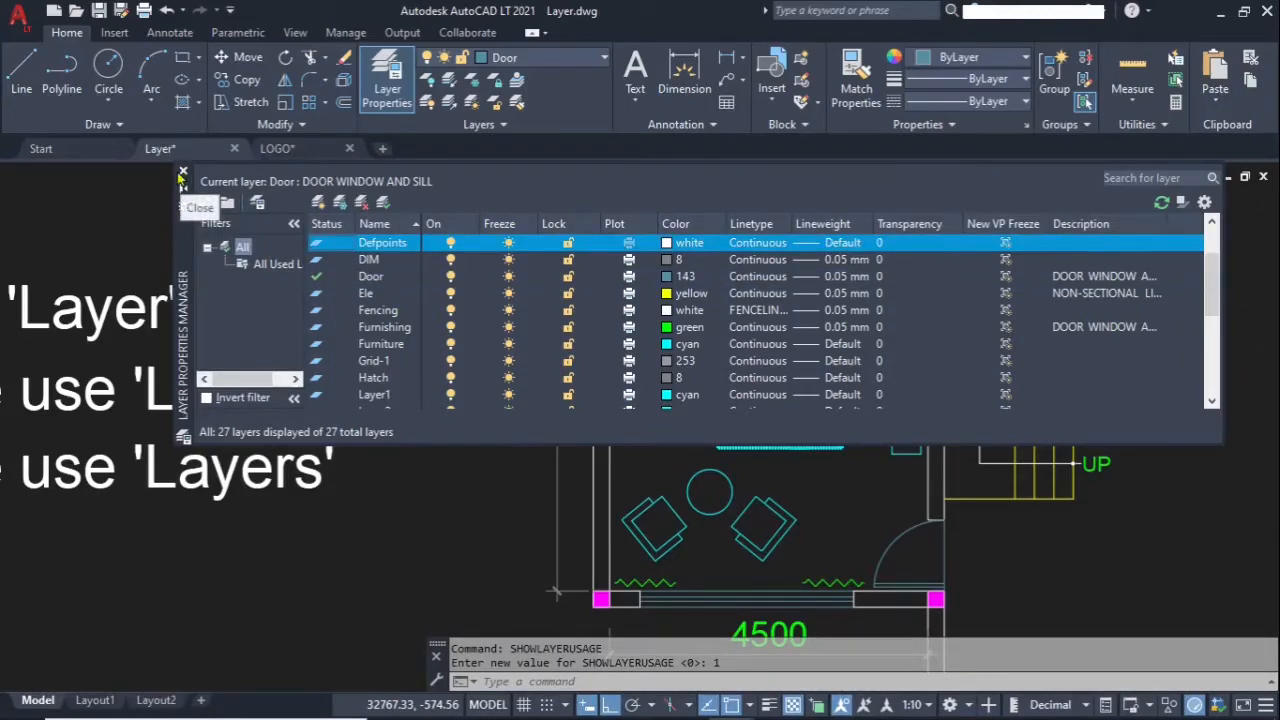
{"action": "left_click", "coordinate": [184, 175]}
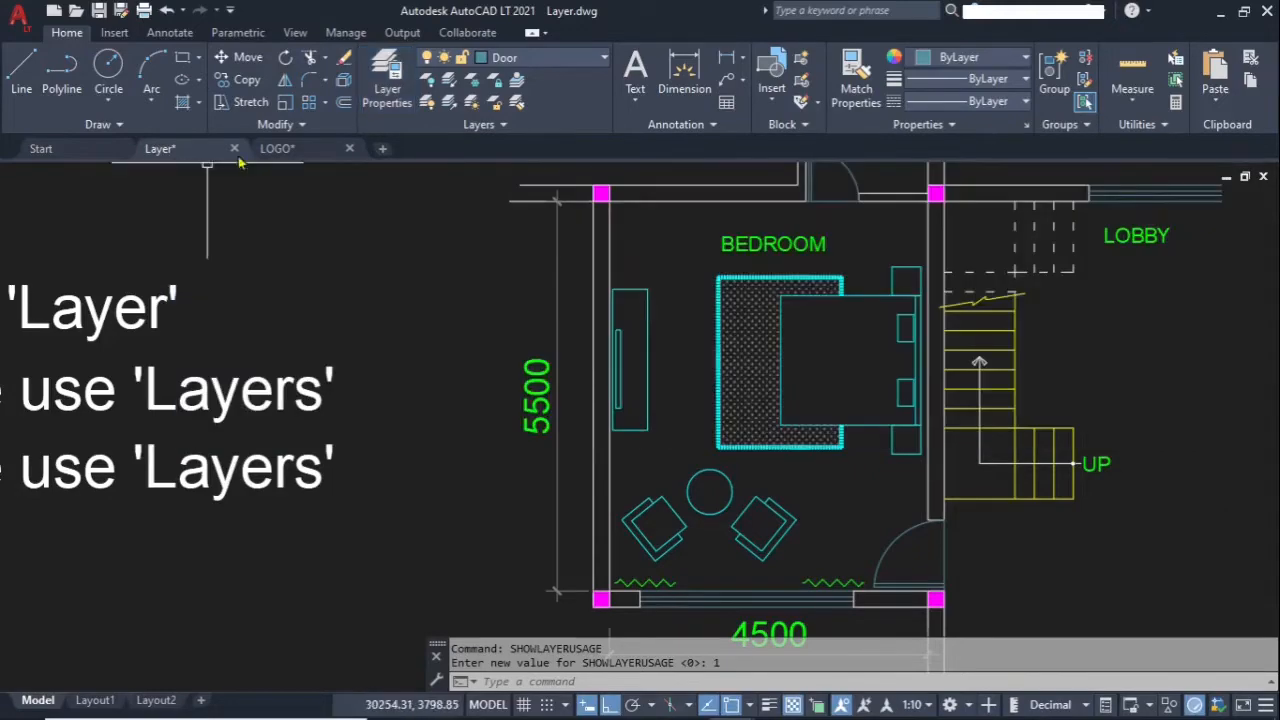
{"action": "left_click", "coordinate": [388, 92]}
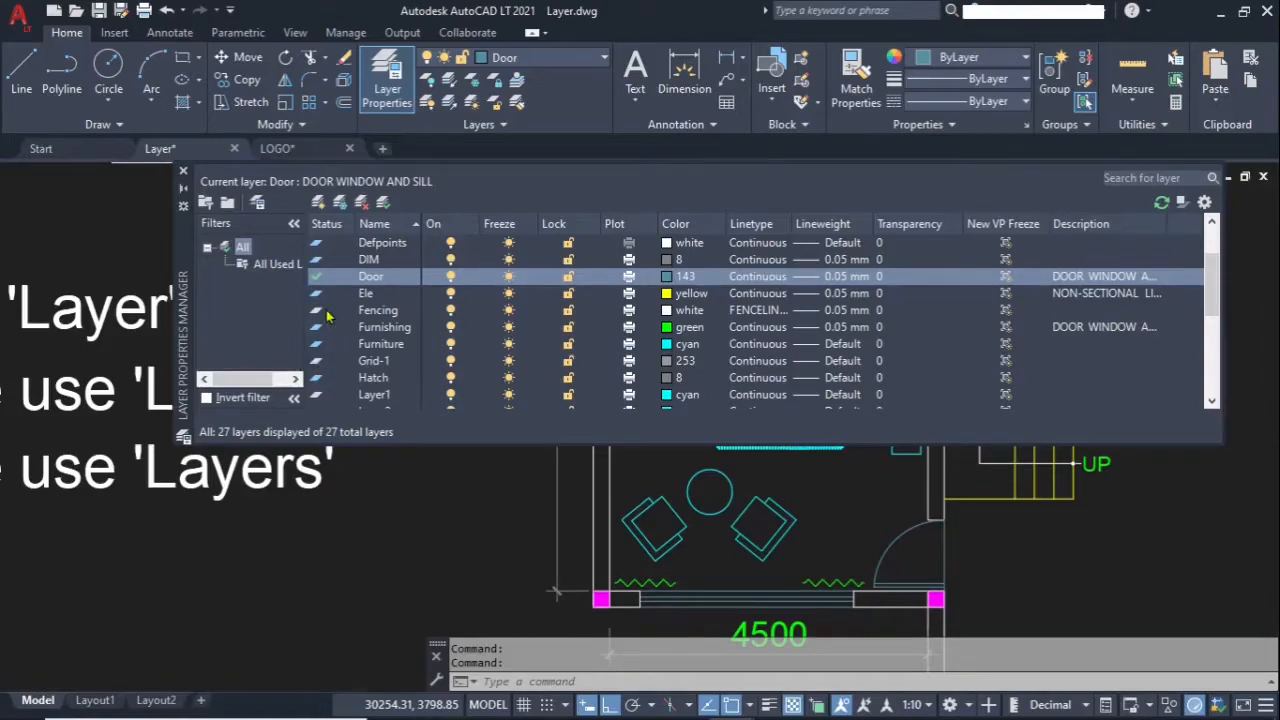
Delete the unused layers Layer4 through Layer8 together
{"action": "mouse_move", "coordinate": [1213, 290]}
{"action": "left_mouse_down"}
{"action": "mouse_move", "coordinate": [1218, 258]}
{"action": "mouse_move", "coordinate": [1221, 340]}
{"action": "left_mouse_up"}
{"action": "left_click", "coordinate": [316, 381]}
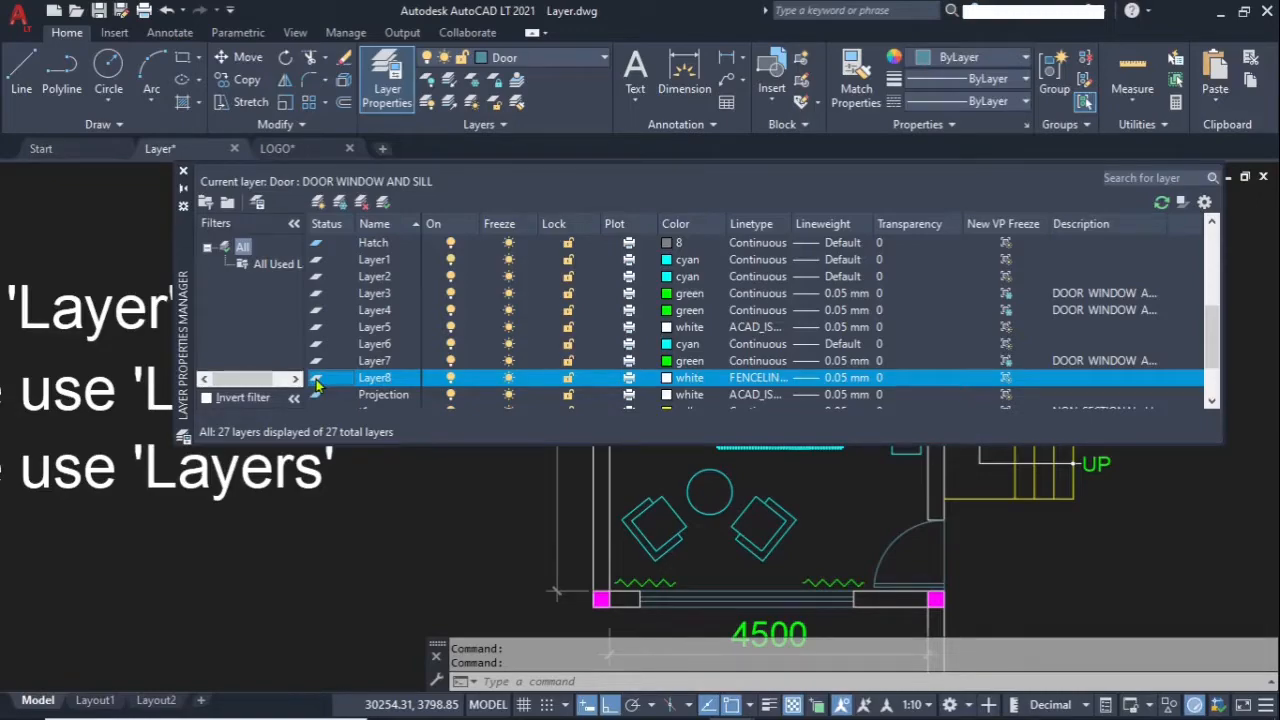
{"action": "left_click", "coordinate": [316, 362], "text": "ctrl"}
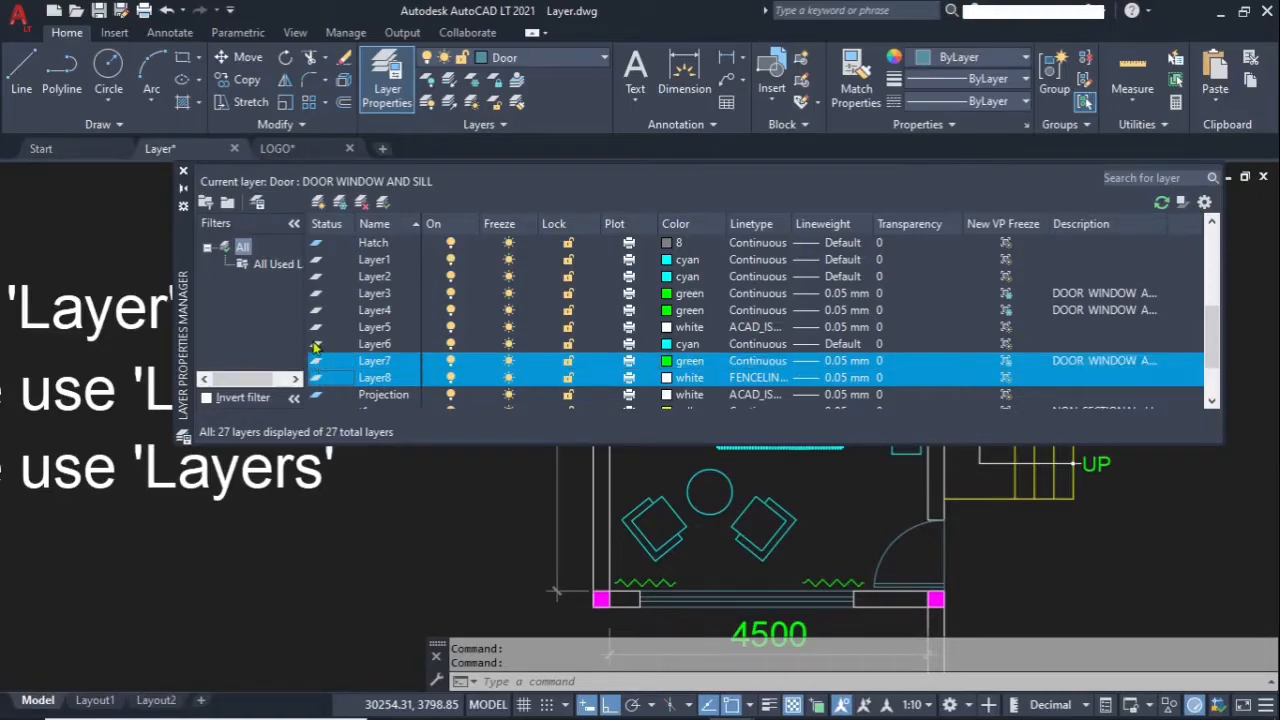
{"action": "left_click", "coordinate": [316, 344], "text": "ctrl"}
{"action": "left_click", "coordinate": [318, 327], "text": "ctrl"}
{"action": "left_click", "coordinate": [319, 312], "text": "ctrl"}
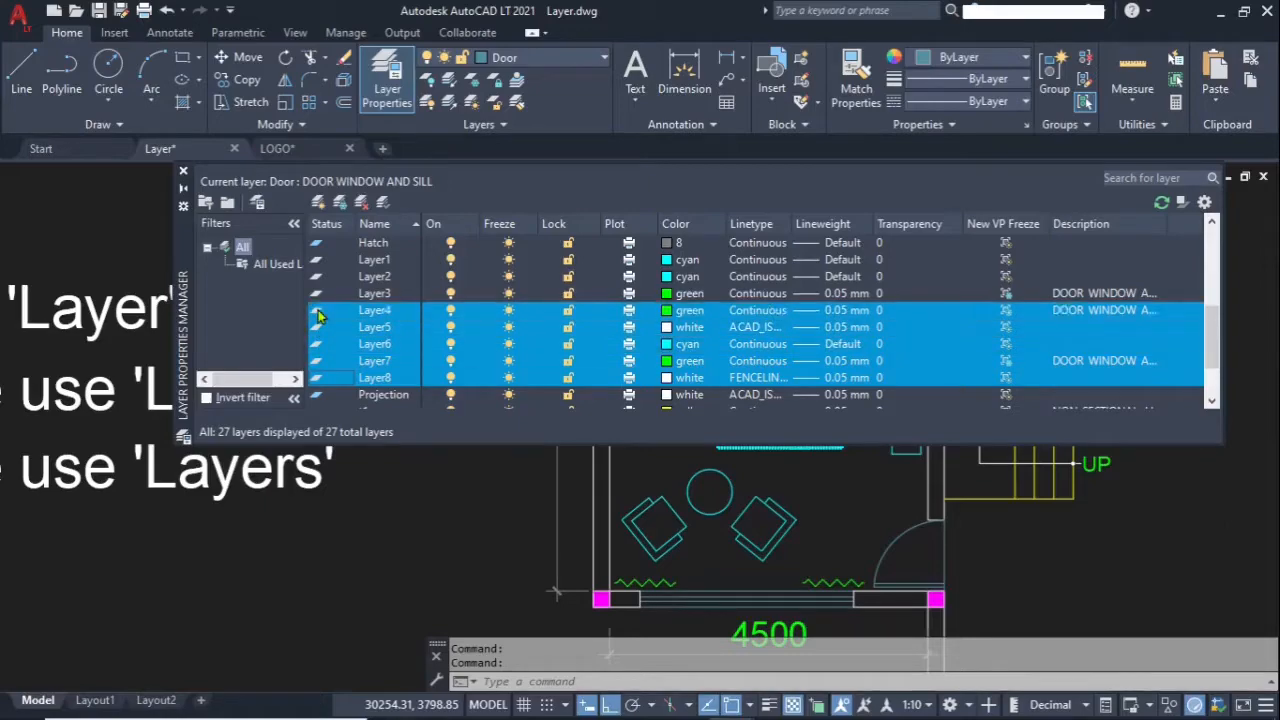
{"action": "left_click", "coordinate": [362, 203]}
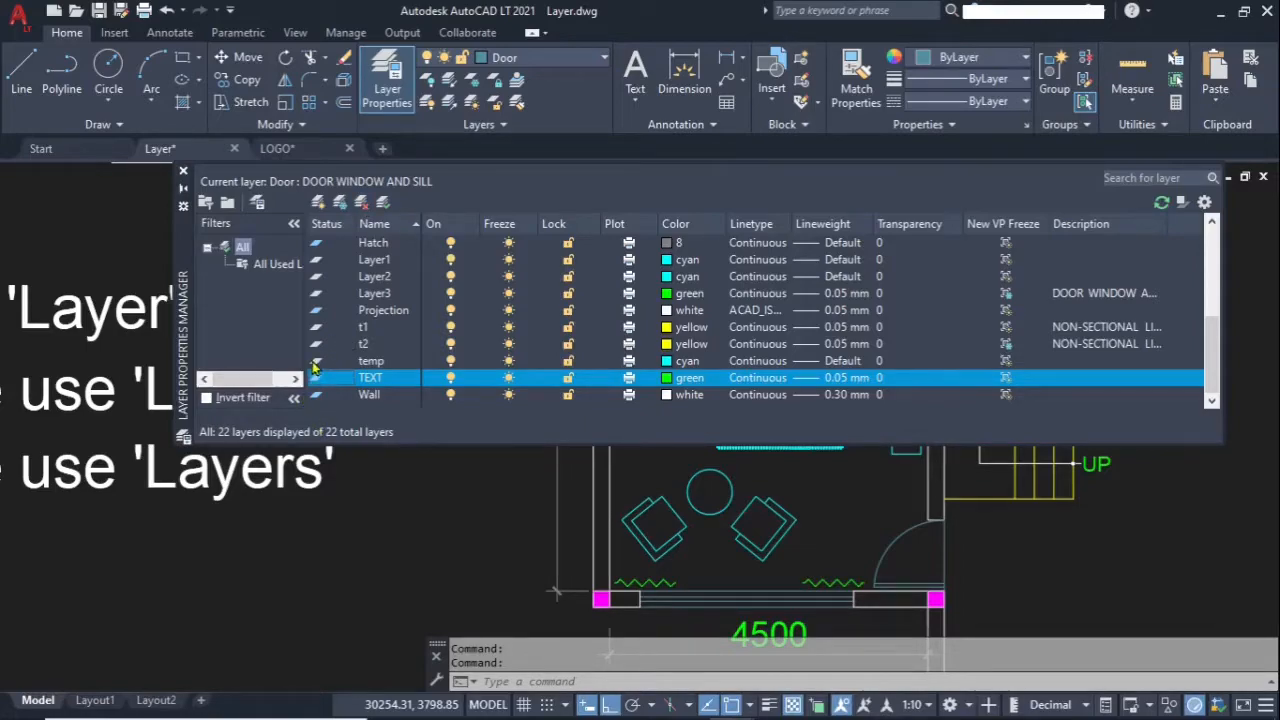
Delete the unused layers t1, t2 and temp, and sort the layer list by name in descending order
{"action": "left_click", "coordinate": [345, 362]}
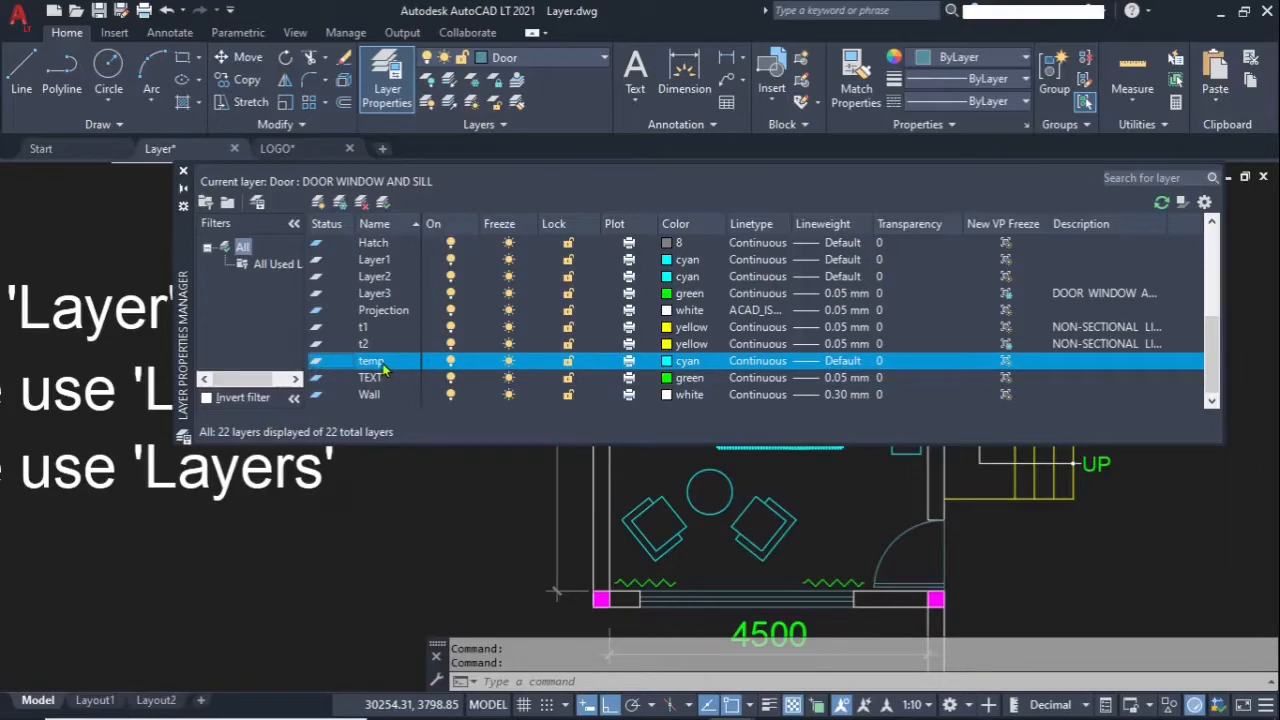
{"action": "left_click", "coordinate": [316, 328], "text": "shift"}
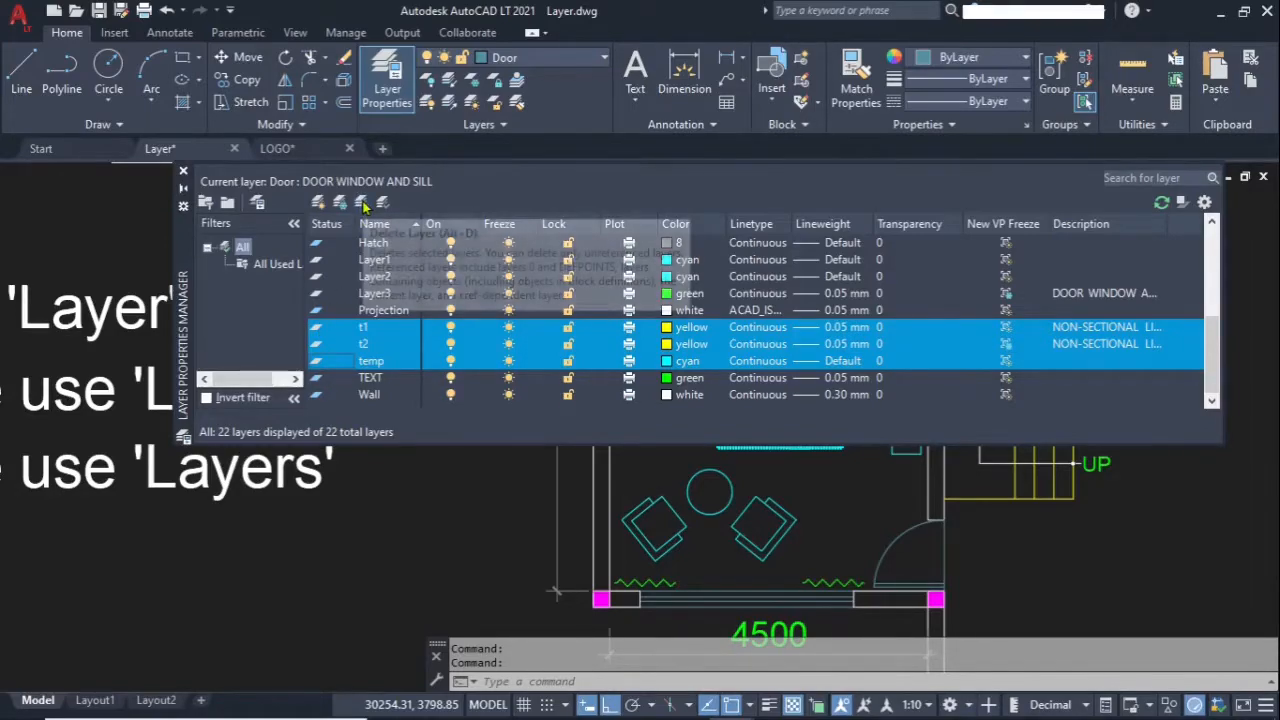
{"action": "left_click", "coordinate": [362, 203]}
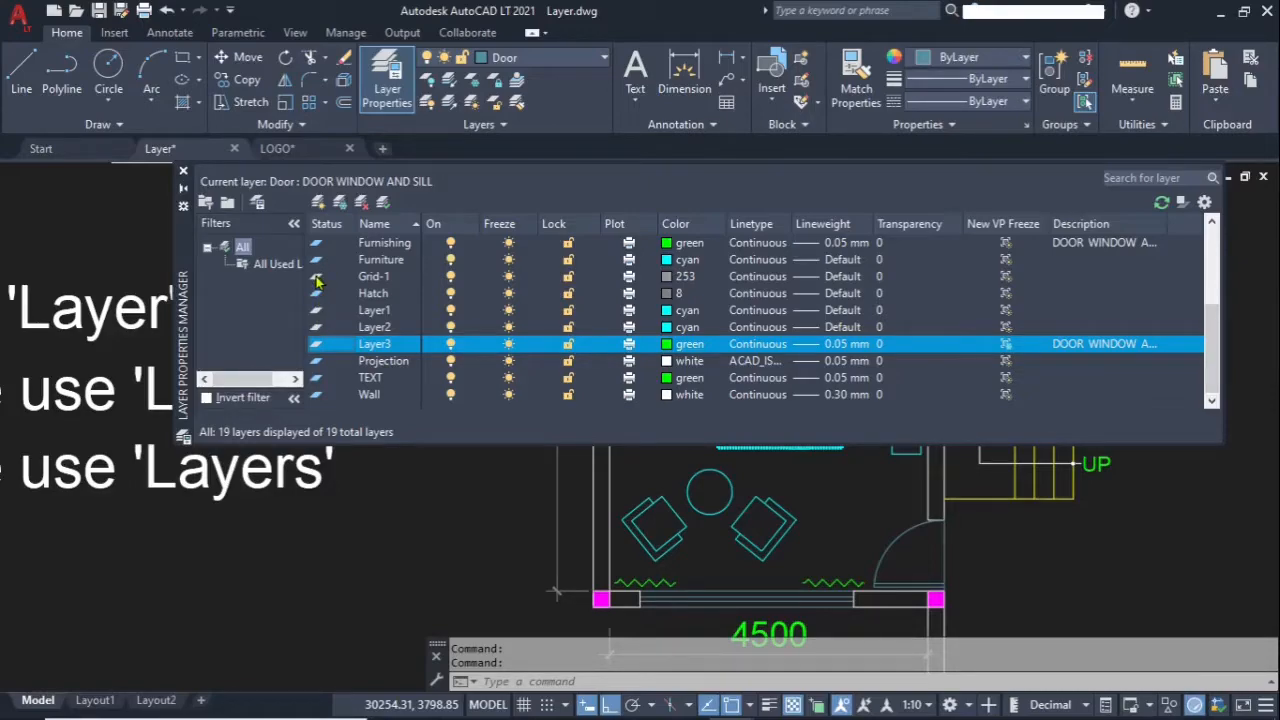
{"action": "left_click", "coordinate": [379, 224]}
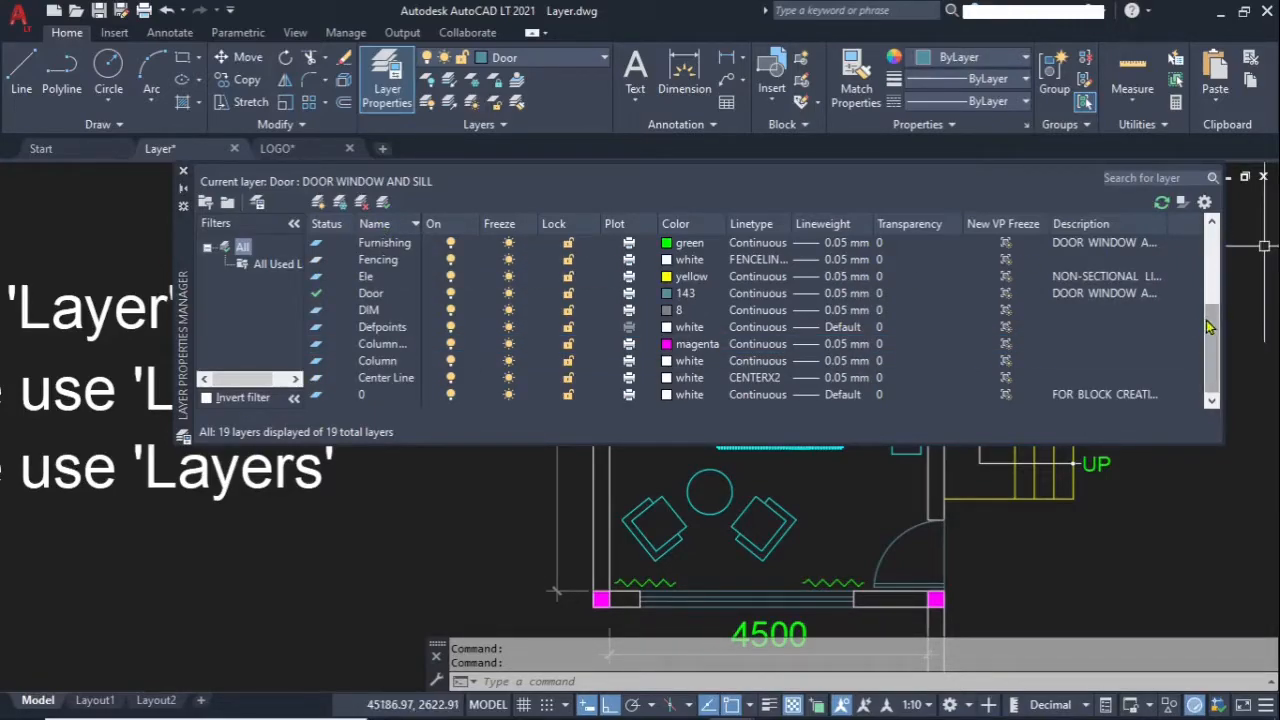
Sort the layer list by name in ascending order and look through the reordered layers
{"action": "left_click_drag", "start_coordinate": [1211, 350], "coordinate": [1208, 234]}
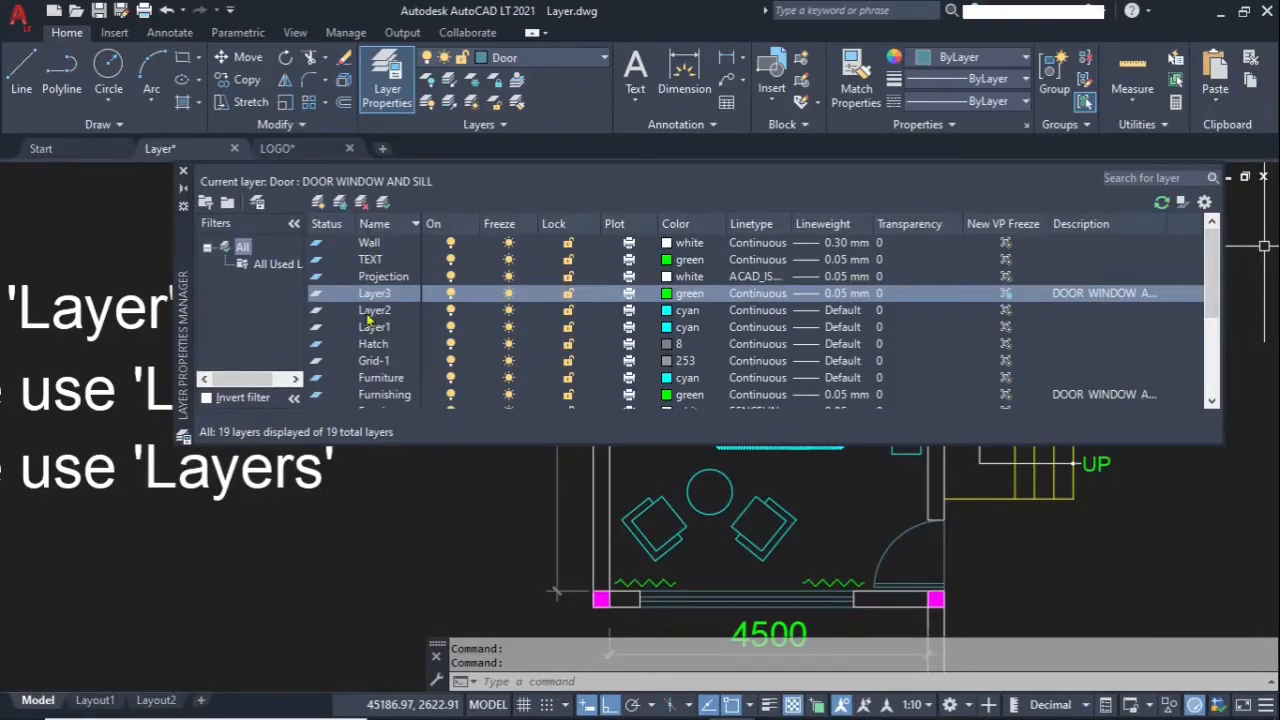
{"action": "left_click", "coordinate": [377, 226]}
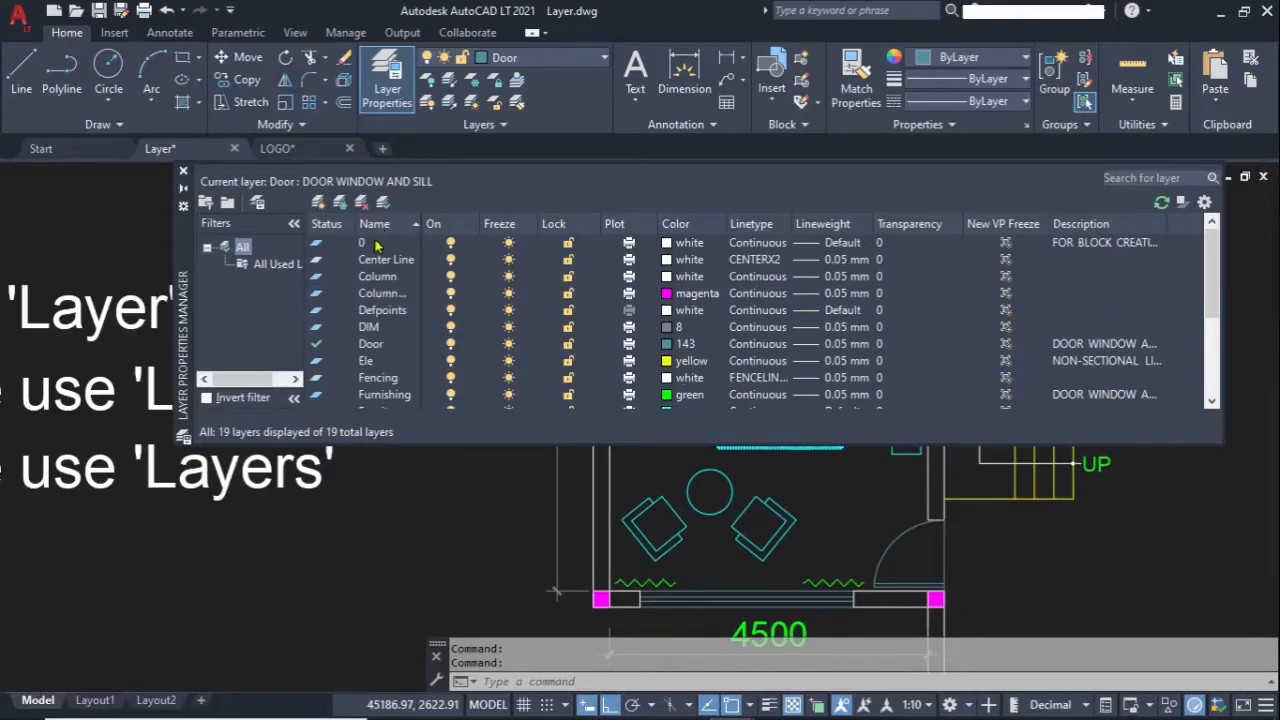
{"action": "scroll", "coordinate": [383, 400], "scroll_direction": "down", "scroll_amount": 3}
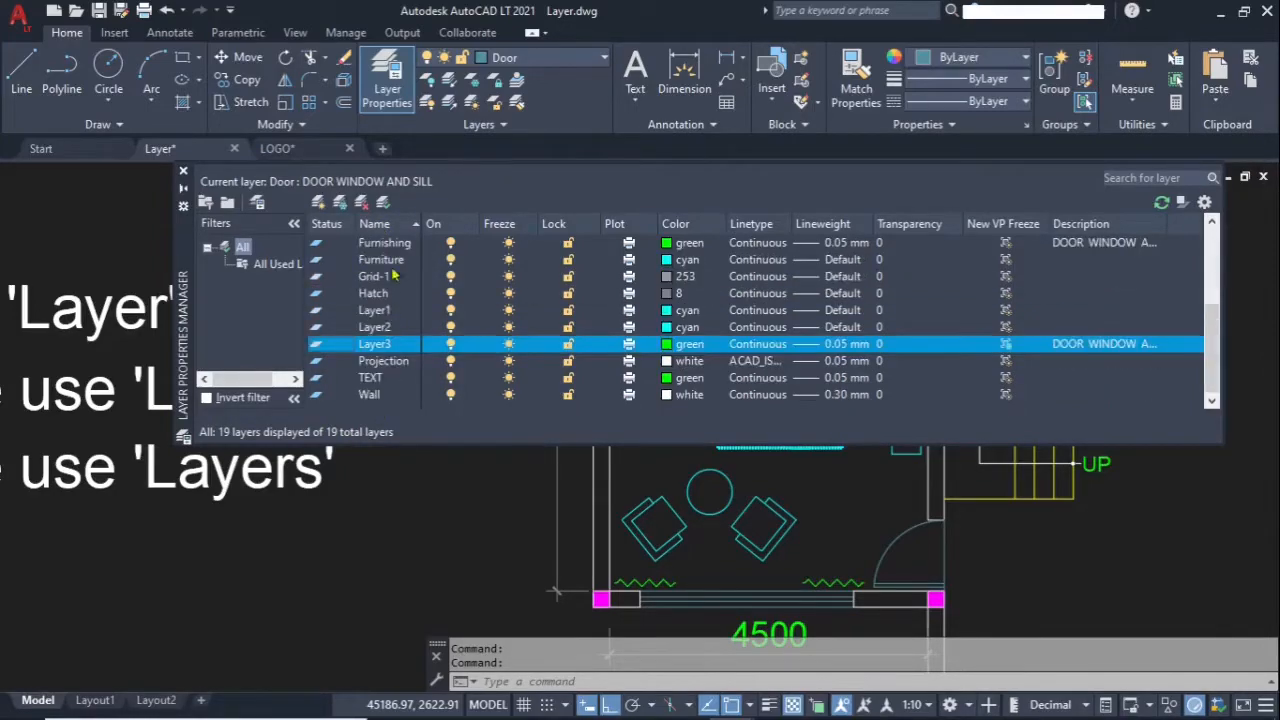
{"action": "scroll", "coordinate": [390, 345], "scroll_direction": "up", "scroll_amount": 3}
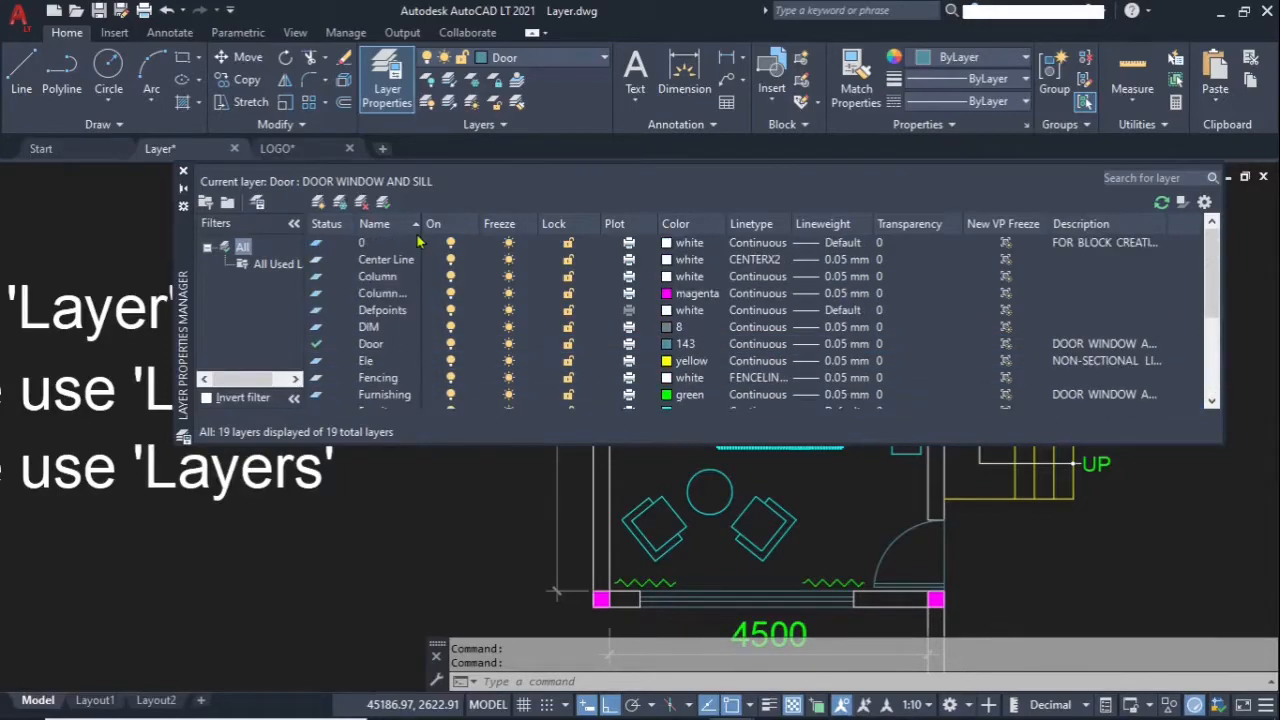
Rename the Column layer to Column-1
{"action": "left_click", "coordinate": [376, 279]}
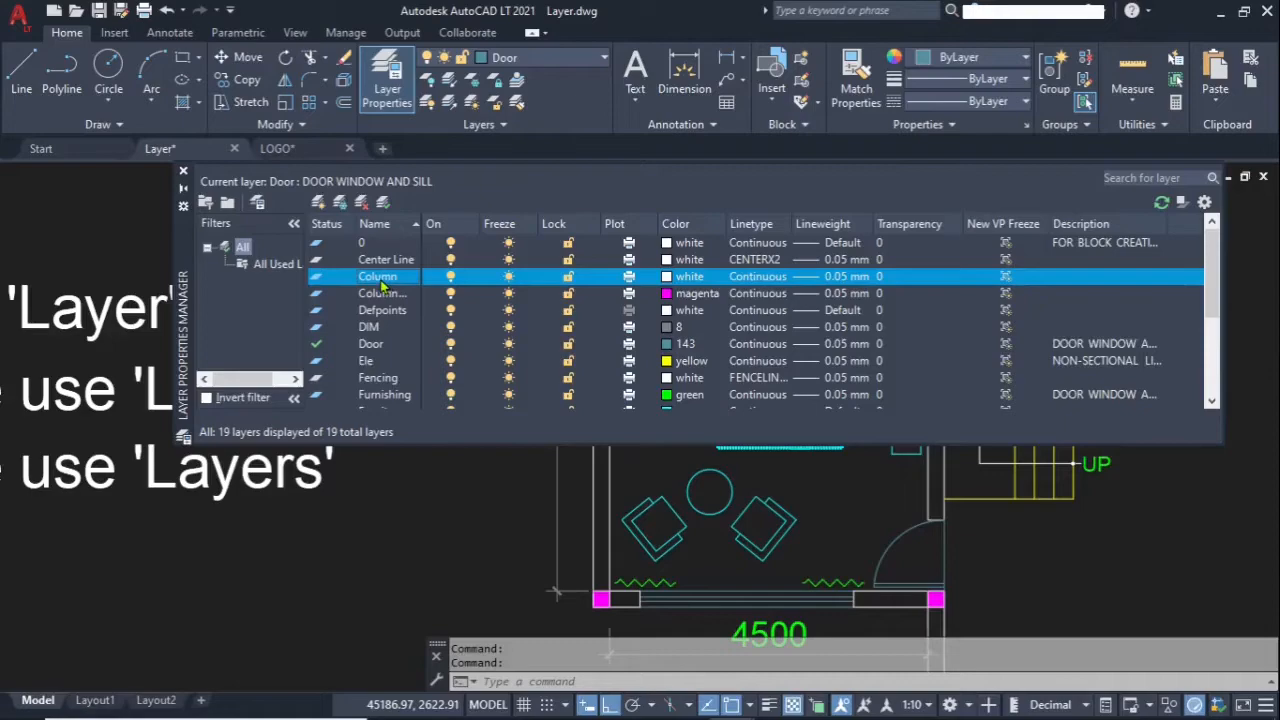
{"action": "left_click", "coordinate": [380, 278]}
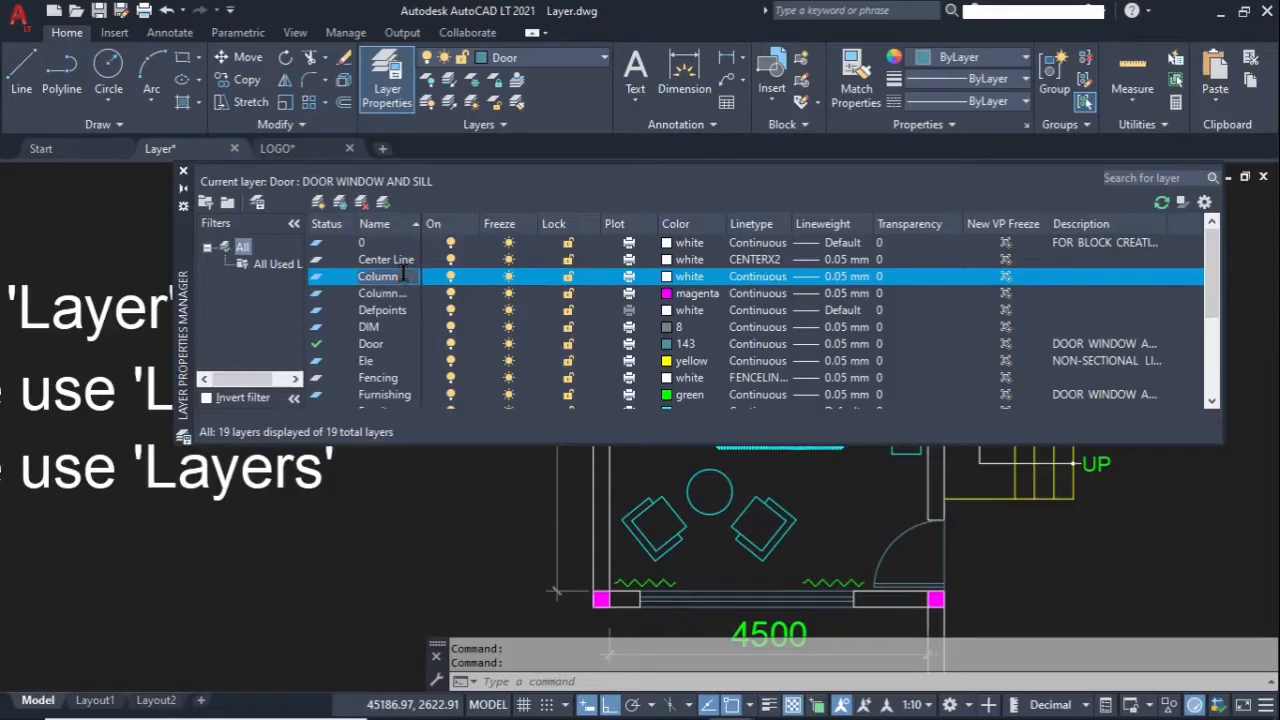
{"action": "type", "text": "="}
{"action": "type", "text": "-"}
{"action": "type", "text": "1"}
{"action": "left_click", "coordinate": [386, 296]}
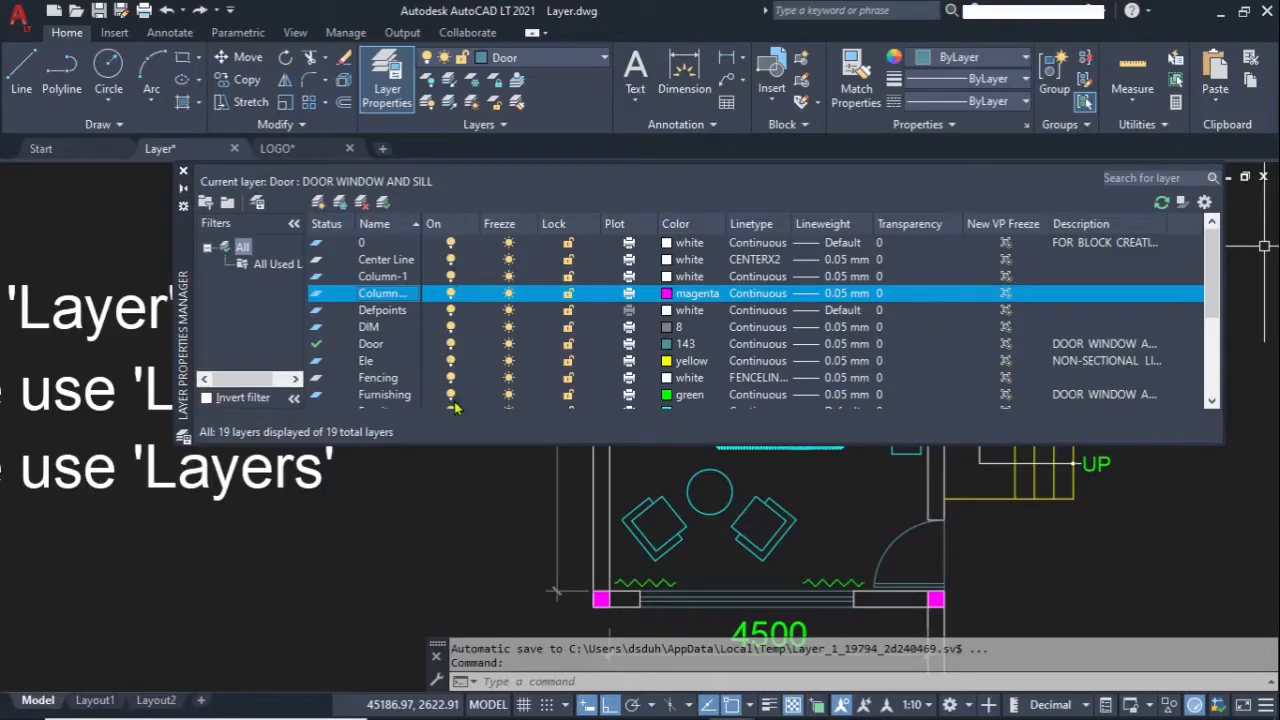
Turn off layers 0, DIM, Ele and the magenta column layer, and turn them all back on
{"action": "left_click", "coordinate": [451, 245]}
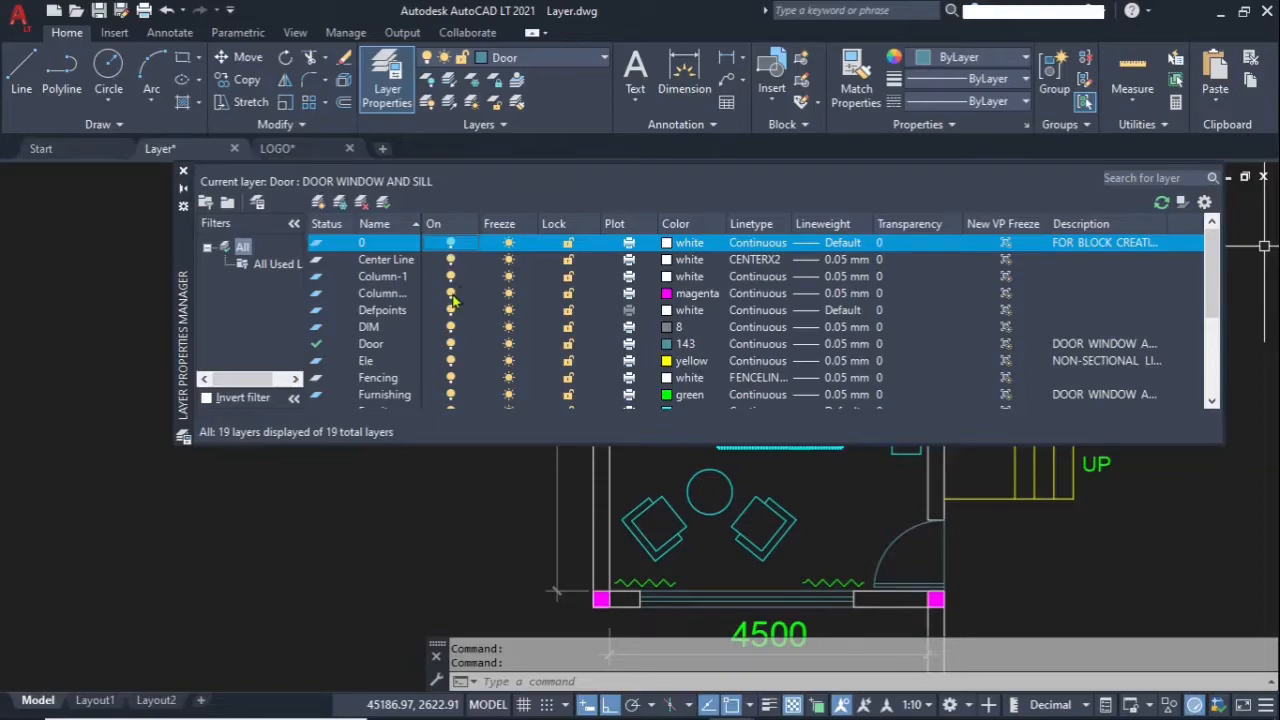
{"action": "left_click", "coordinate": [451, 296], "text": "ctrl"}
{"action": "left_click", "coordinate": [449, 364], "text": "ctrl"}
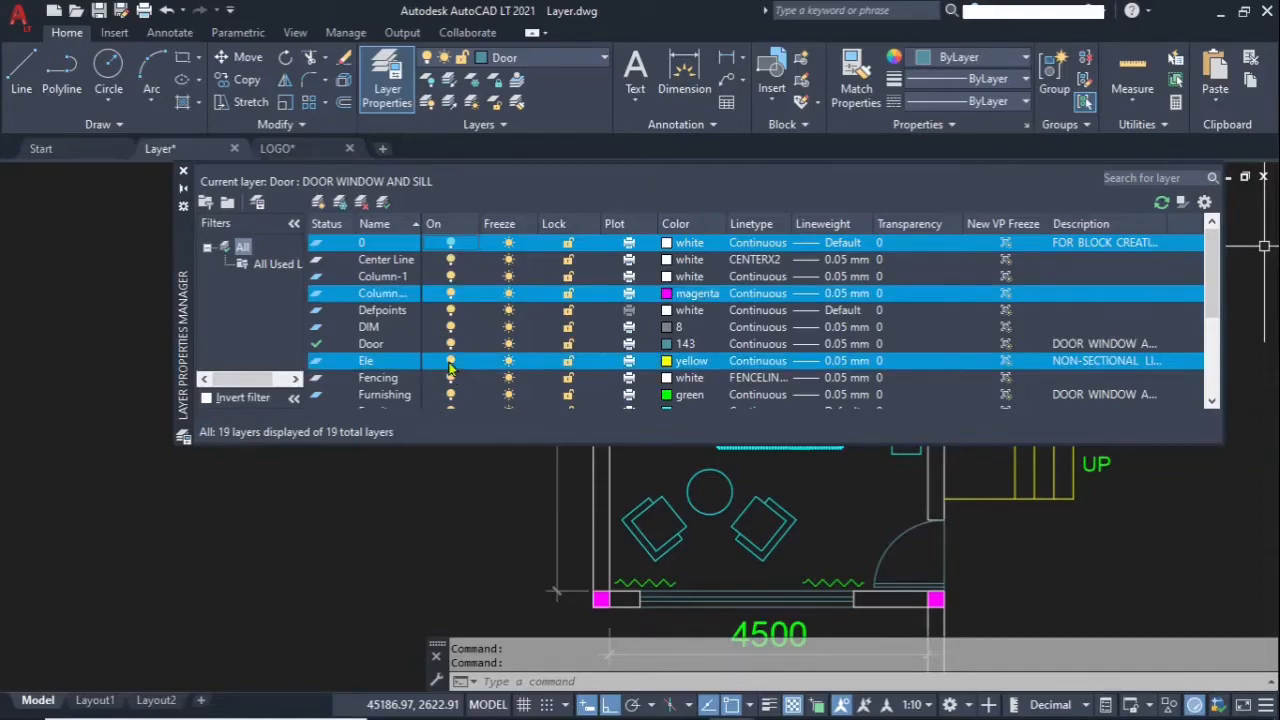
{"action": "left_click", "coordinate": [451, 329], "text": "ctrl"}
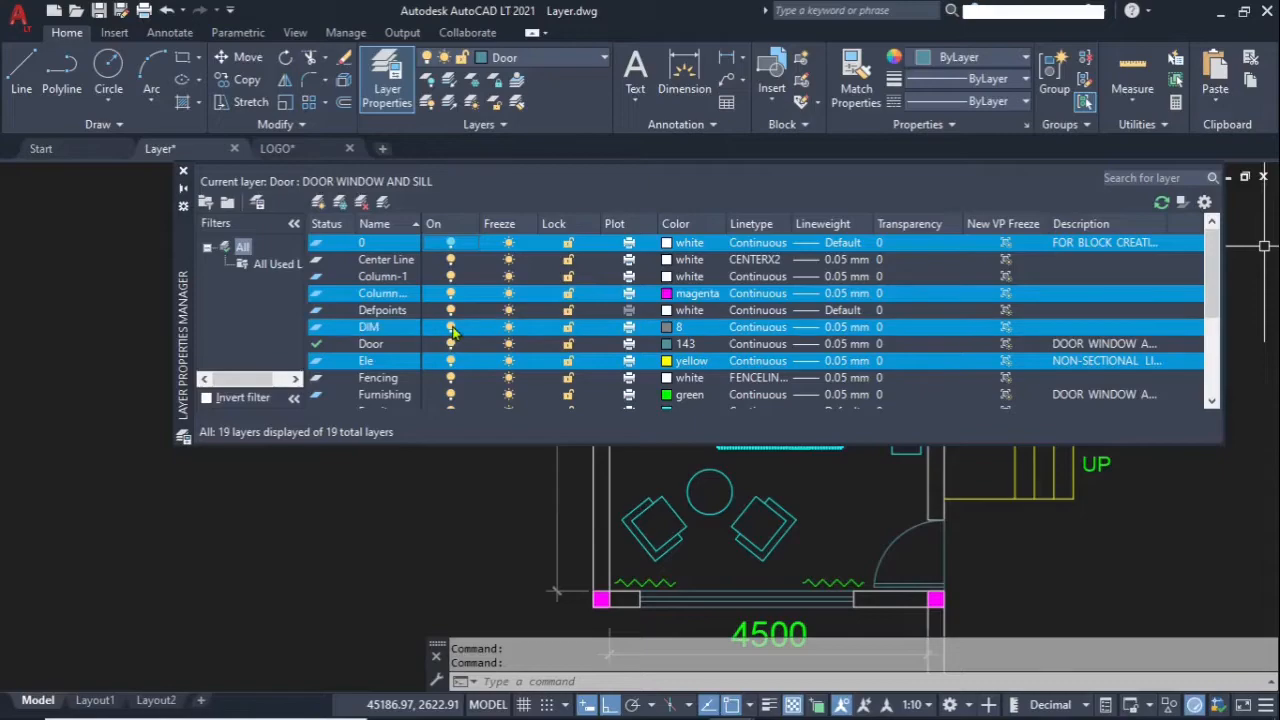
{"action": "left_click", "coordinate": [450, 293]}
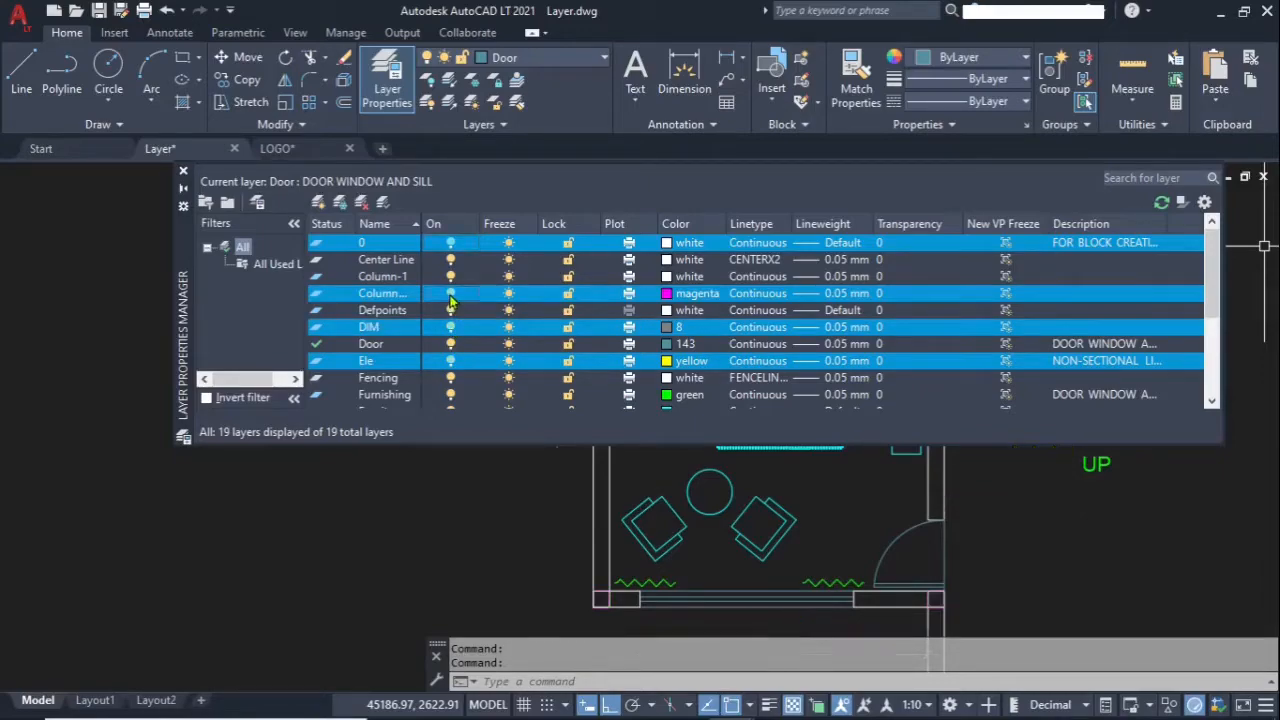
{"action": "left_click", "coordinate": [449, 363]}
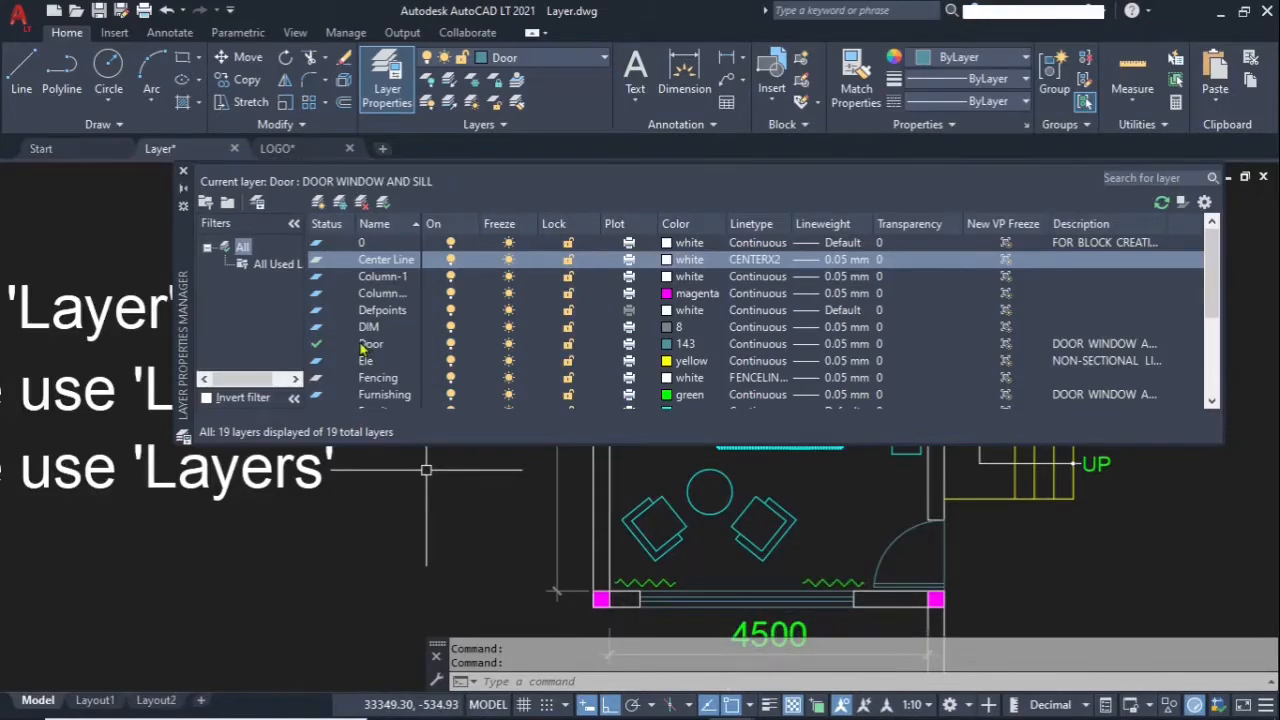
Switch off the current layer Door, choosing to keep it on the first time and to turn it off the second time
{"action": "left_click", "coordinate": [450, 344]}
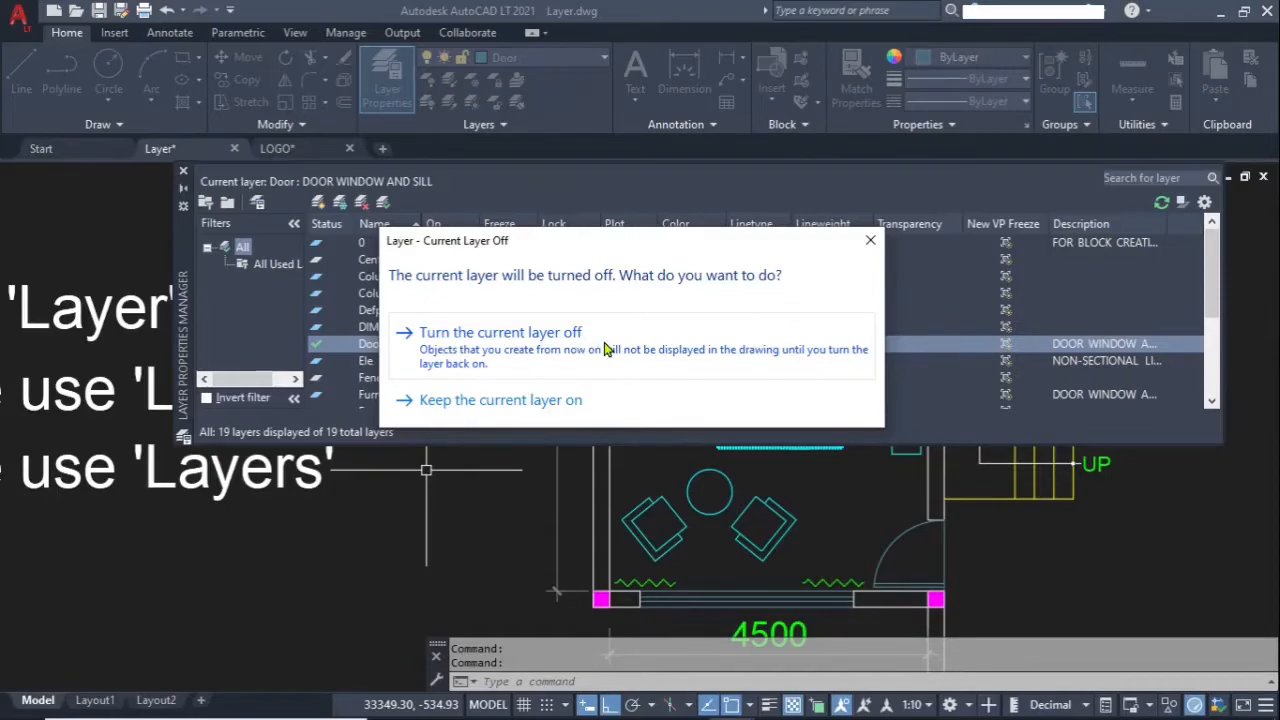
{"action": "left_click", "coordinate": [436, 401]}
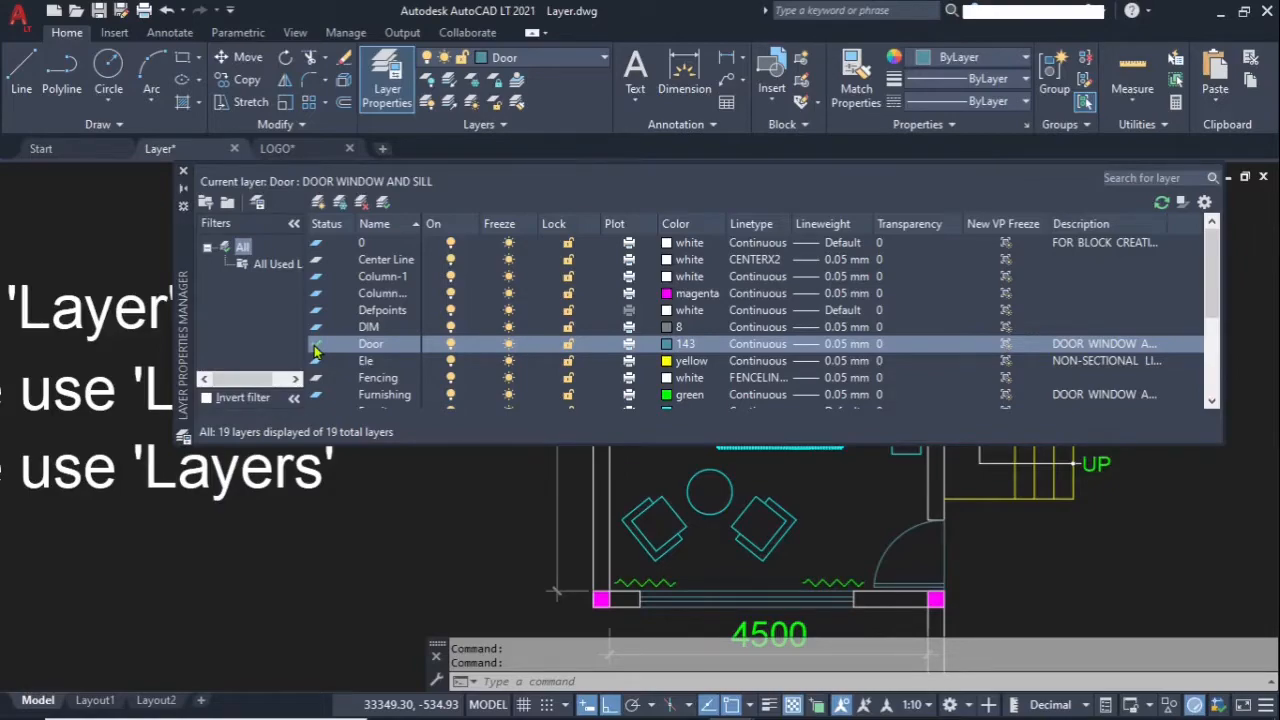
{"action": "left_click", "coordinate": [451, 344]}
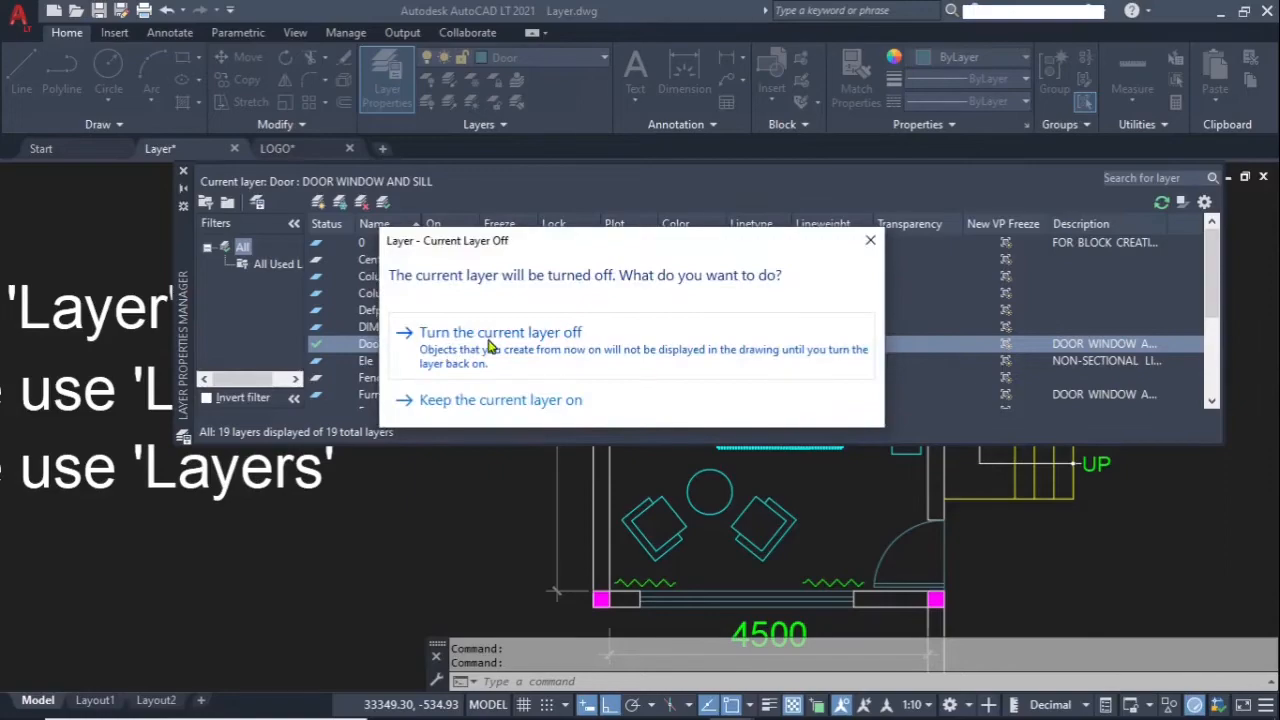
{"action": "left_click", "coordinate": [490, 334]}
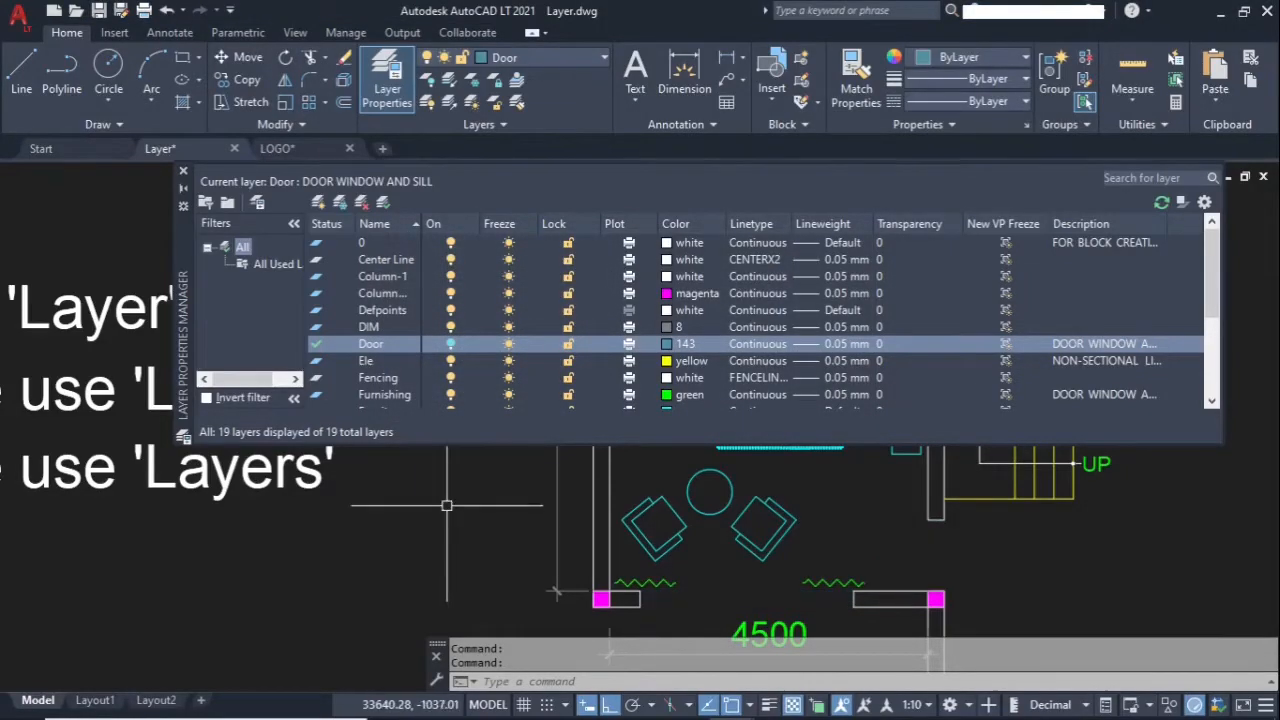
Draw connected orthogonal lines on the turned-off Door layer beside the floor plan, including a vertical segment about 1242 long
{"action": "type", "text": "l"}
{"action": "key", "text": "Return"}
{"action": "left_click", "coordinate": [474, 555]}
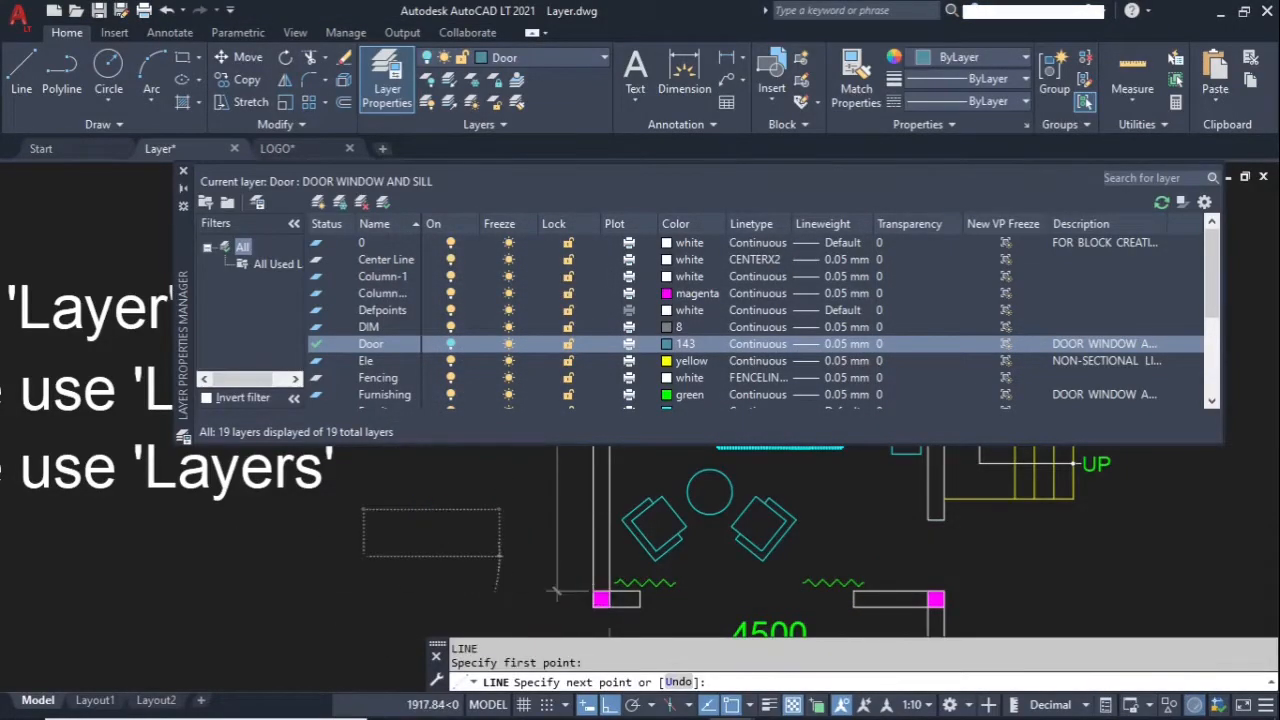
{"action": "left_click", "coordinate": [476, 485]}
{"action": "left_click", "coordinate": [416, 490]}
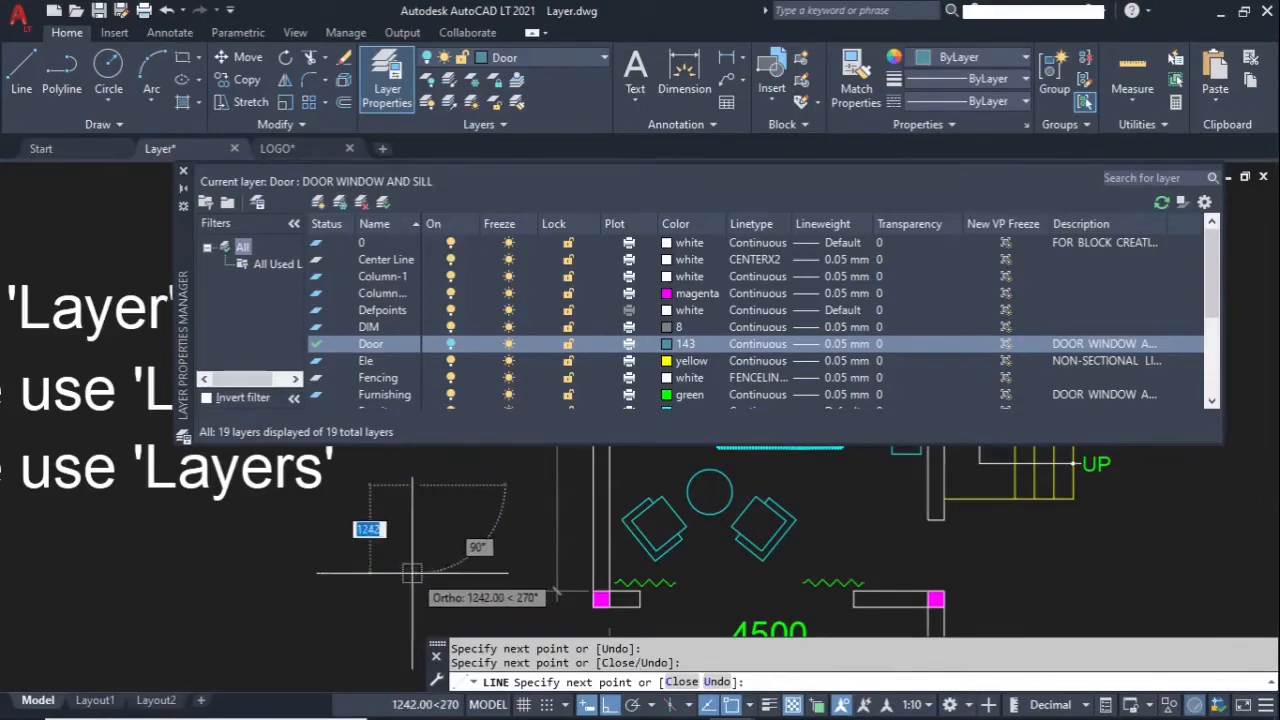
{"action": "left_click", "coordinate": [417, 573]}
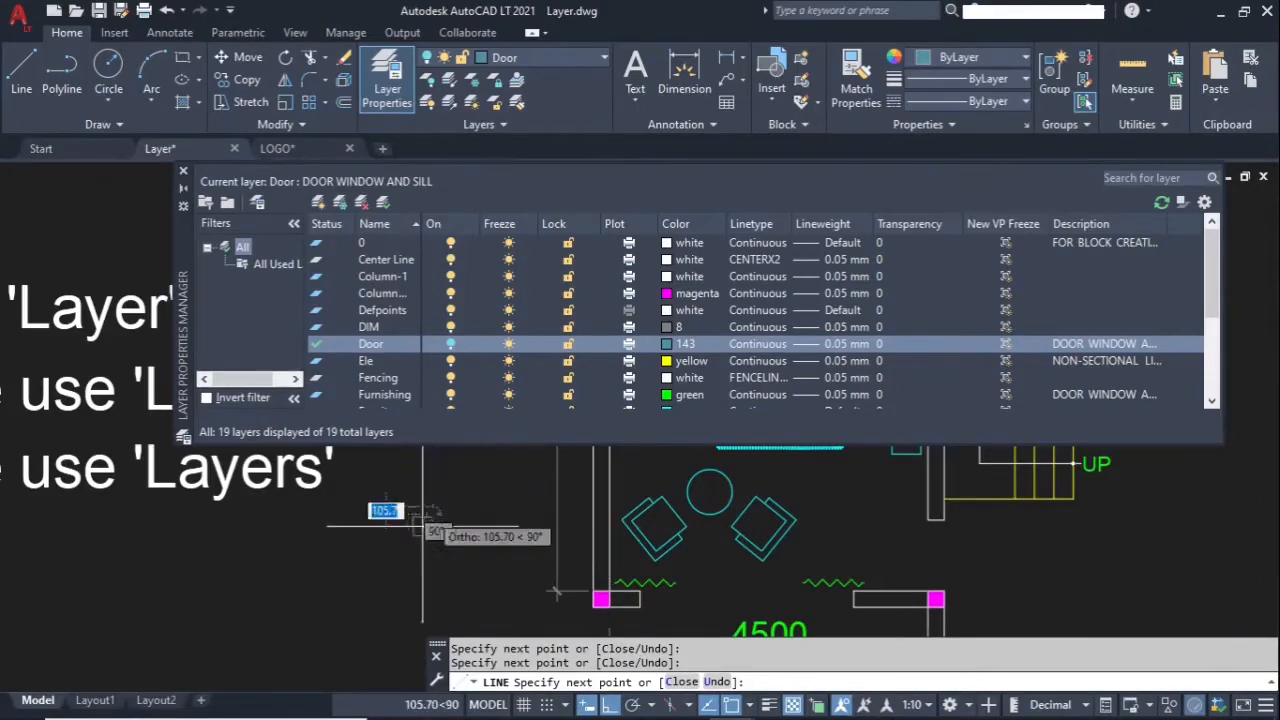
{"action": "key", "text": "Return"}
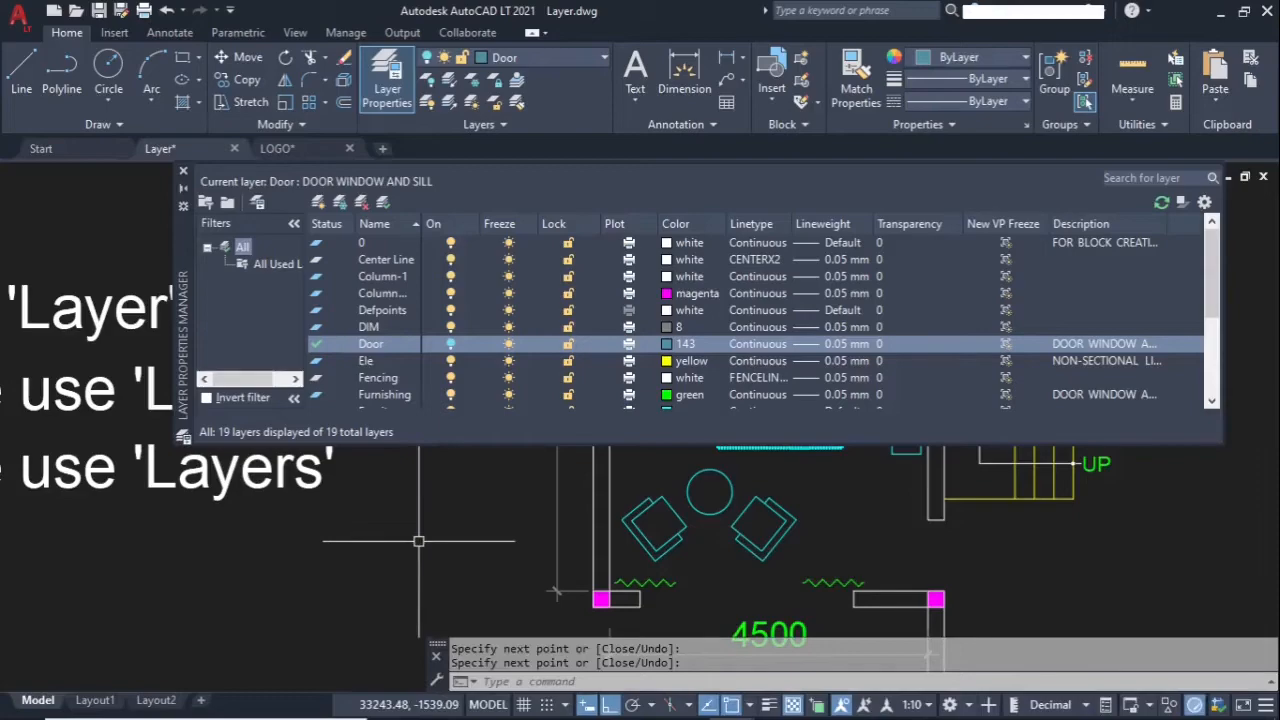
Turn the Door layer back on and erase the test lines drawn beside the floor plan
{"action": "left_click", "coordinate": [450, 343]}
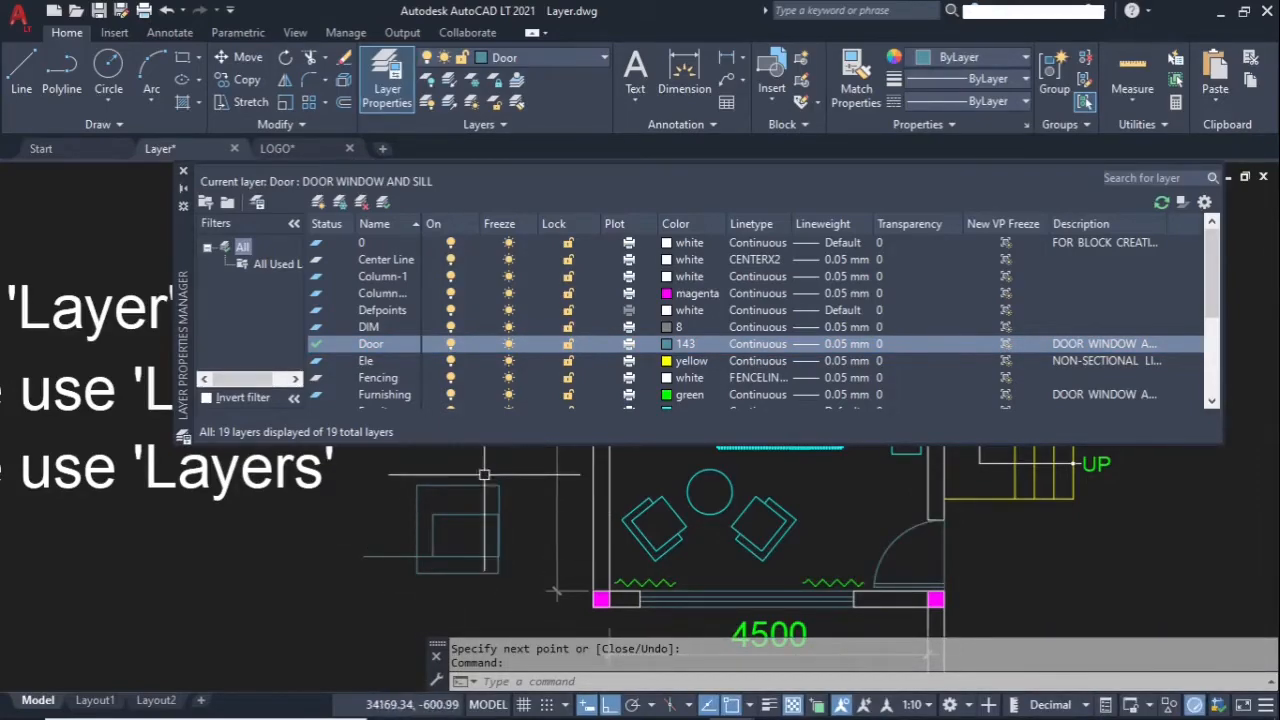
{"action": "left_click", "coordinate": [515, 588]}
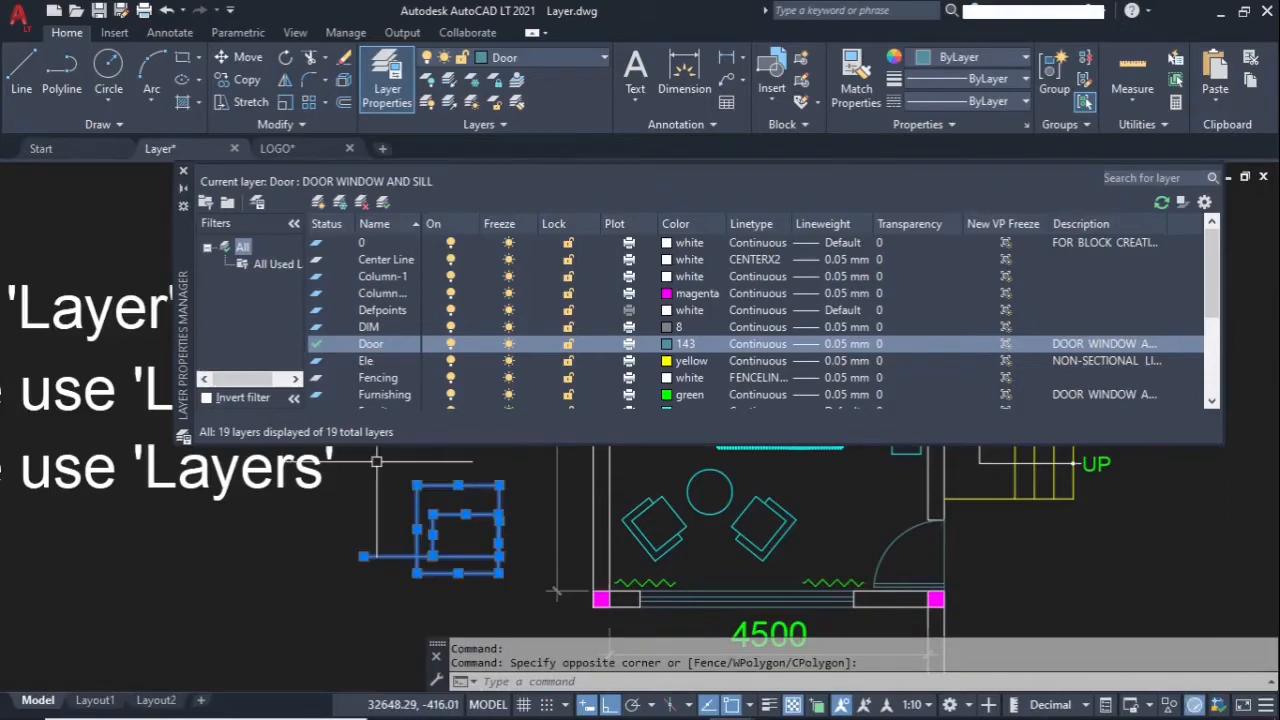
{"action": "key", "text": "Delete"}
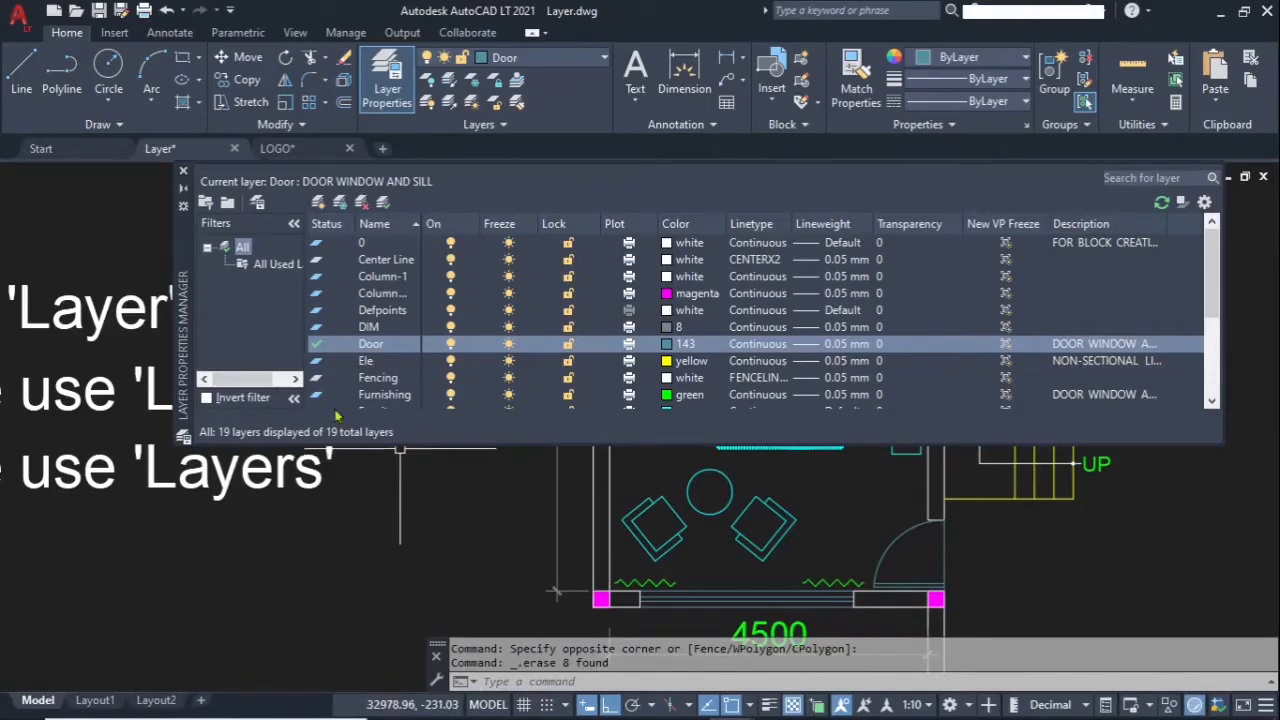
Make DIM the current layer, and turn the Door layer off and back on
{"action": "double_click", "coordinate": [368, 326]}
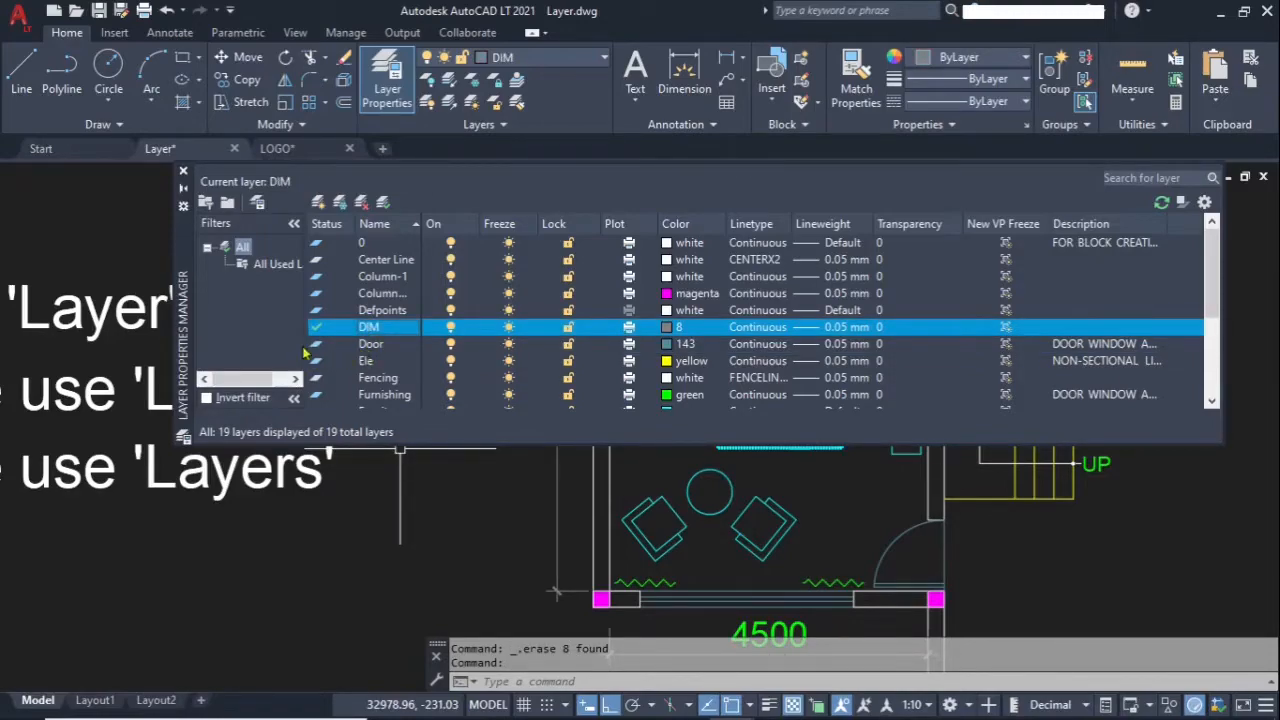
{"action": "left_click", "coordinate": [451, 344]}
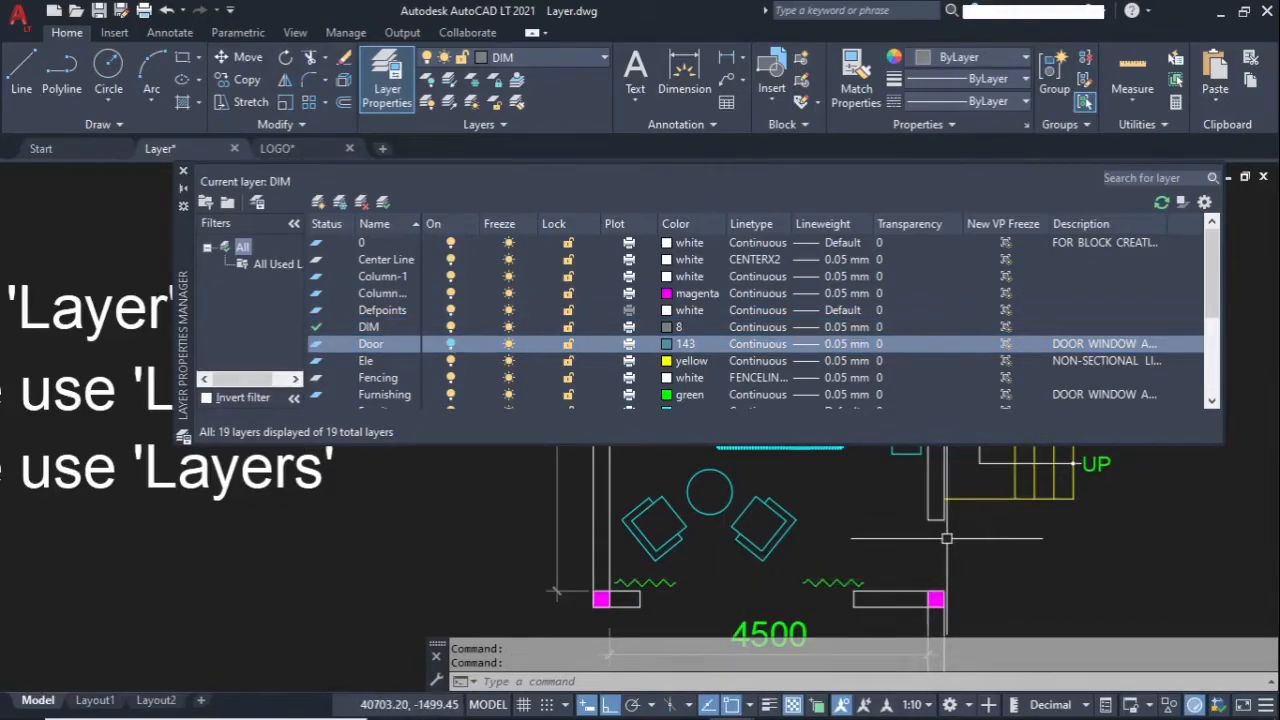
{"action": "left_click", "coordinate": [451, 344]}
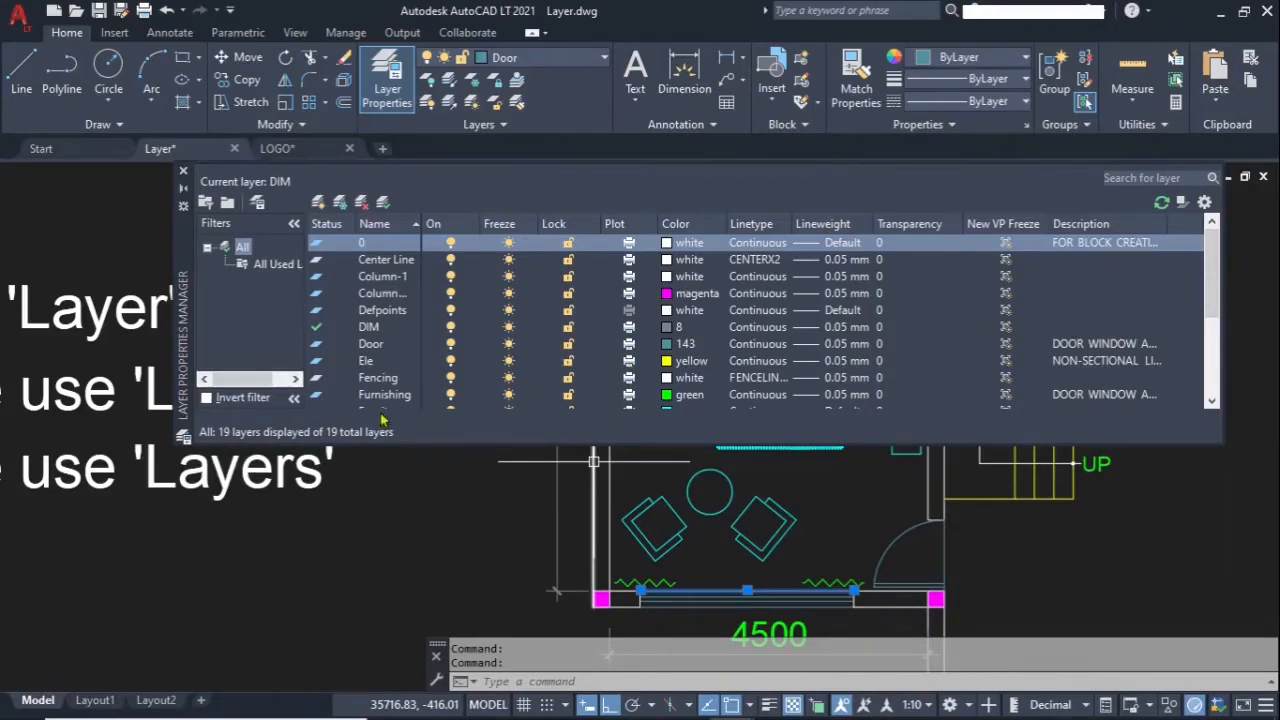
Disable plotting for the Furnishing and Column-1 layers
{"action": "left_click", "coordinate": [630, 398]}
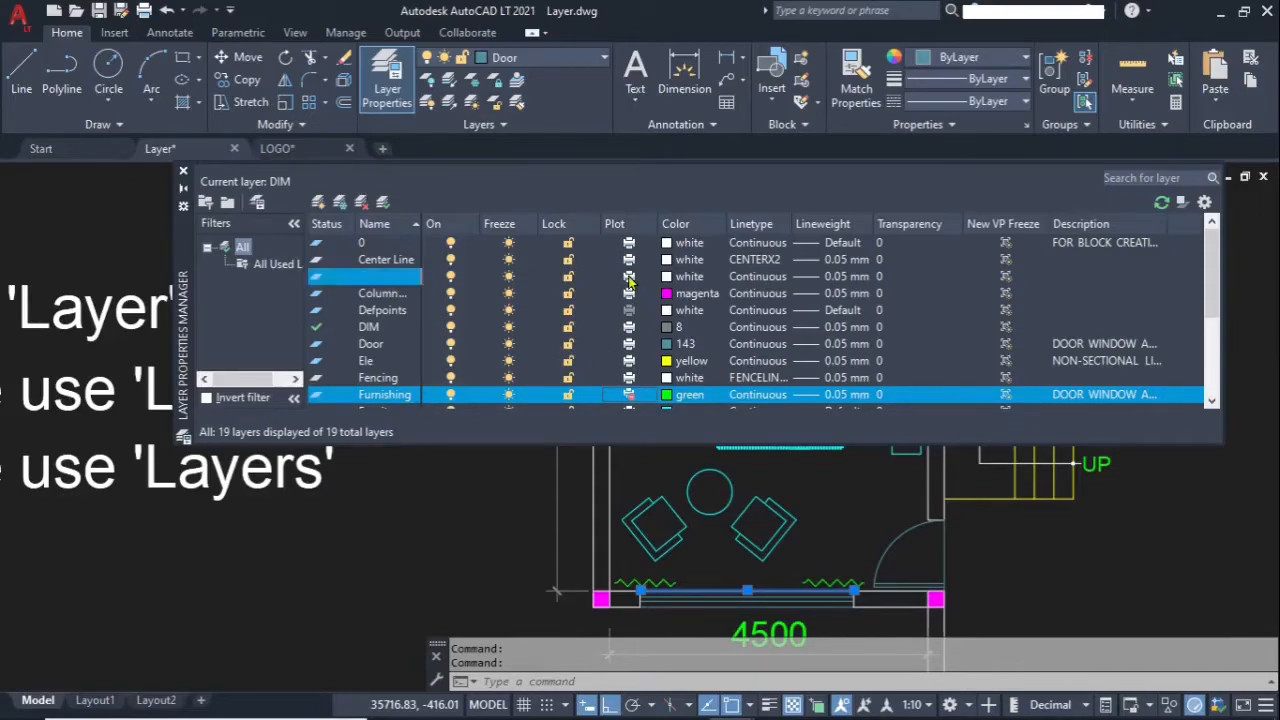
{"action": "left_click", "coordinate": [629, 278]}
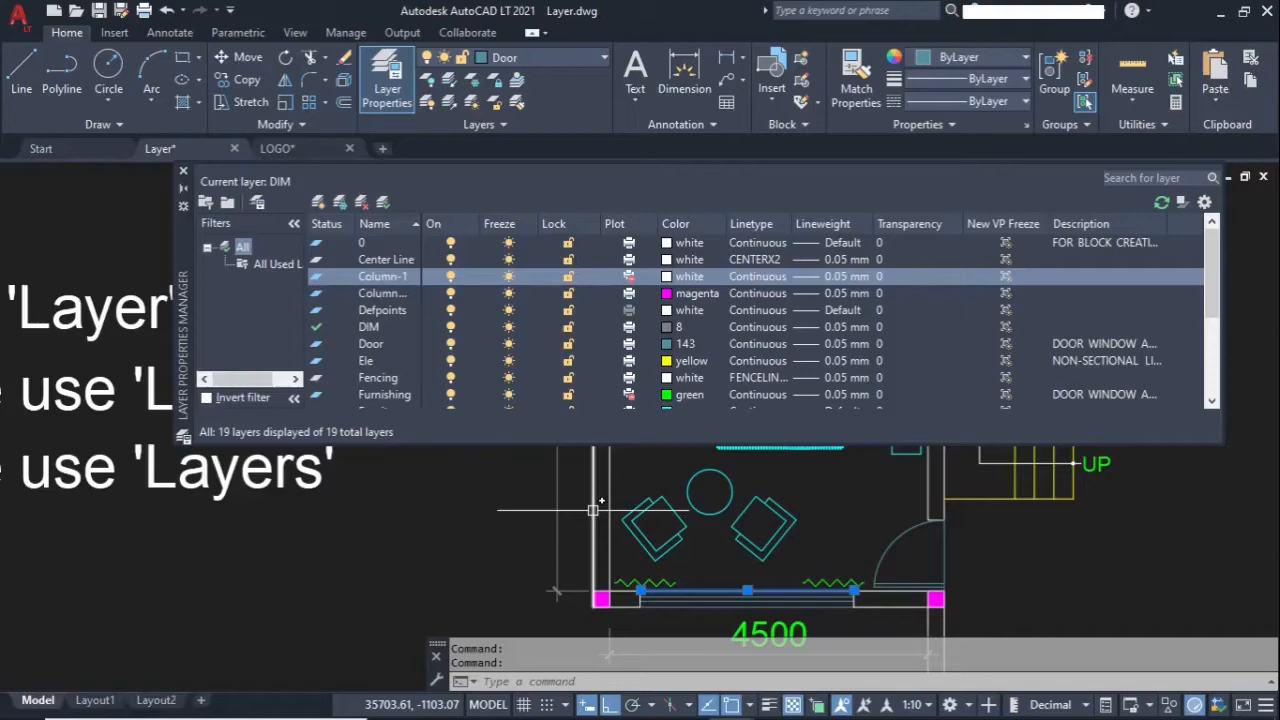
Review the Index Color, True Color and Color Books options for layer 0 without changing its colour
{"action": "left_click", "coordinate": [668, 245]}
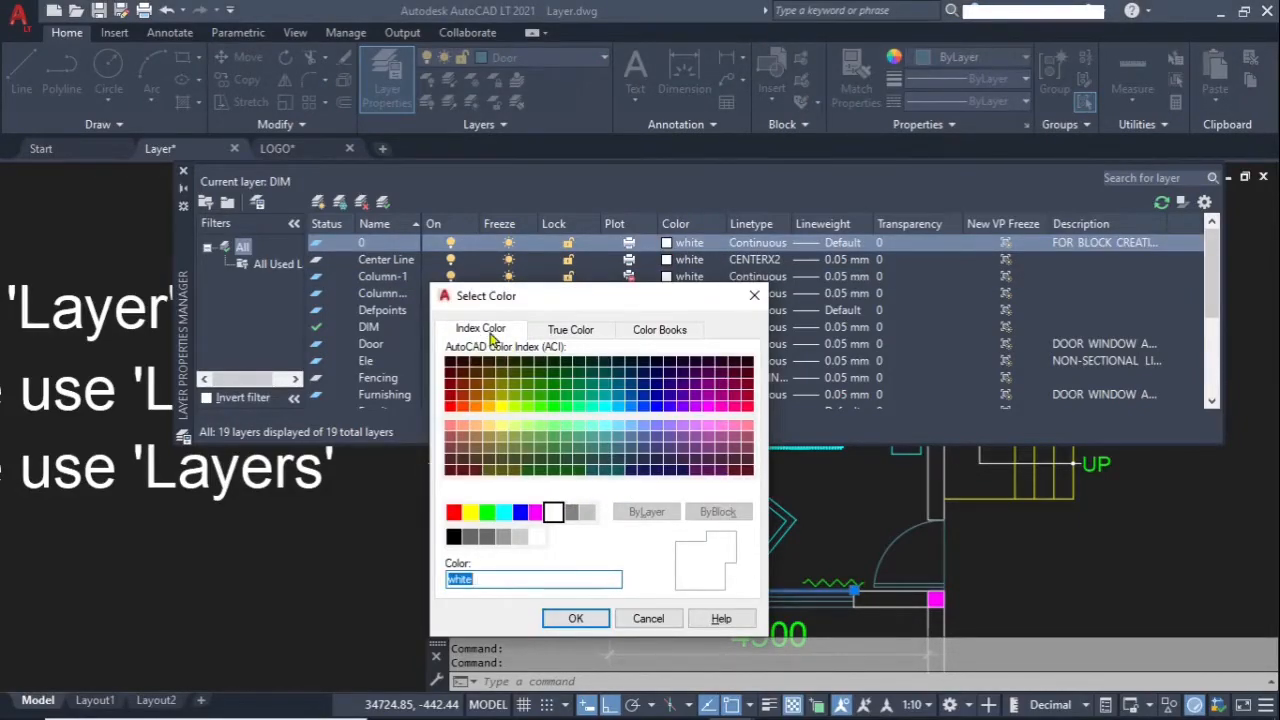
{"action": "left_click", "coordinate": [570, 330]}
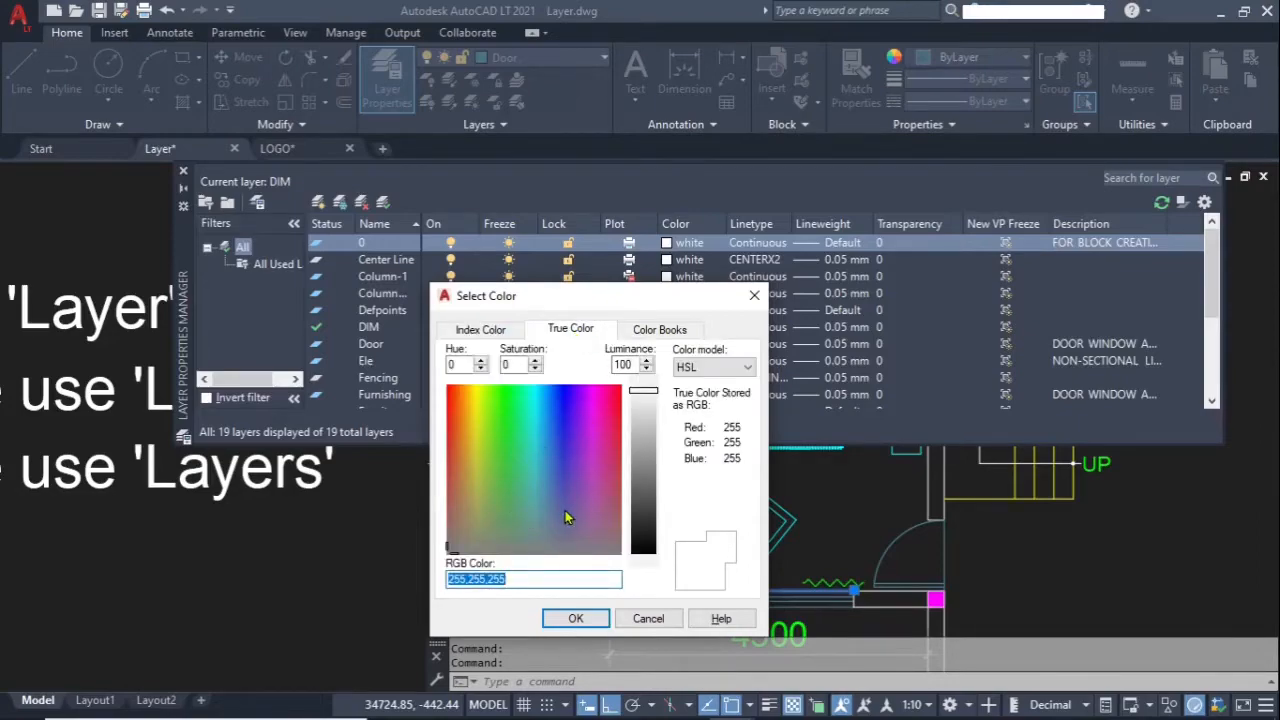
{"action": "left_click", "coordinate": [656, 336]}
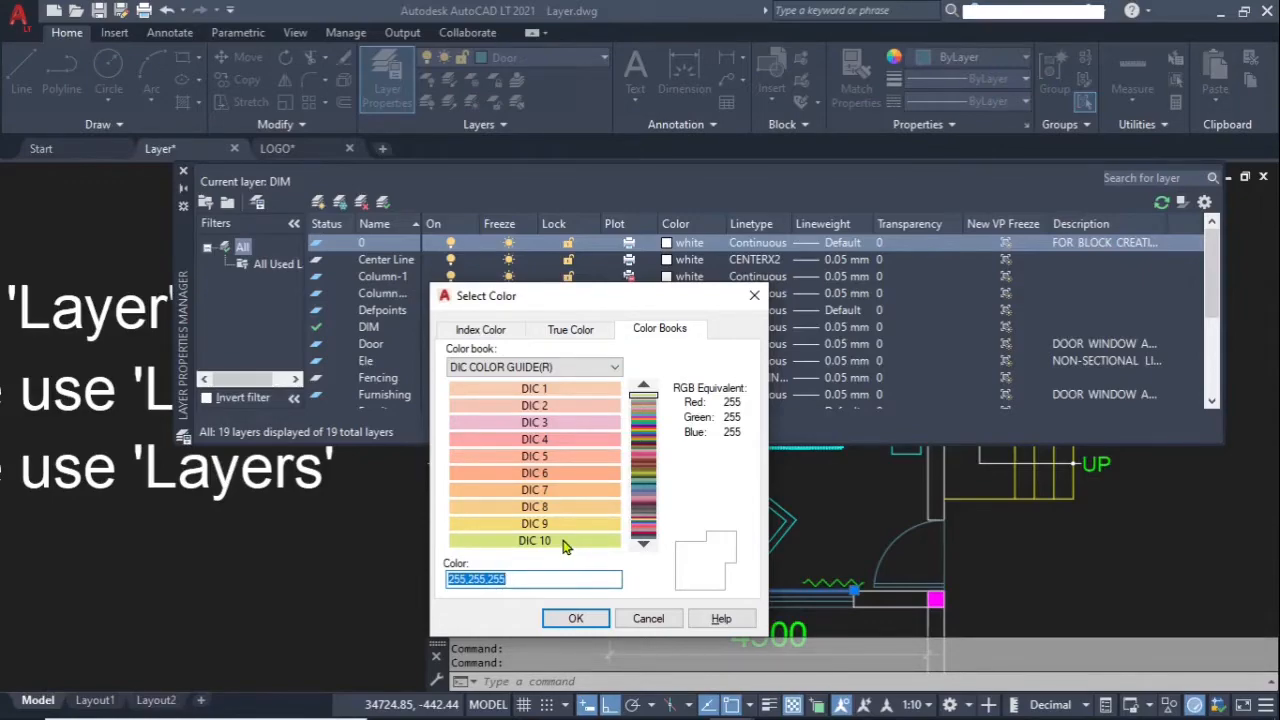
{"action": "left_click", "coordinate": [476, 329]}
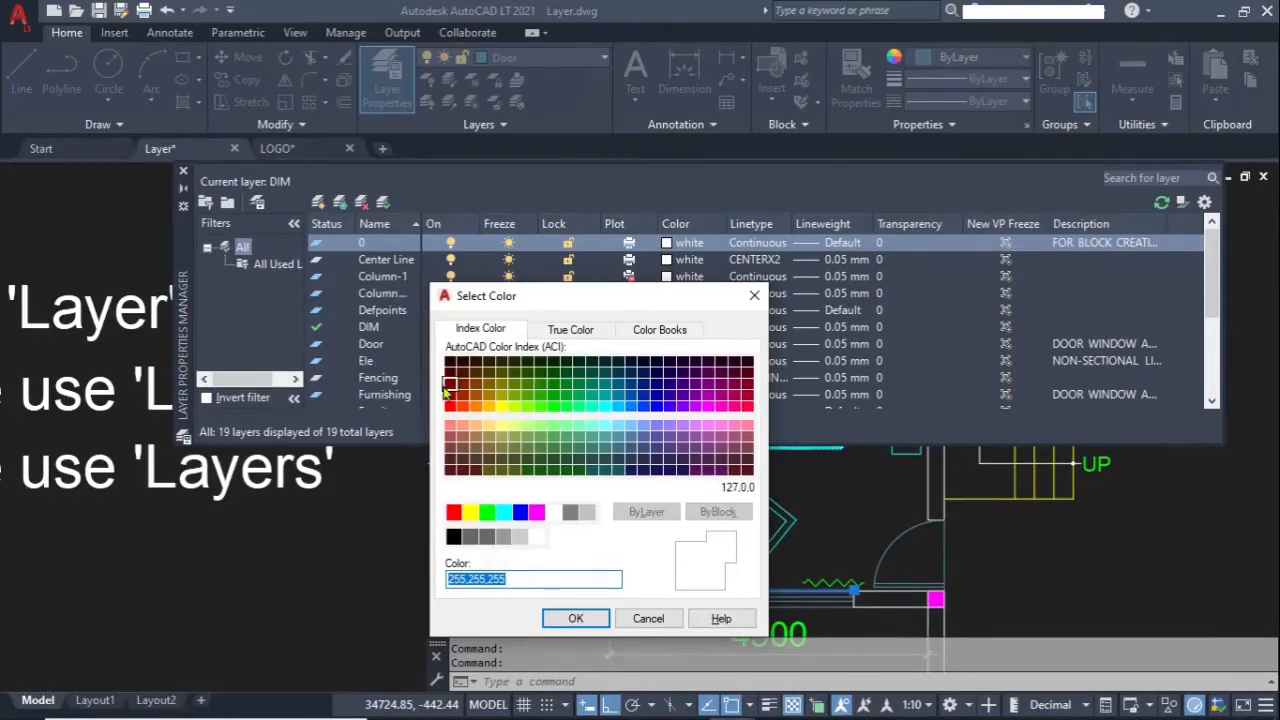
{"action": "key", "text": "Escape"}
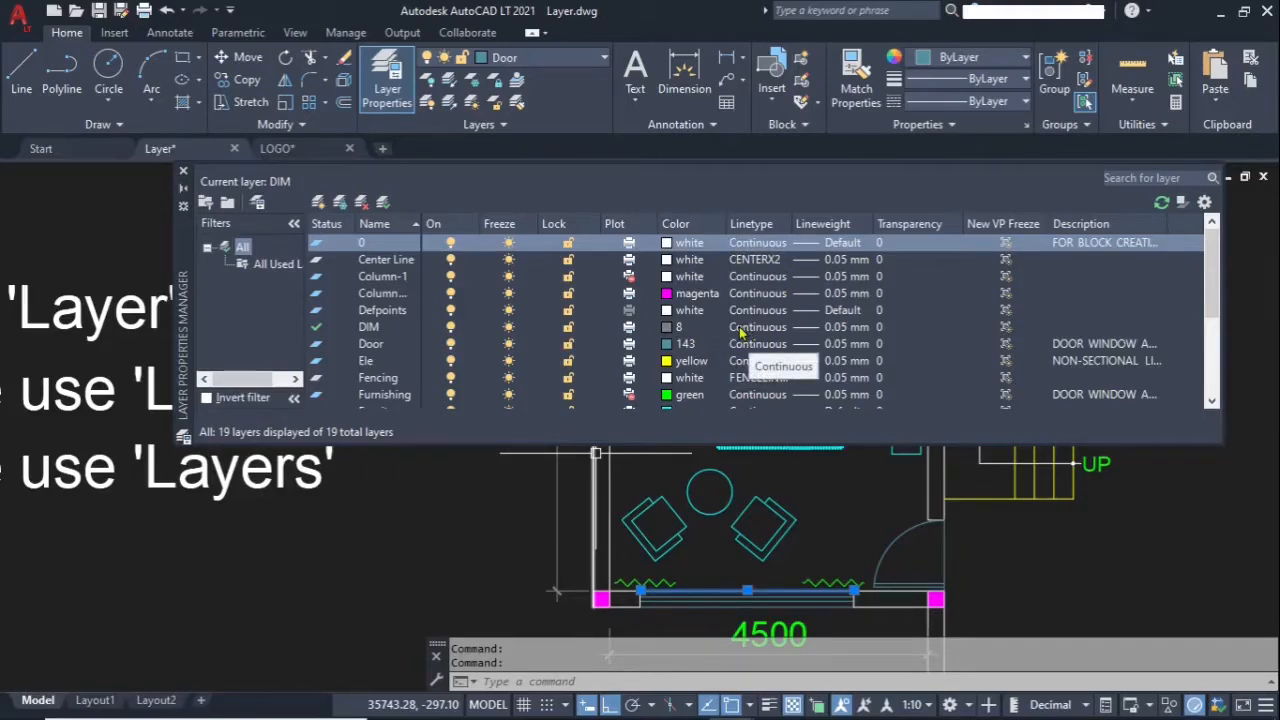
Make Fencing the current layer and draw an L-shaped pair of lines beside the floor plan, with a horizontal leg about 3740 long
{"action": "double_click", "coordinate": [372, 378]}
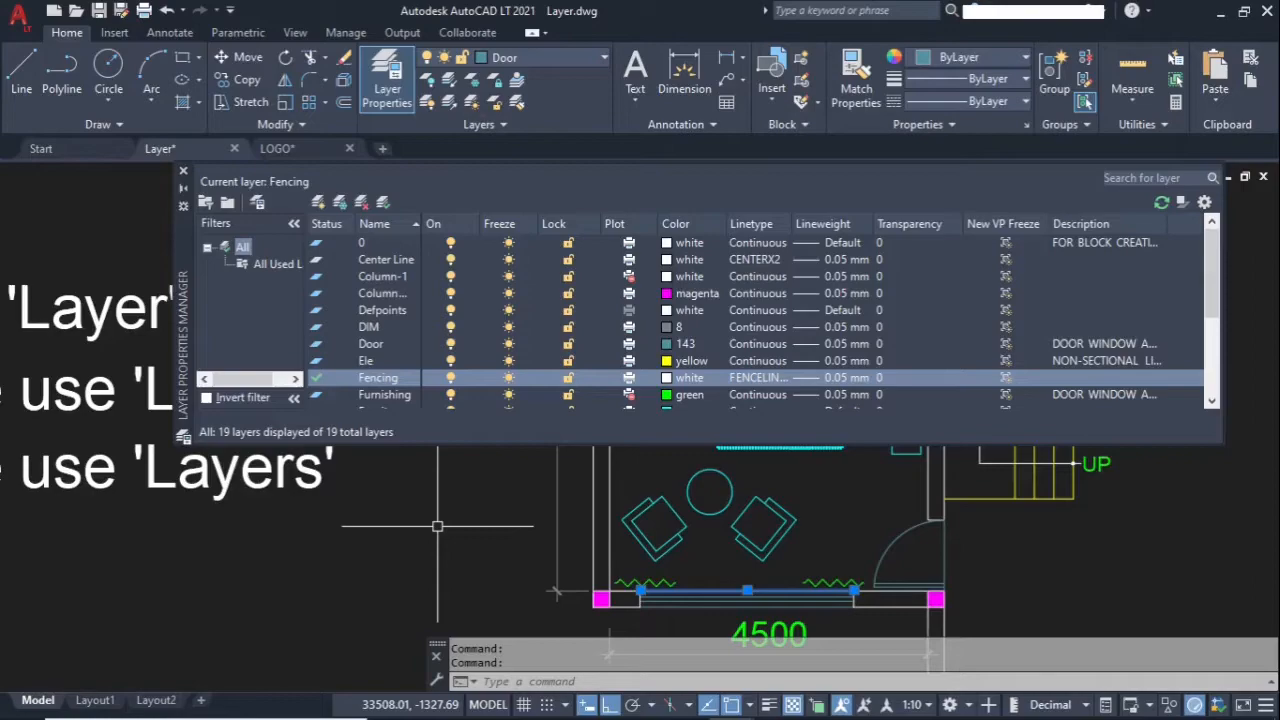
{"action": "type", "text": "l"}
{"action": "key", "text": "Return"}
{"action": "left_click", "coordinate": [490, 587]}
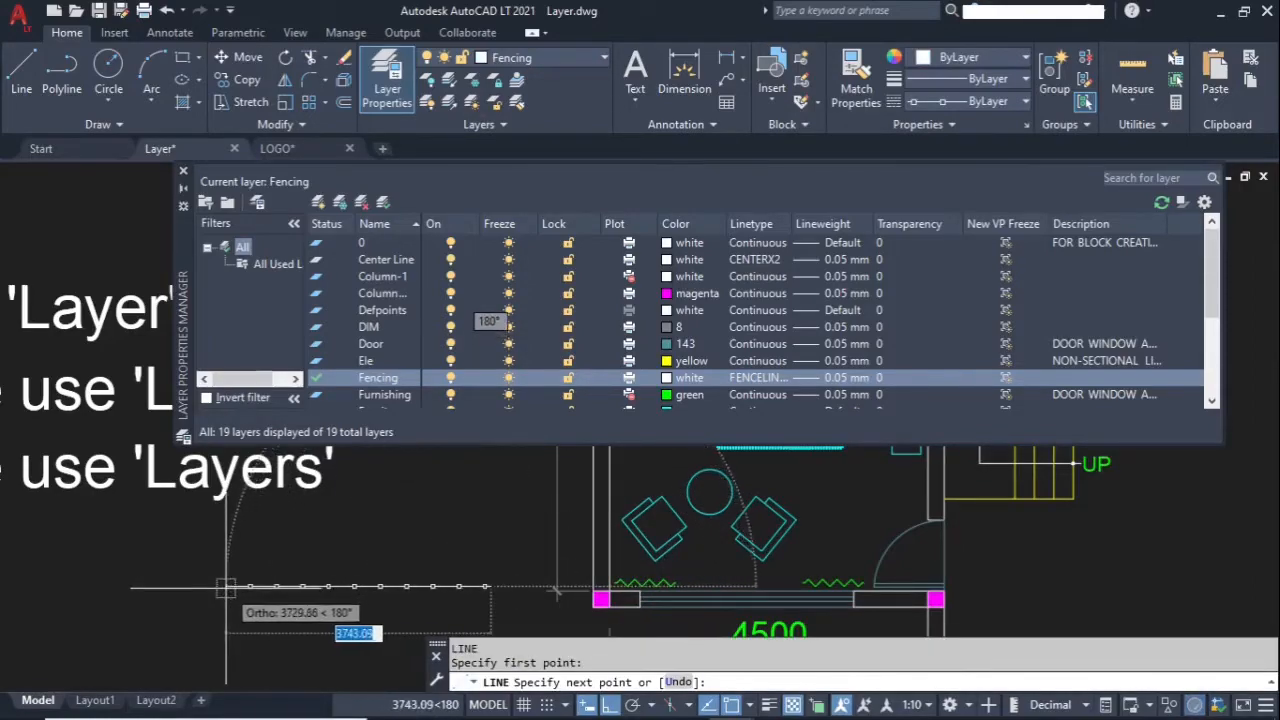
{"action": "left_click", "coordinate": [226, 588]}
{"action": "left_click", "coordinate": [247, 518]}
{"action": "key", "text": "Return"}
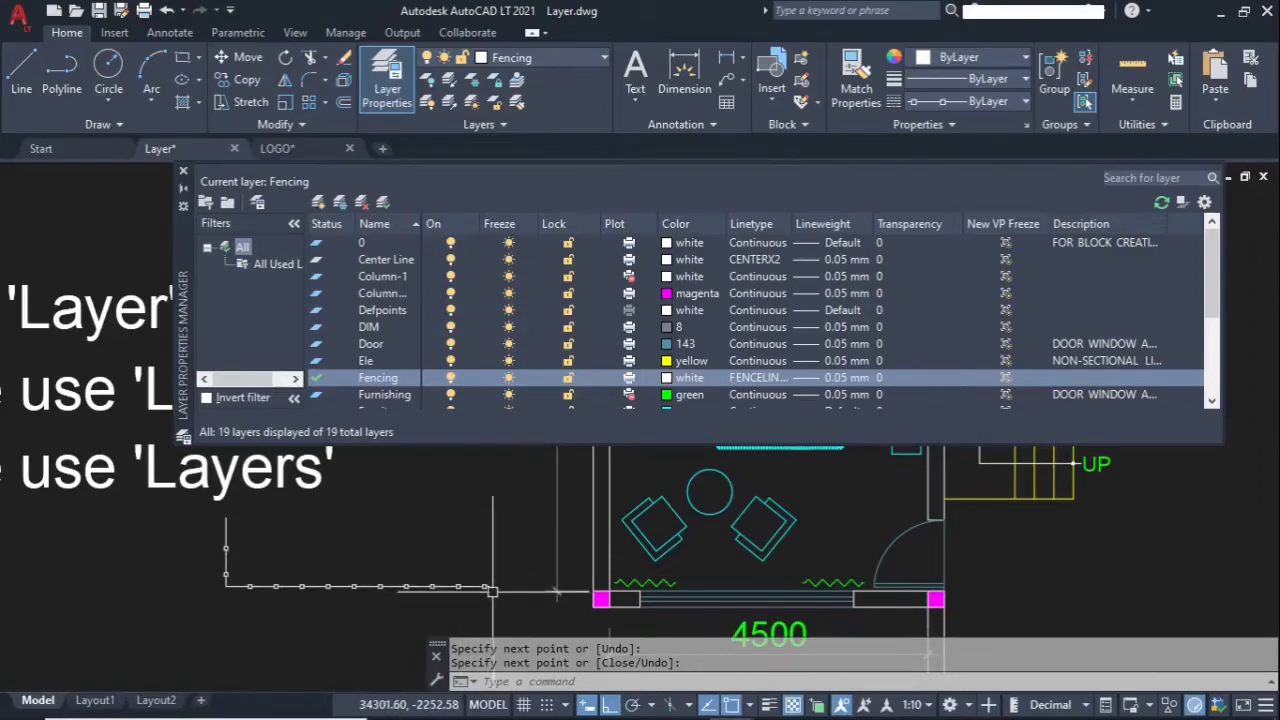
Override the horizontal fencing line's linetype with CENTERX2 and its colour with red 237,31,36
{"action": "left_click", "coordinate": [389, 567]}
{"action": "left_click", "coordinate": [348, 597]}
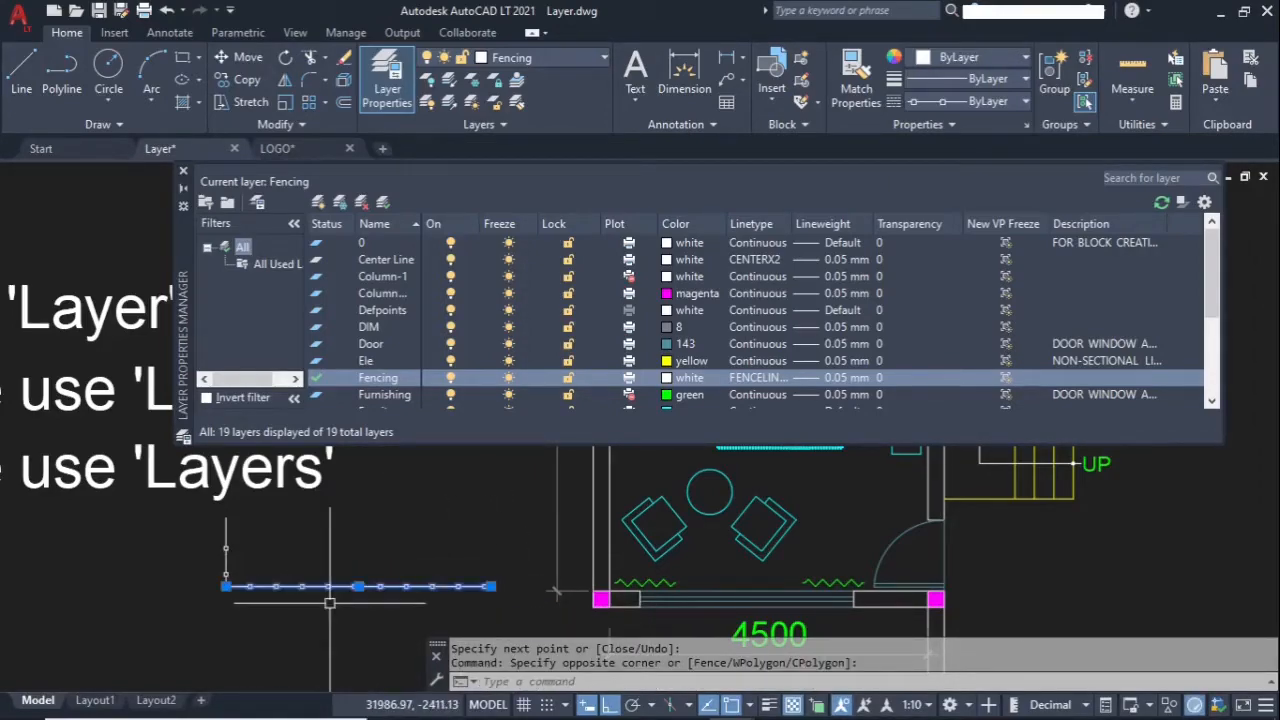
{"action": "left_click", "coordinate": [970, 103]}
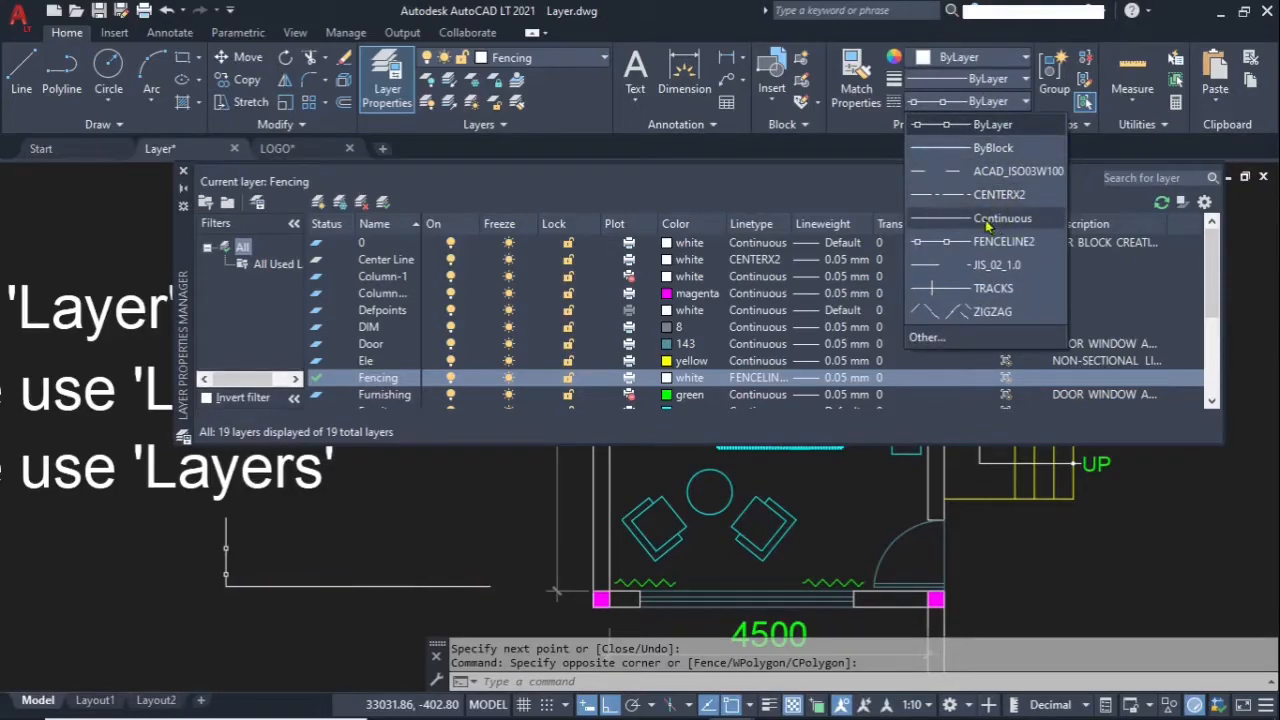
{"action": "left_click", "coordinate": [985, 198]}
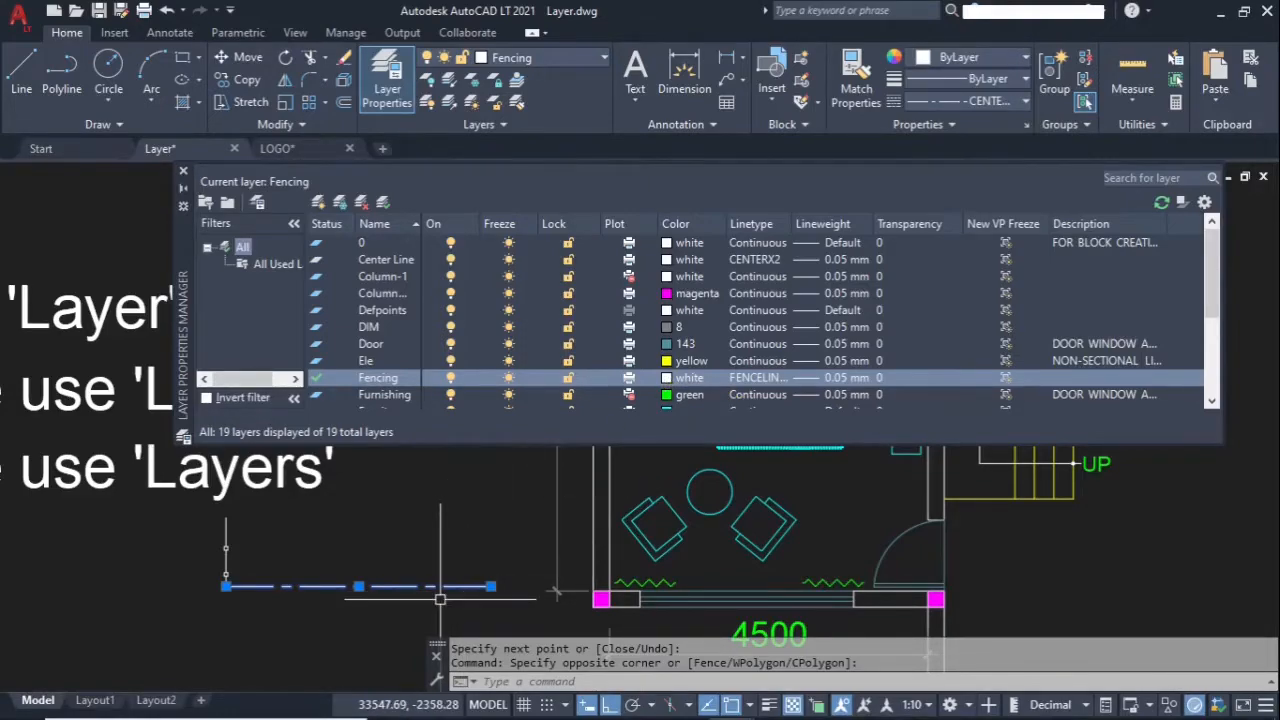
{"action": "left_click", "coordinate": [966, 60]}
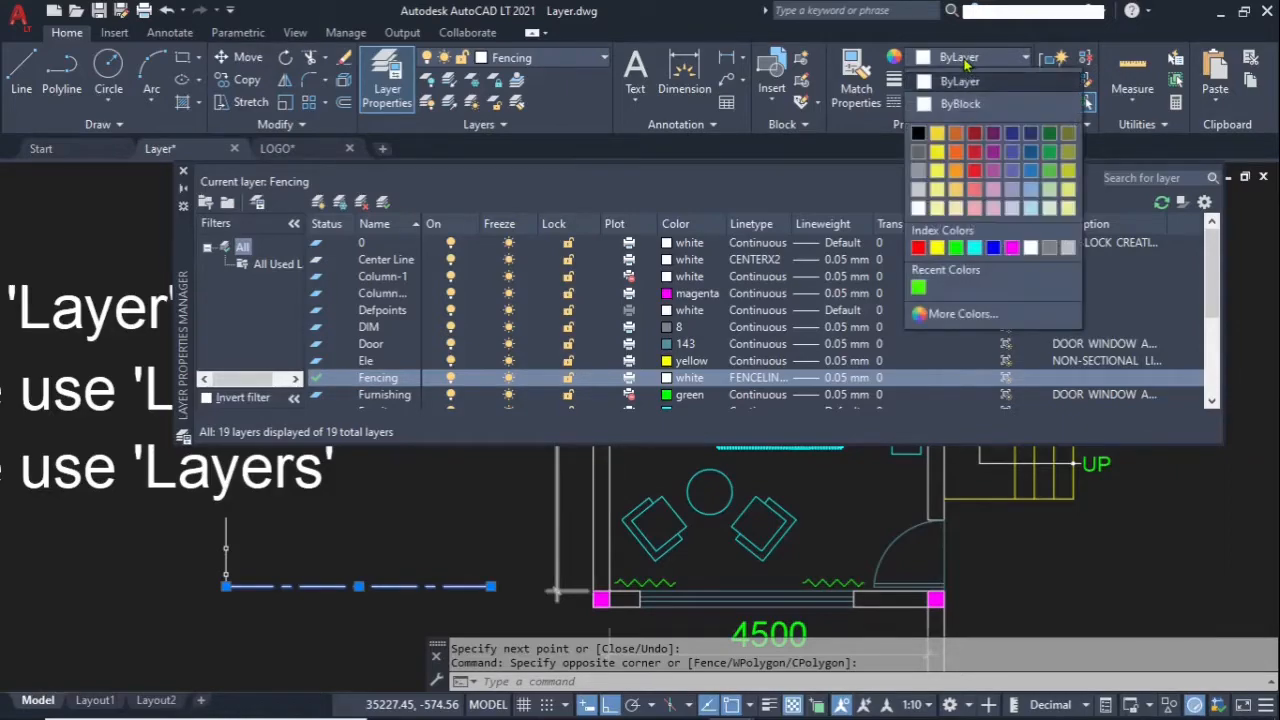
{"action": "left_click", "coordinate": [975, 176]}
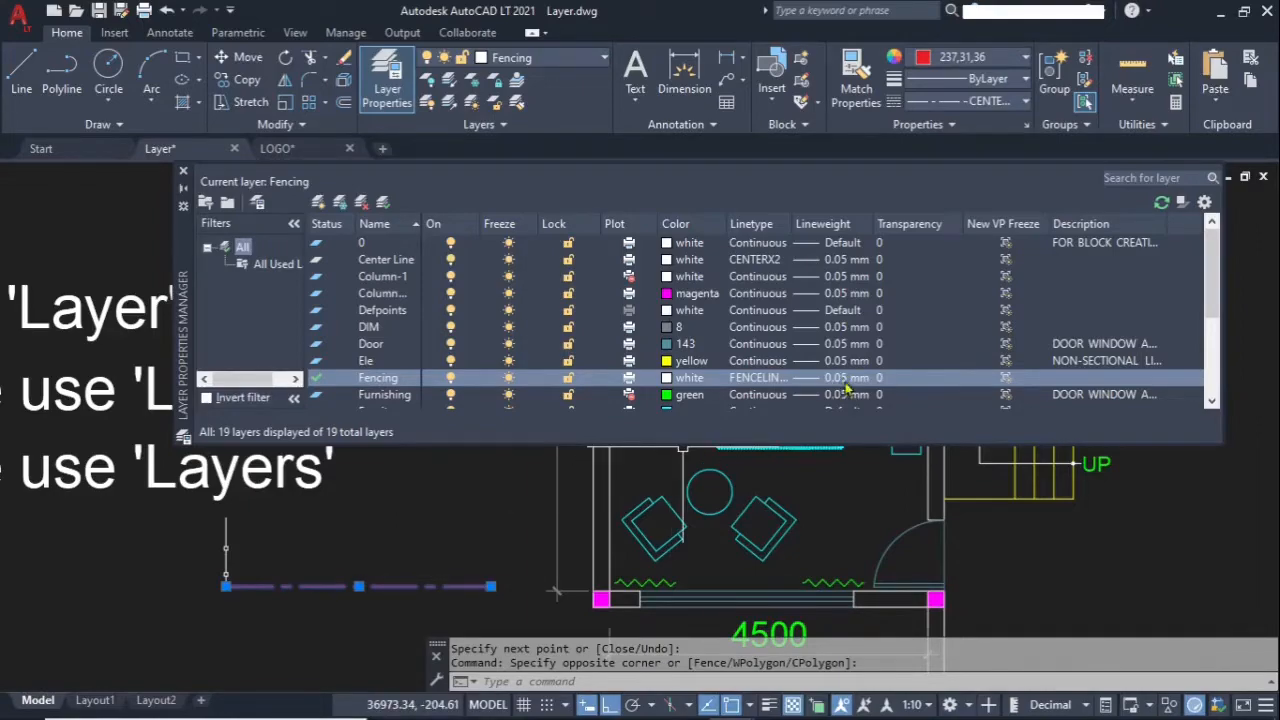
Set the horizontal fencing line's lineweight to 0.60 mm and turn on lineweight display in the drawing
{"action": "left_click", "coordinate": [987, 80]}
{"action": "scroll", "coordinate": [967, 261], "scroll_direction": "down", "scroll_amount": 2}
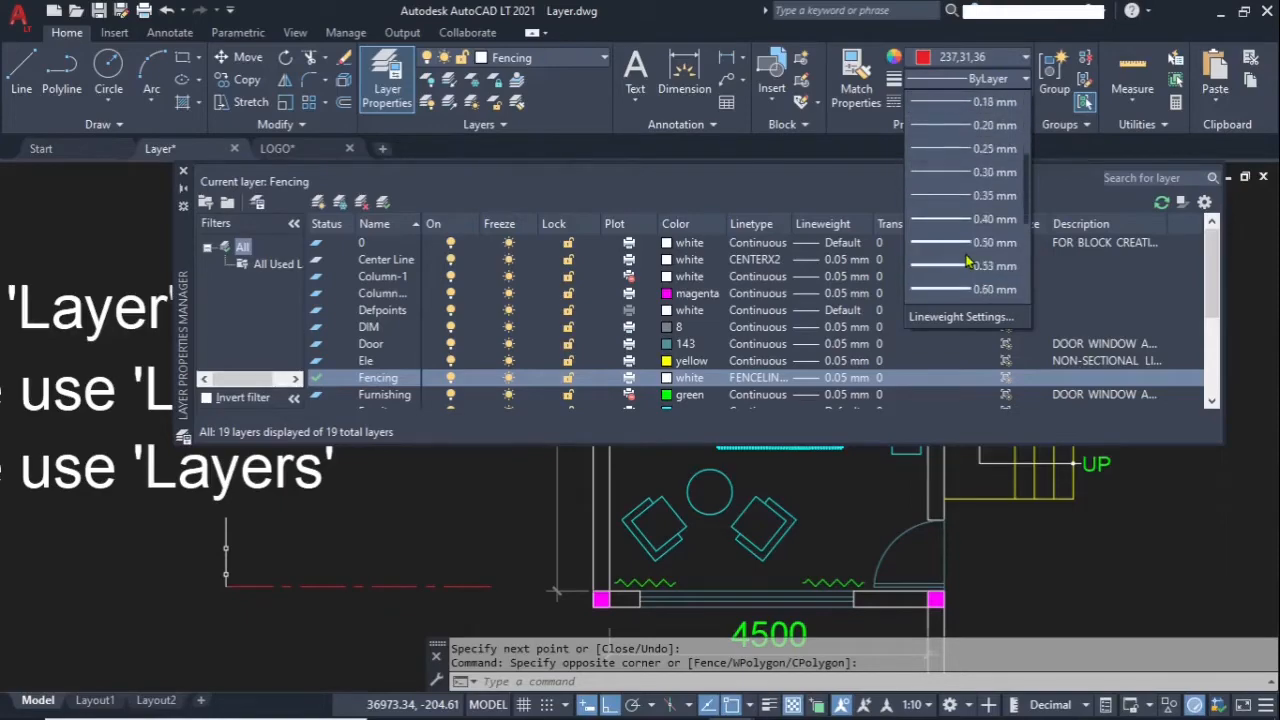
{"action": "left_click", "coordinate": [965, 289]}
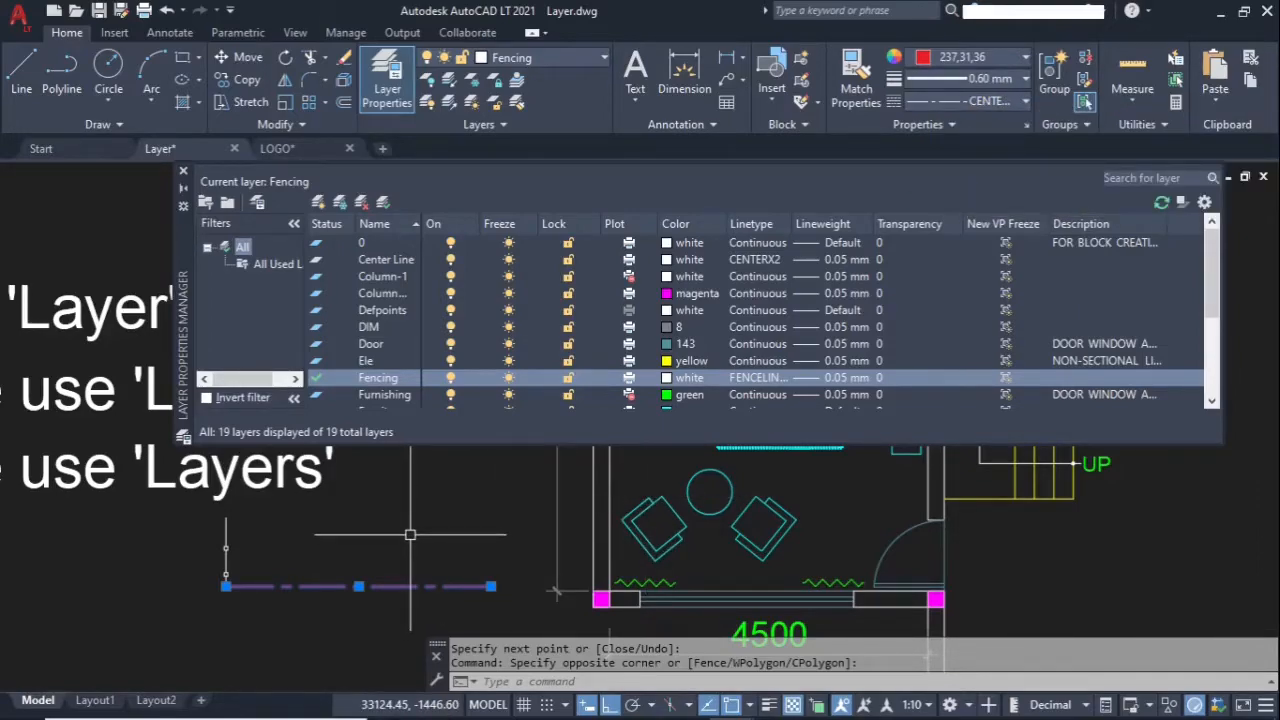
{"action": "left_click", "coordinate": [770, 706]}
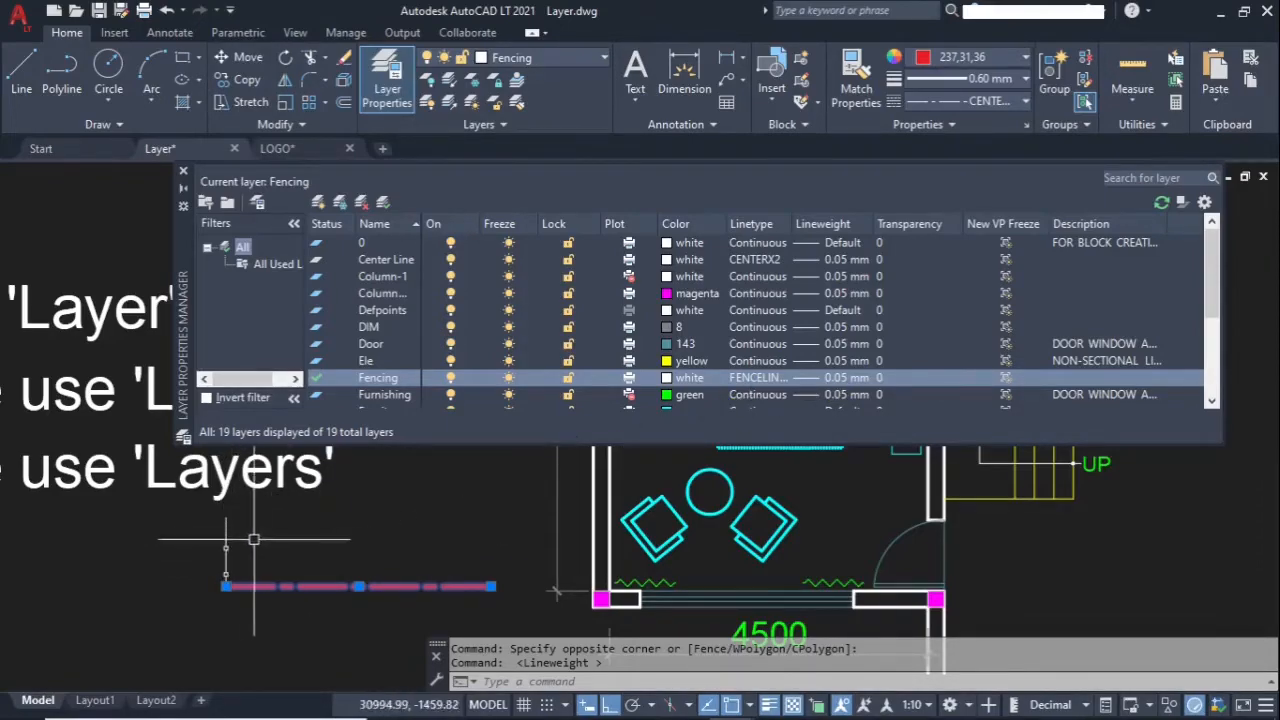
{"action": "key", "text": "Escape"}
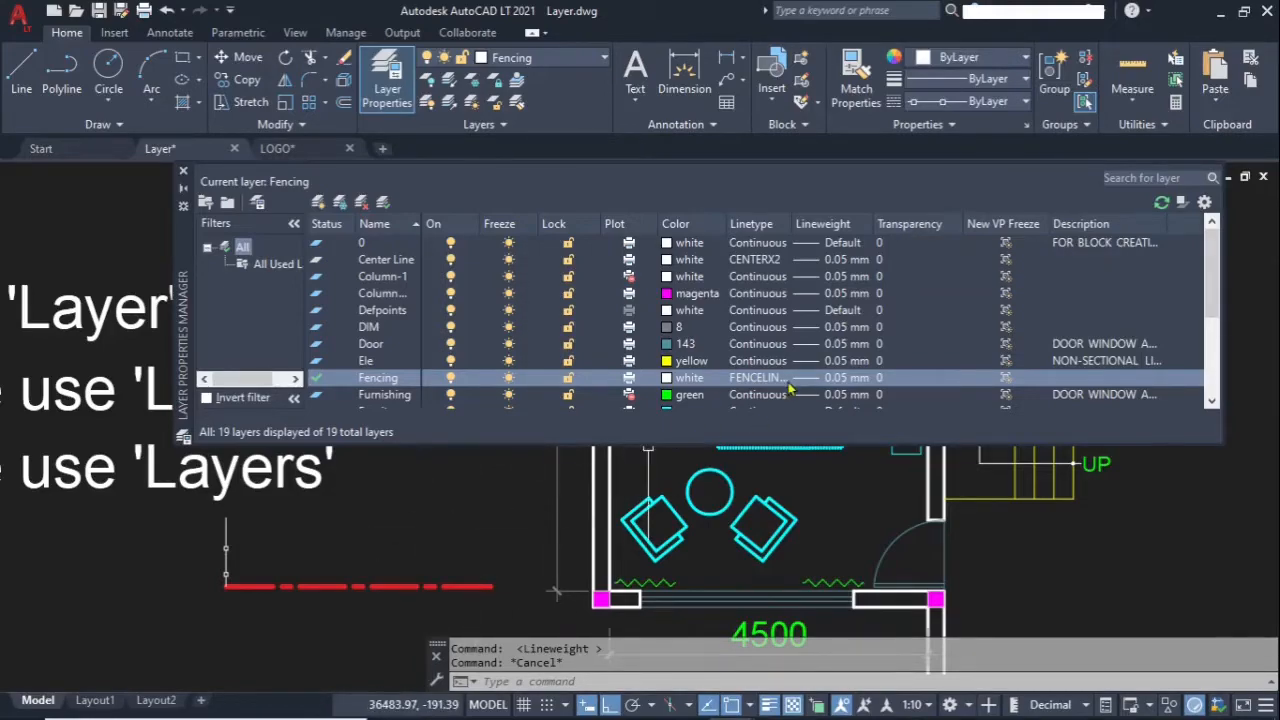
Set the Fencing layer's transparency to 50
{"action": "left_click", "coordinate": [884, 382]}
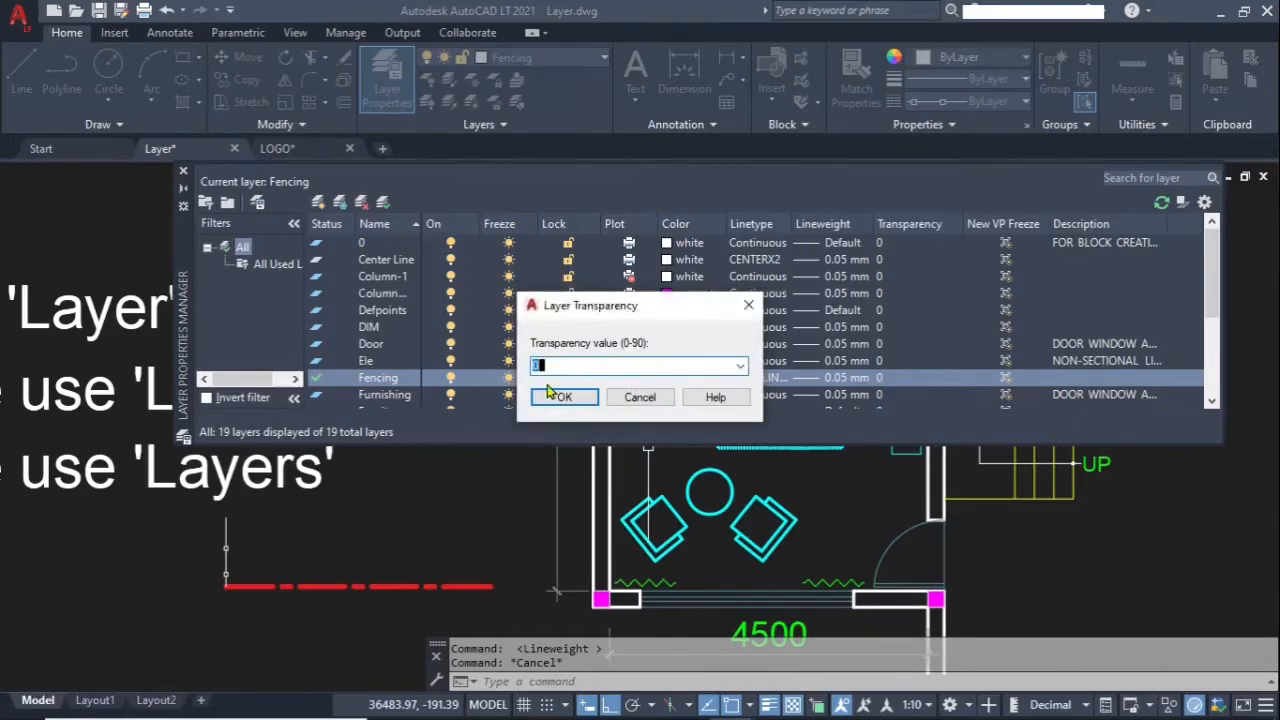
{"action": "type", "text": "50"}
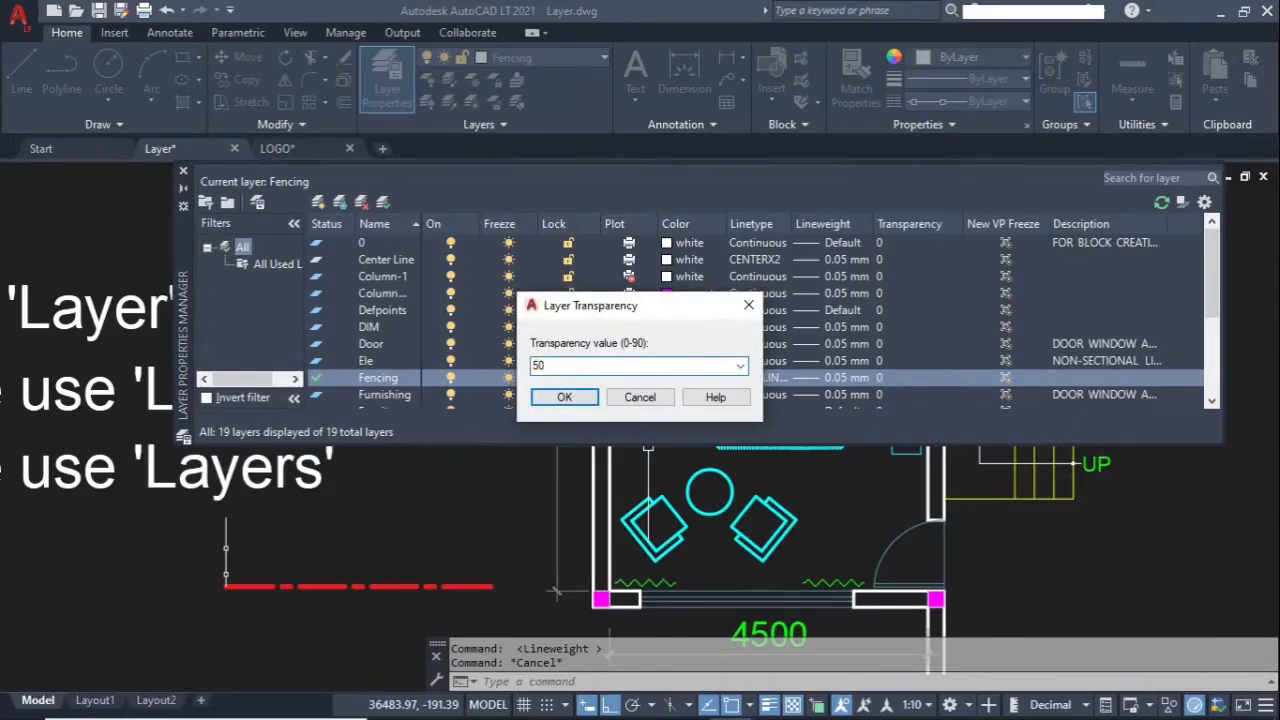
{"action": "left_click", "coordinate": [564, 397]}
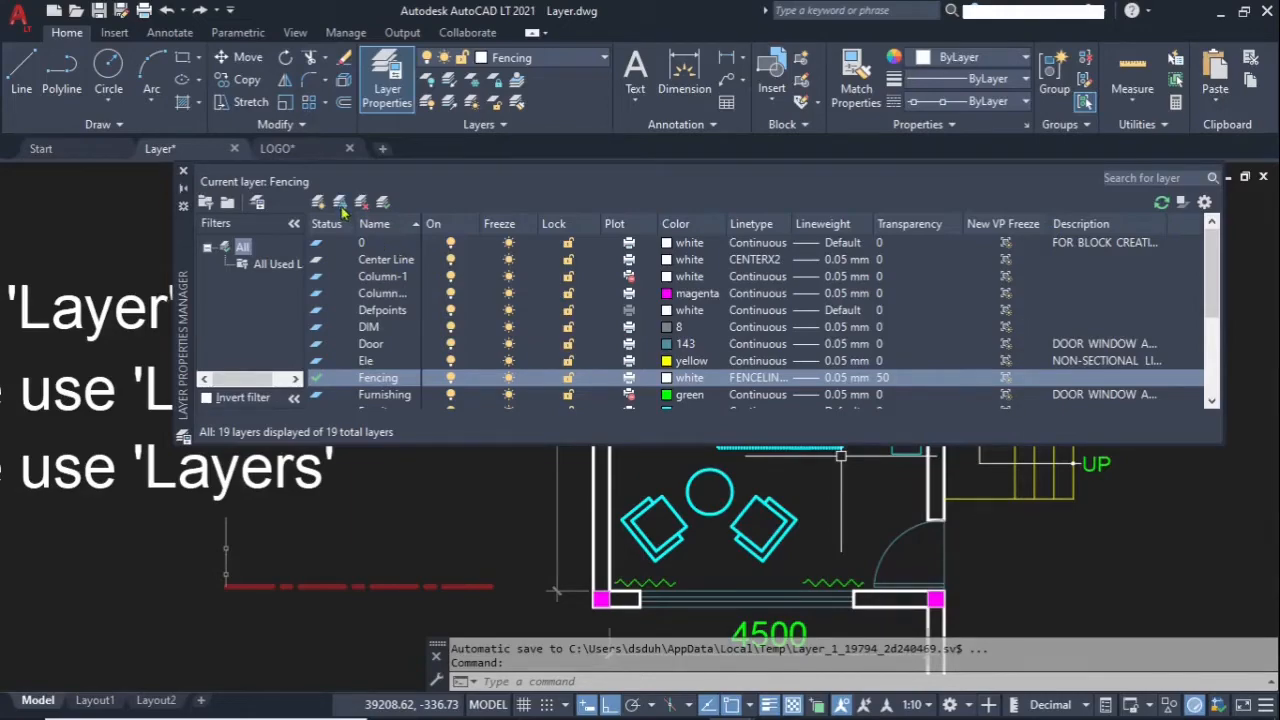
{"action": "left_click", "coordinate": [1008, 314]}
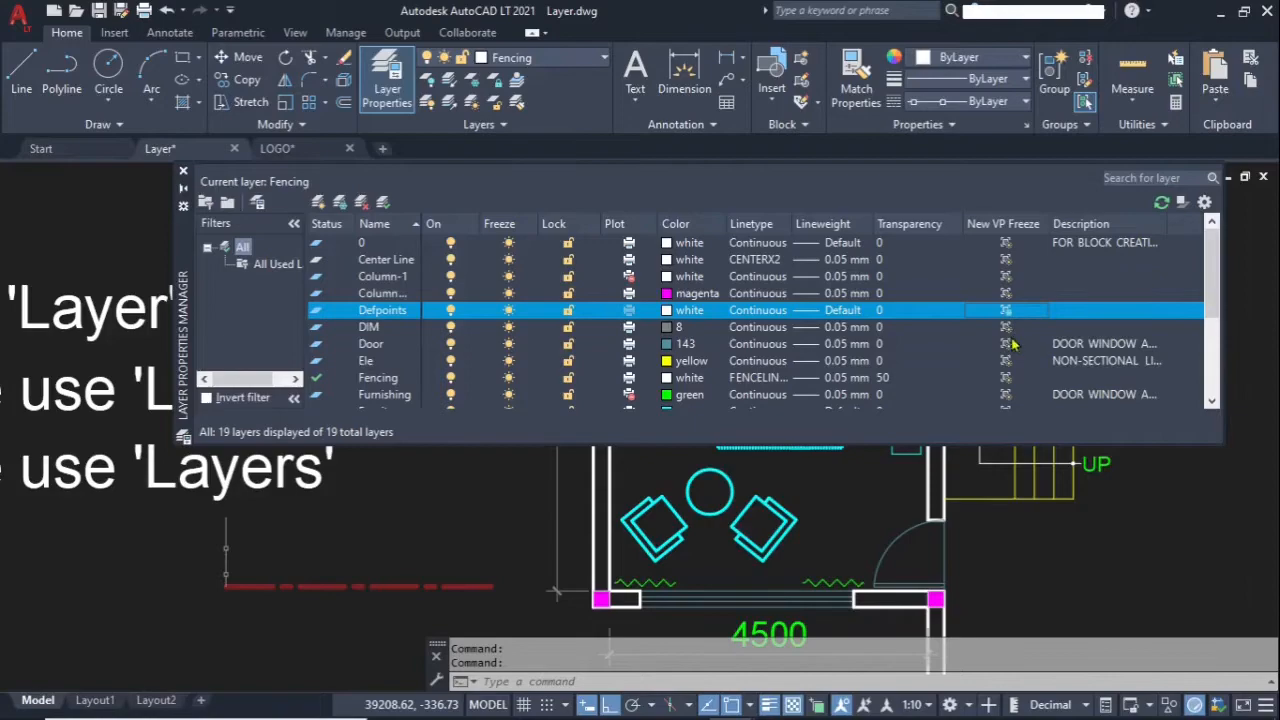
{"action": "key", "text": "Down"}
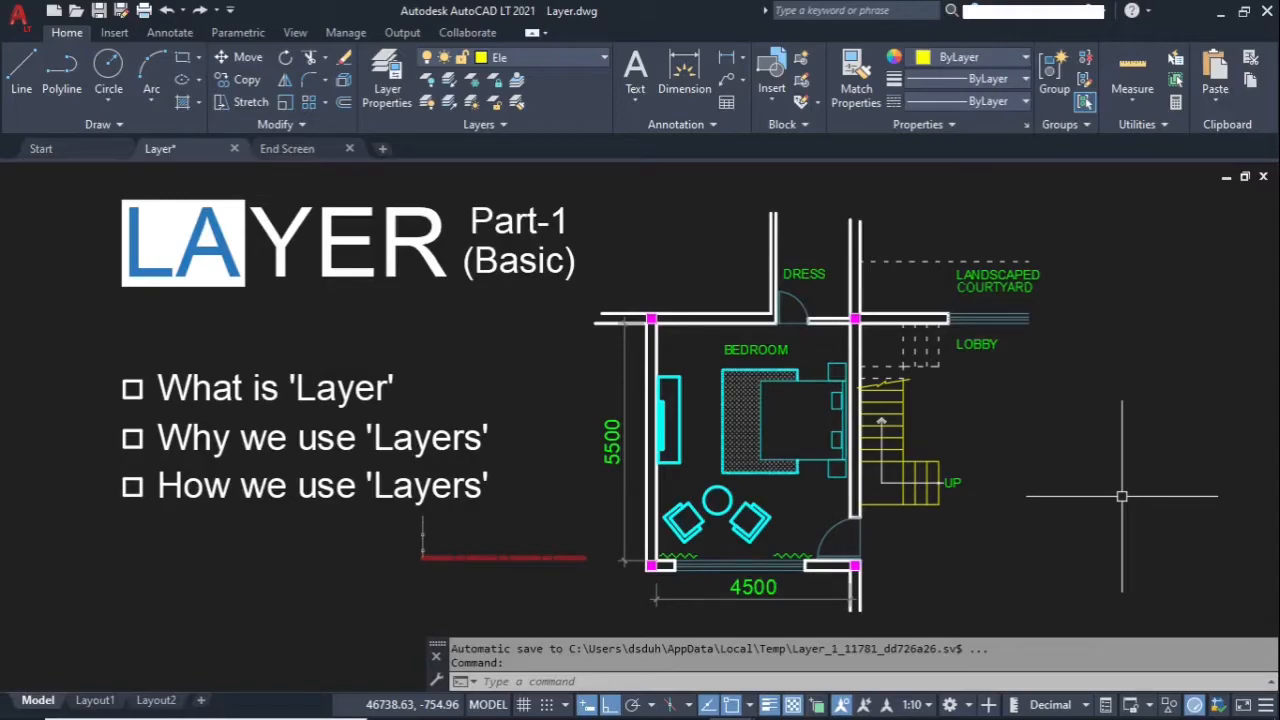
Make Furnishing the current layer
{"action": "left_click", "coordinate": [562, 62]}
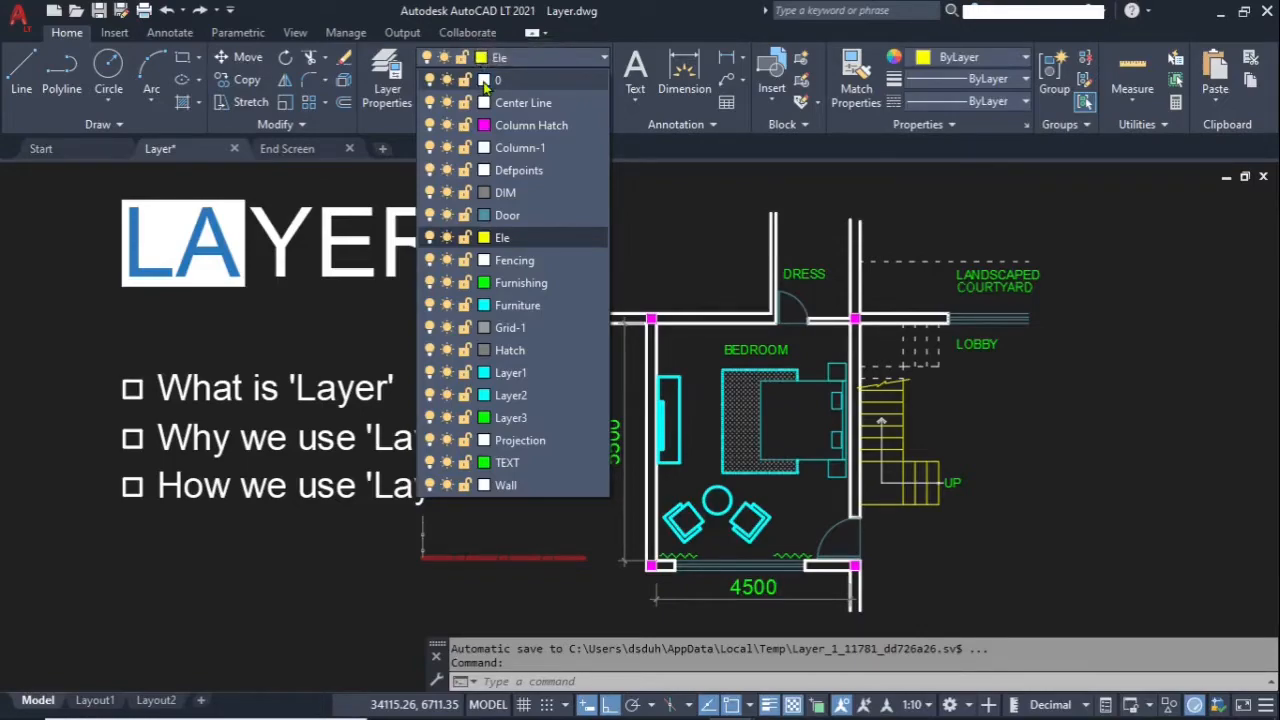
{"action": "left_click", "coordinate": [515, 283]}
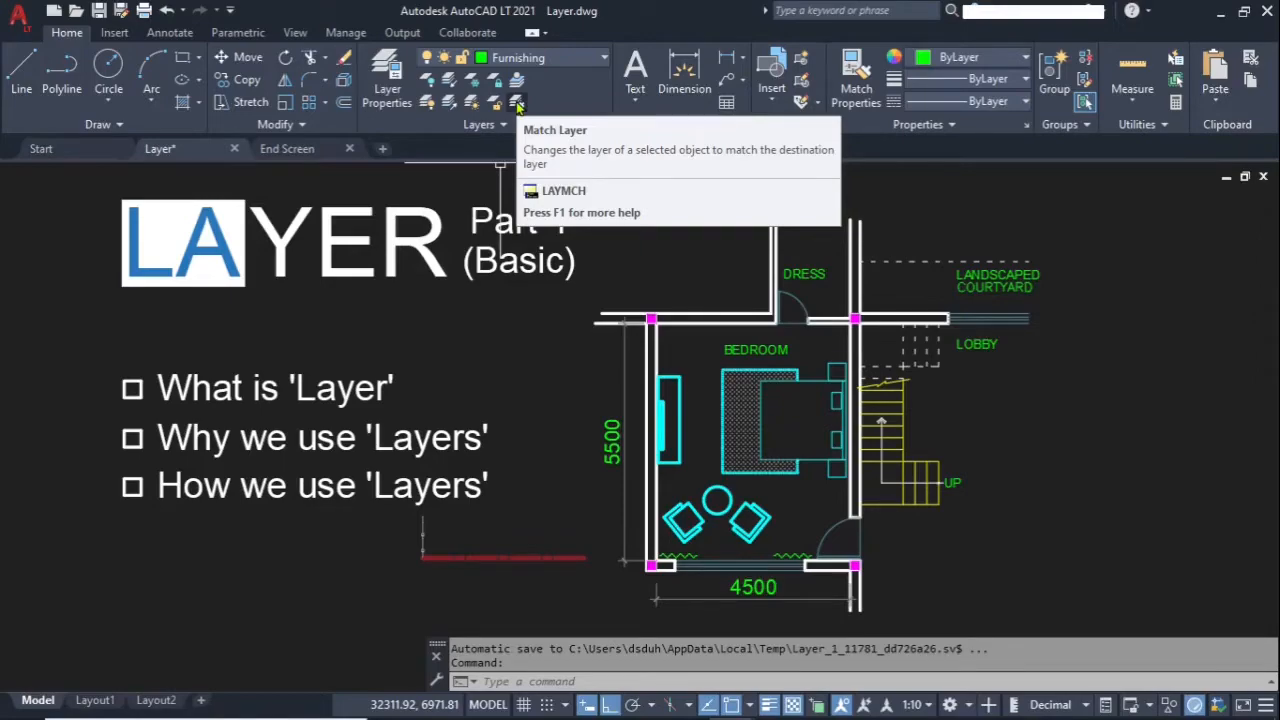
Use Match Layer to move the dashed stair lines beside the lobby onto the layer of the yellow stair treads
{"action": "left_click", "coordinate": [518, 106]}
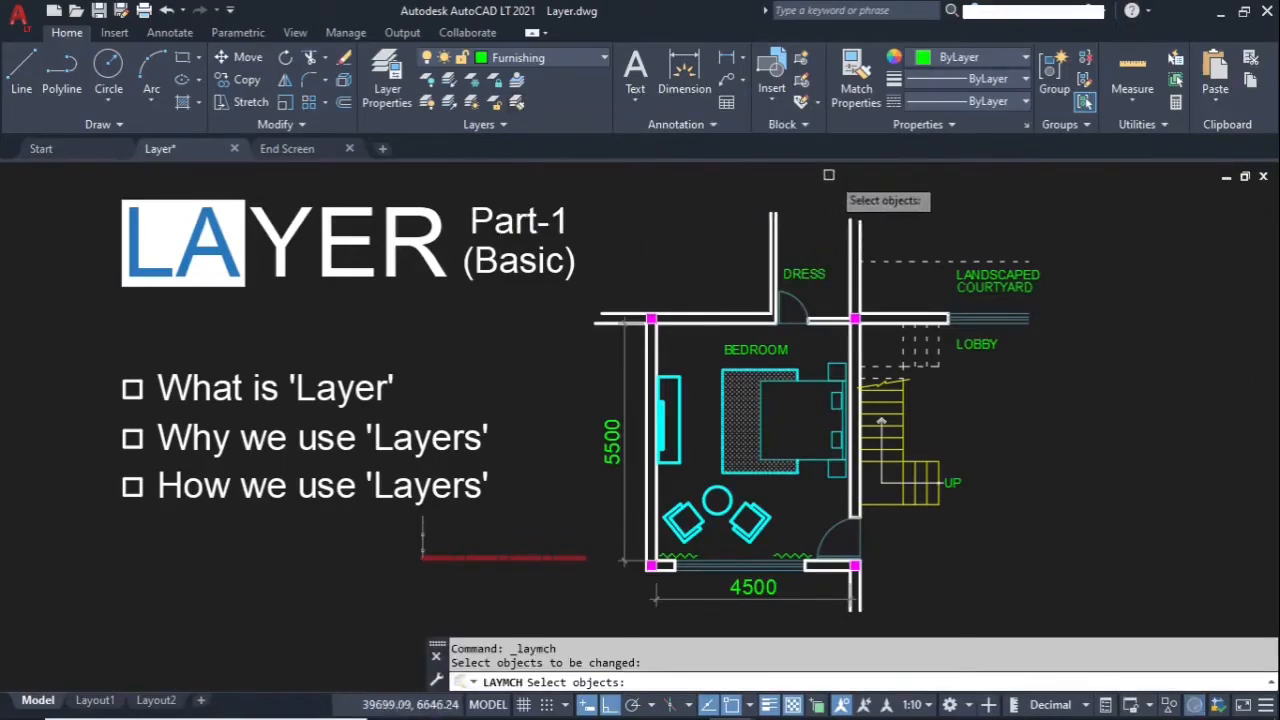
{"action": "scroll", "coordinate": [924, 365], "scroll_direction": "up", "scroll_amount": 5}
{"action": "left_click_drag", "start_coordinate": [1020, 340], "coordinate": [784, 383]}
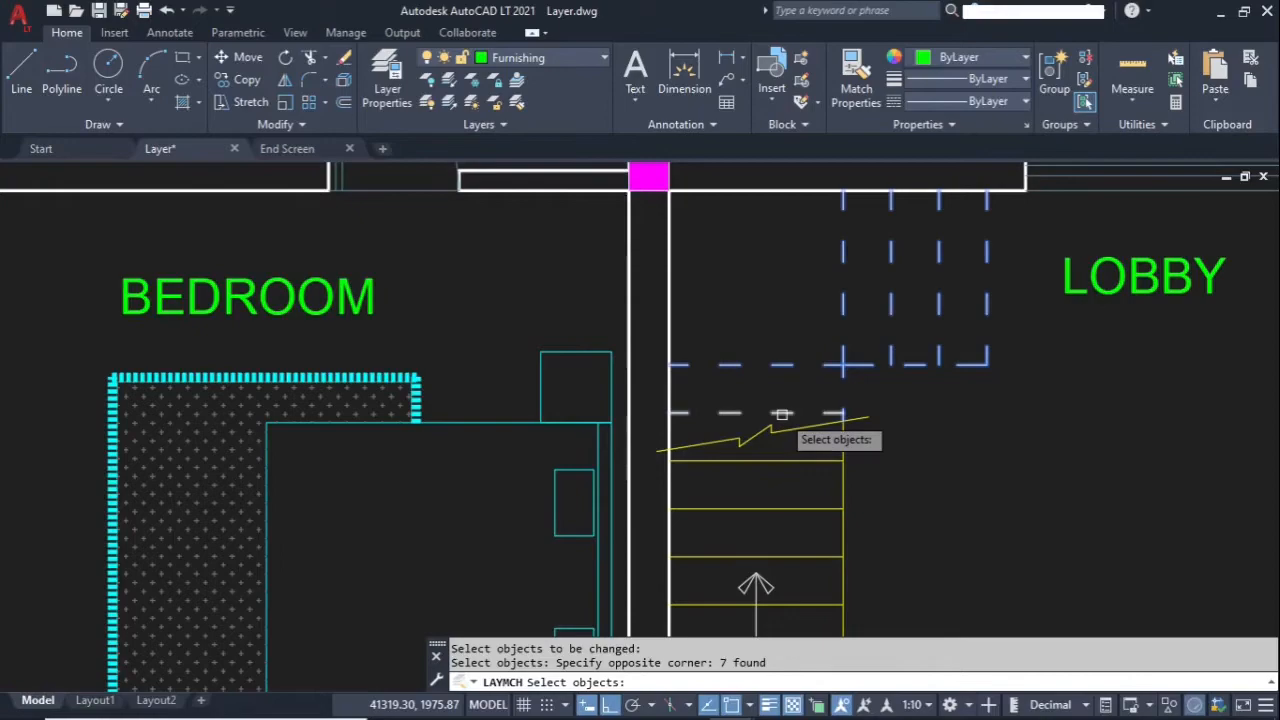
{"action": "left_click", "coordinate": [782, 414]}
{"action": "key", "text": "Return"}
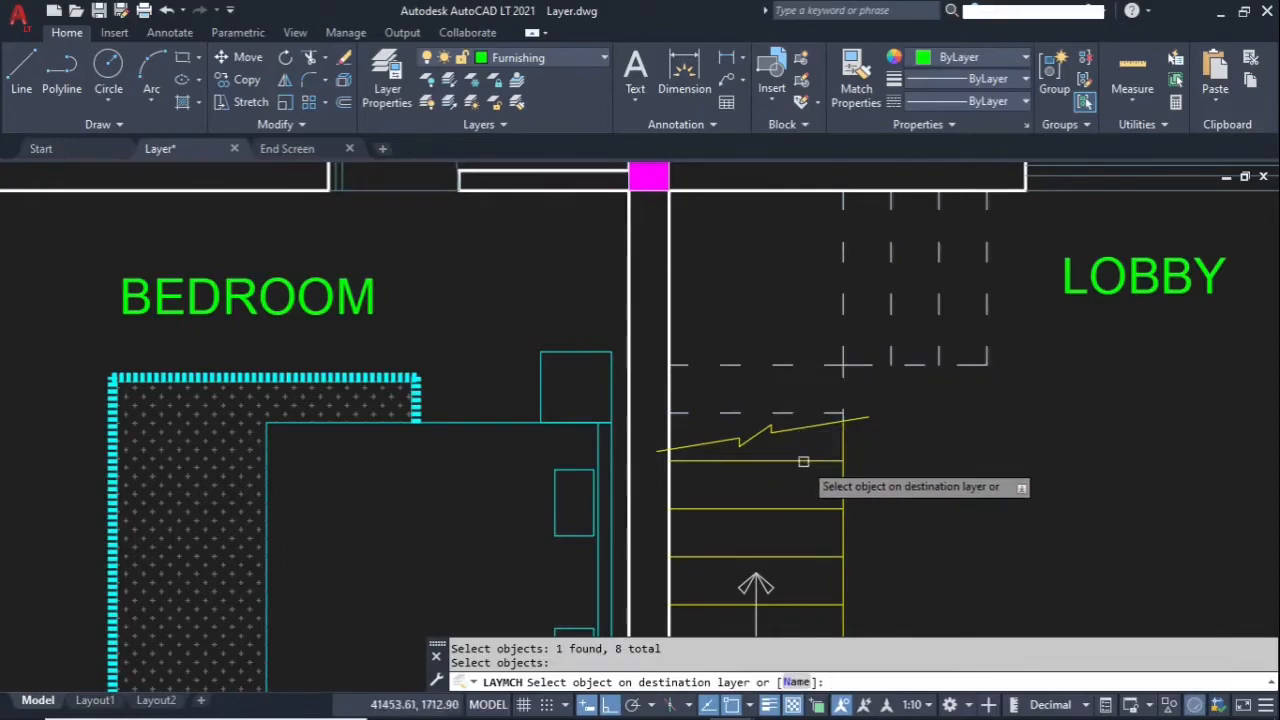
{"action": "left_click", "coordinate": [788, 461]}
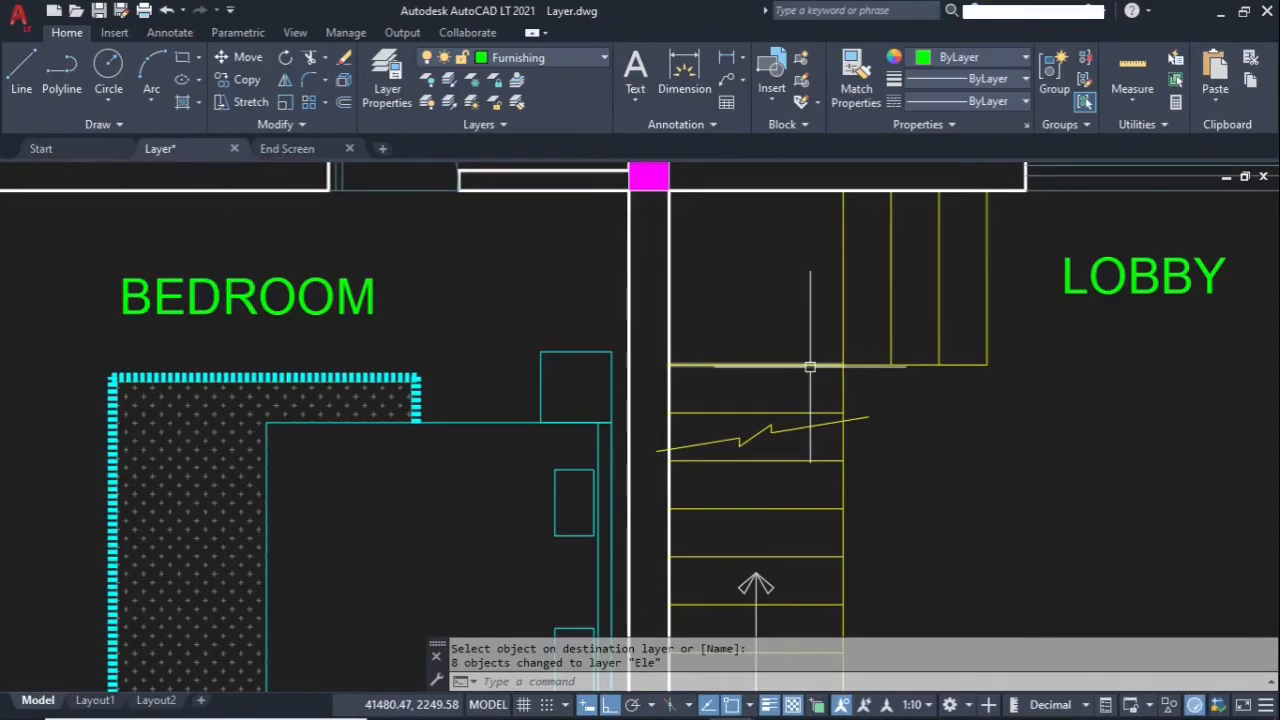
Select the rematched stair lines beside the lobby to check their layer, and clear the selection
{"action": "left_click", "coordinate": [1017, 288]}
{"action": "left_click", "coordinate": [789, 374]}
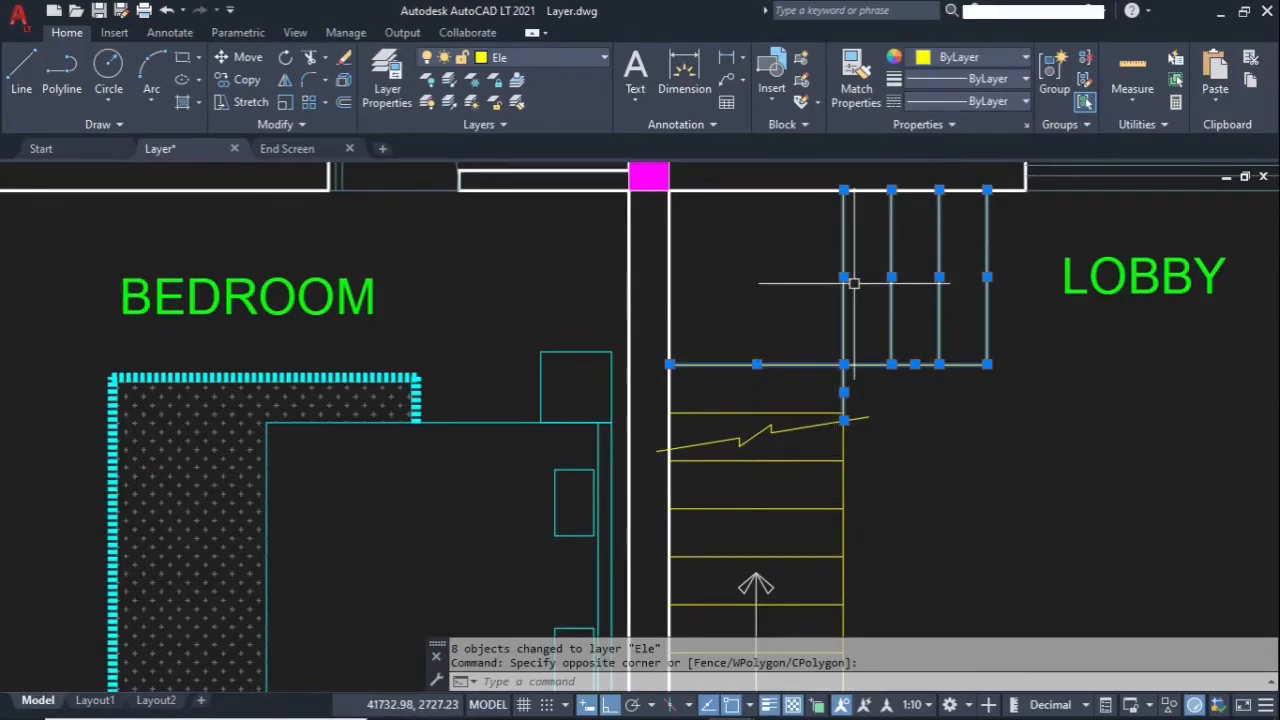
{"action": "middle_click_drag", "start_coordinate": [849, 280], "coordinate": [786, 449]}
{"action": "scroll", "coordinate": [786, 449], "scroll_direction": "down", "scroll_amount": 4}
{"action": "key", "text": "Escape"}
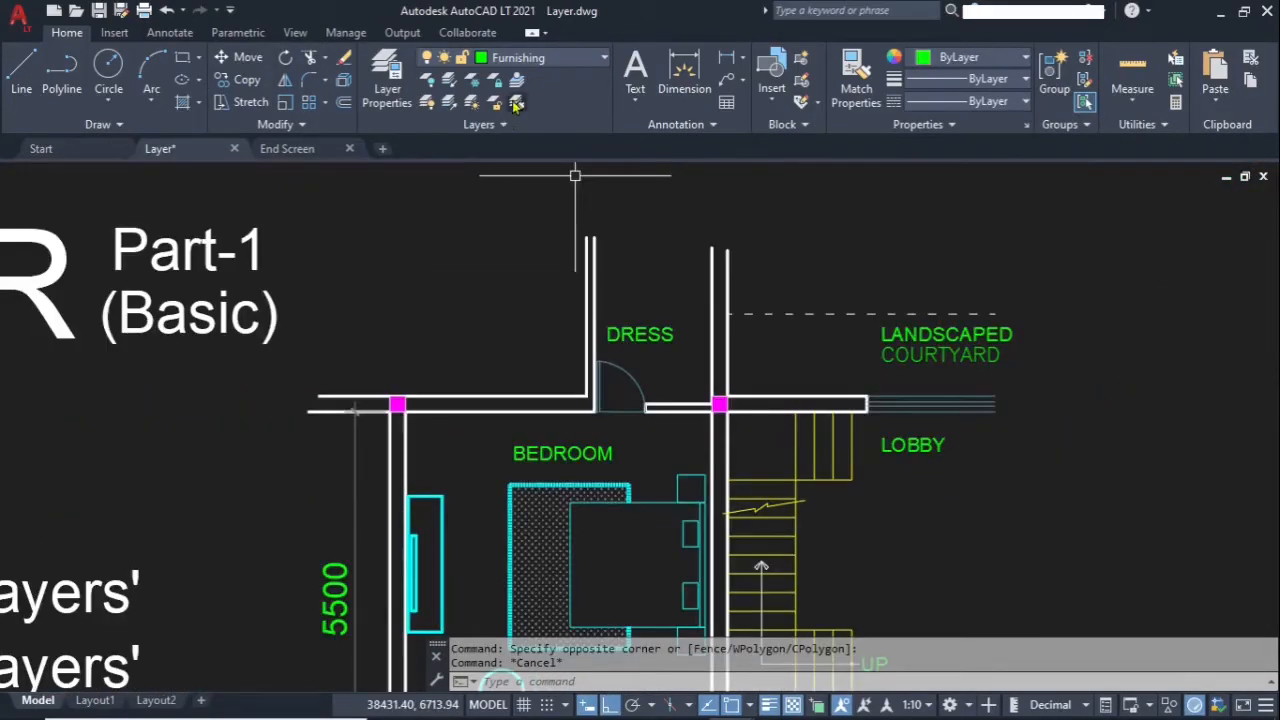
Match the dashed line above the Landscaped Courtyard label to the stair lines' layer and set its linetype to ByLayer
{"action": "left_click", "coordinate": [518, 103]}
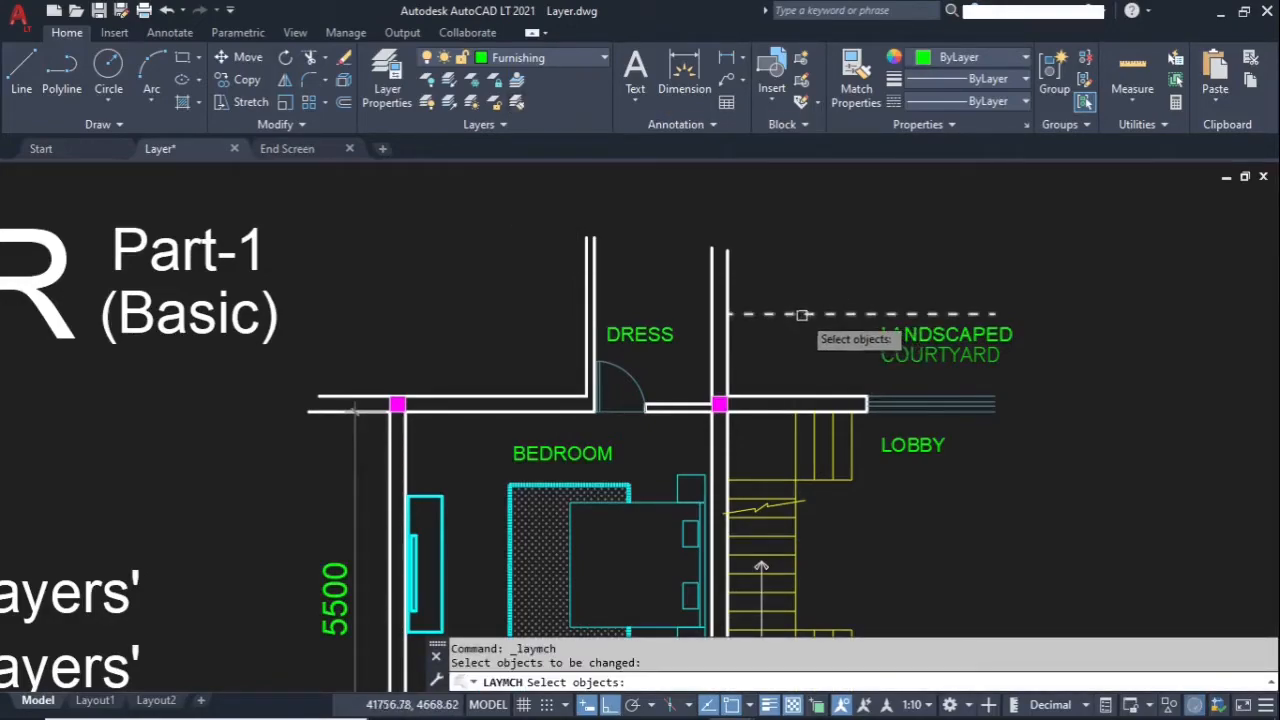
{"action": "left_click", "coordinate": [797, 314]}
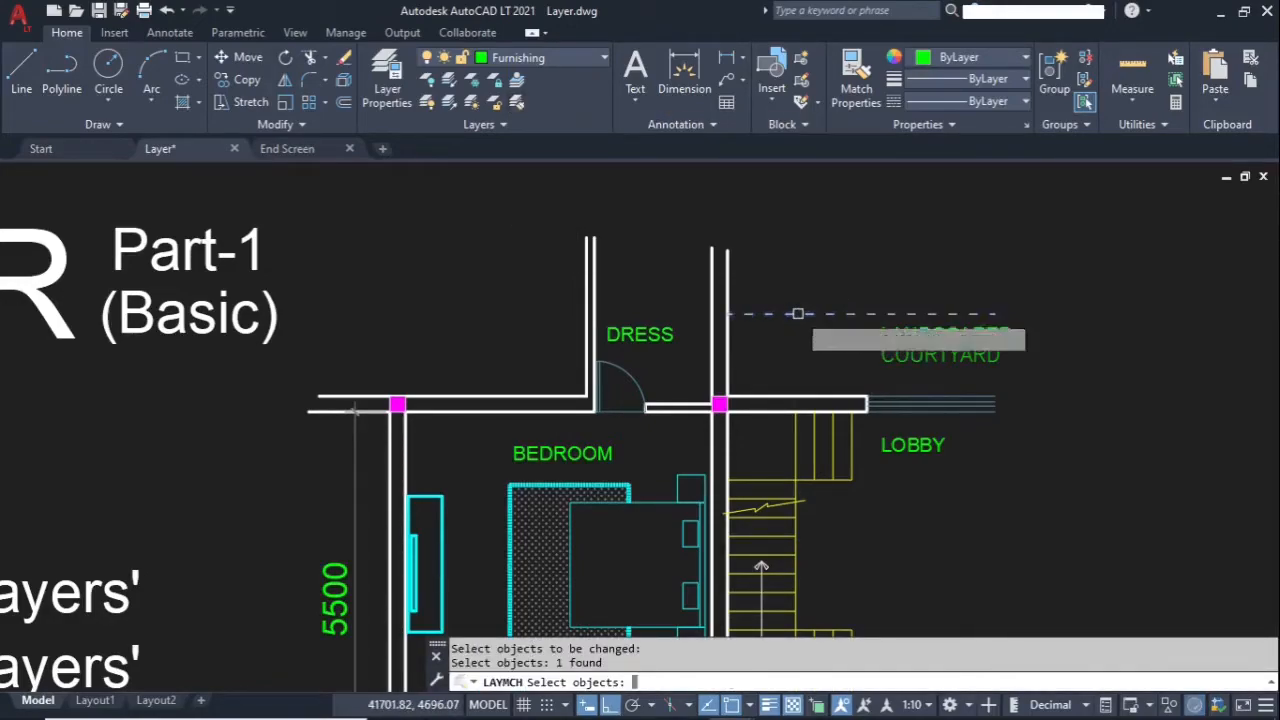
{"action": "key", "text": "Return"}
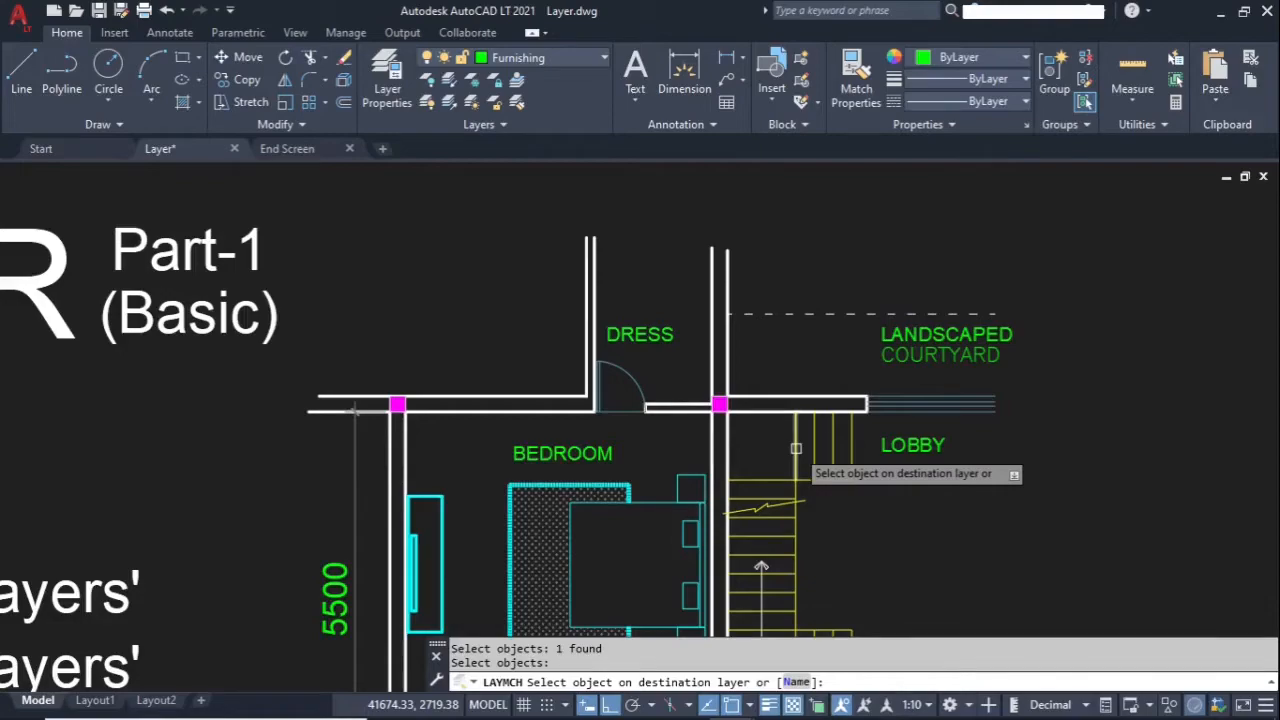
{"action": "left_click", "coordinate": [796, 448]}
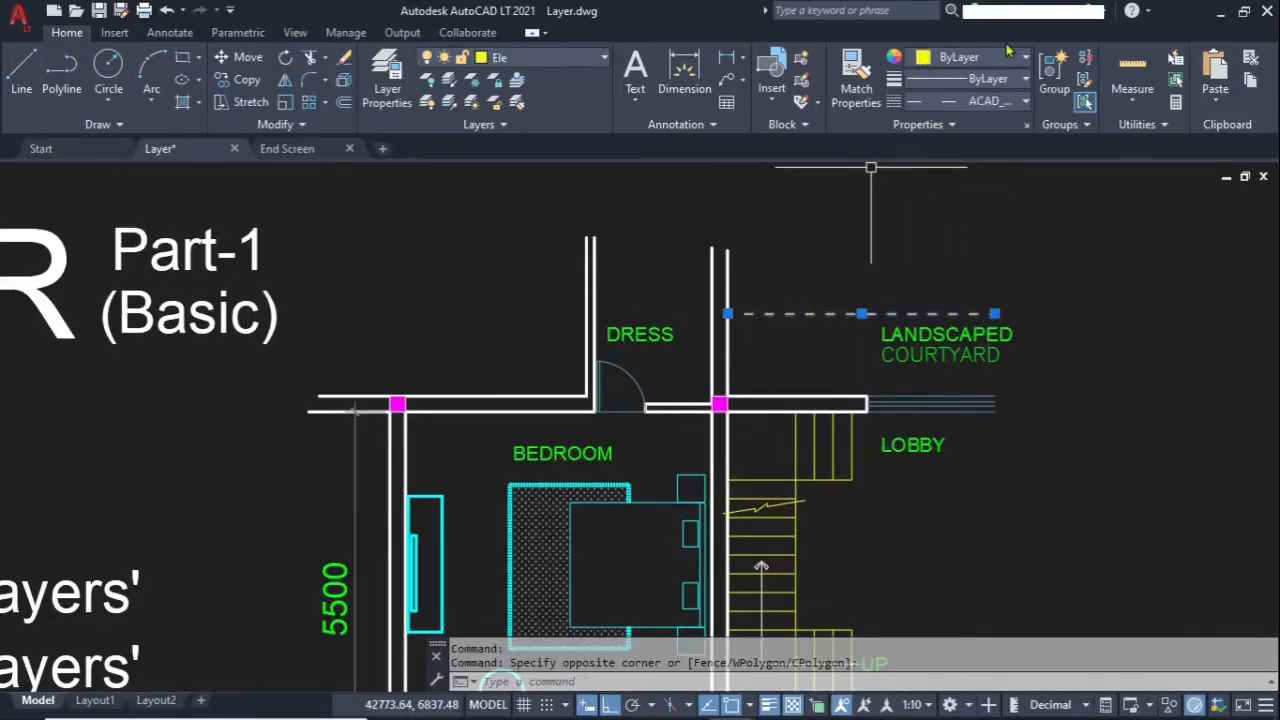
{"action": "left_click", "coordinate": [999, 104]}
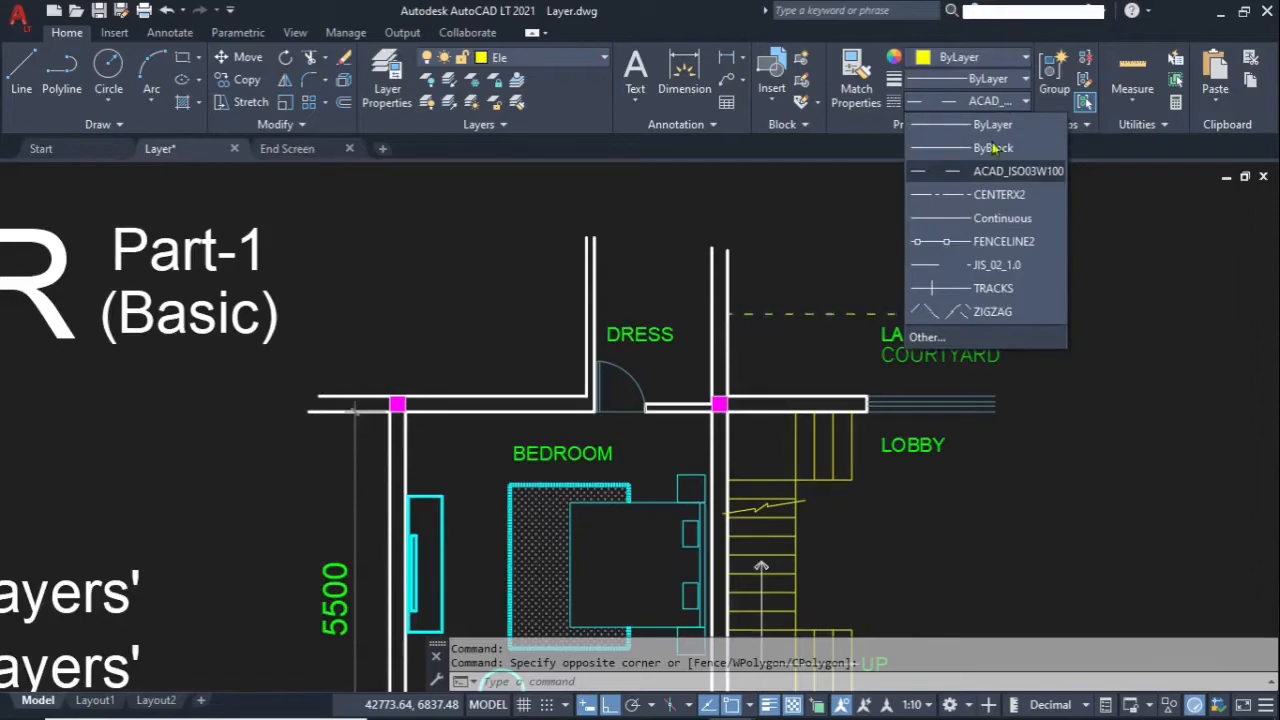
{"action": "left_click", "coordinate": [992, 124]}
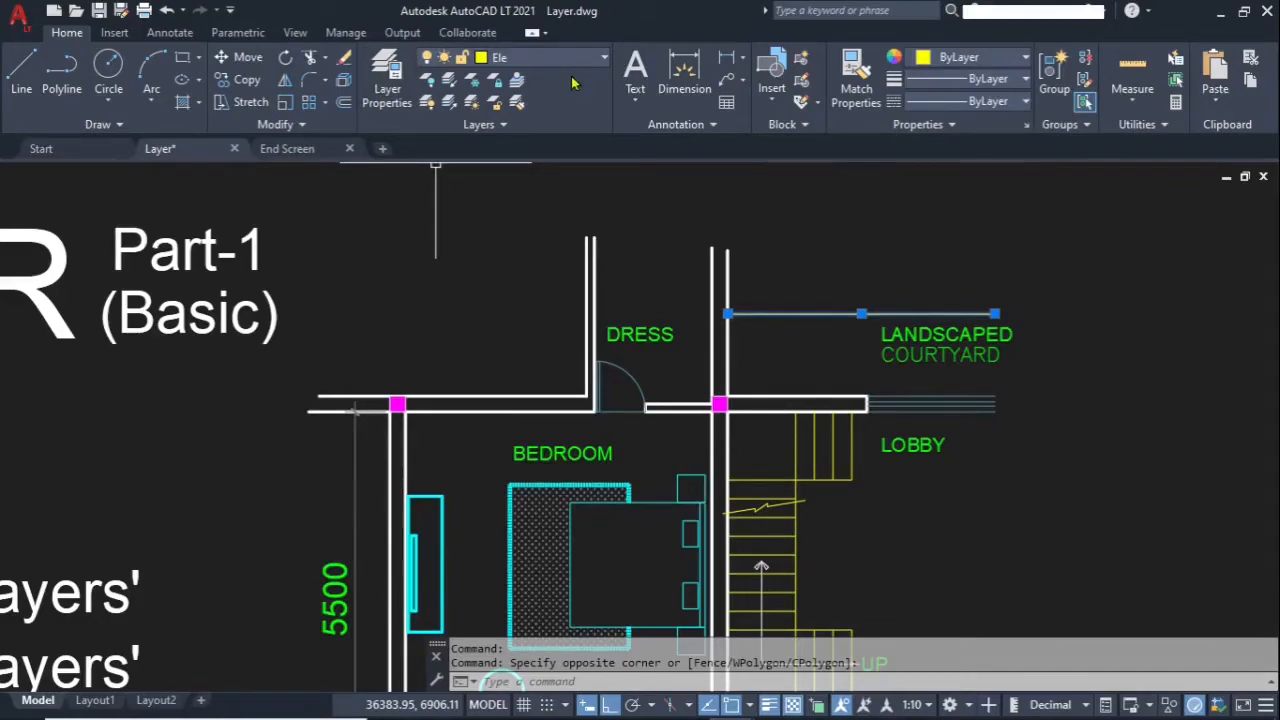
{"action": "key", "text": "Escape"}
Move the window lines between the Landscaped Courtyard and the Lobby to the Ele layer
{"action": "left_click", "coordinate": [1015, 380]}
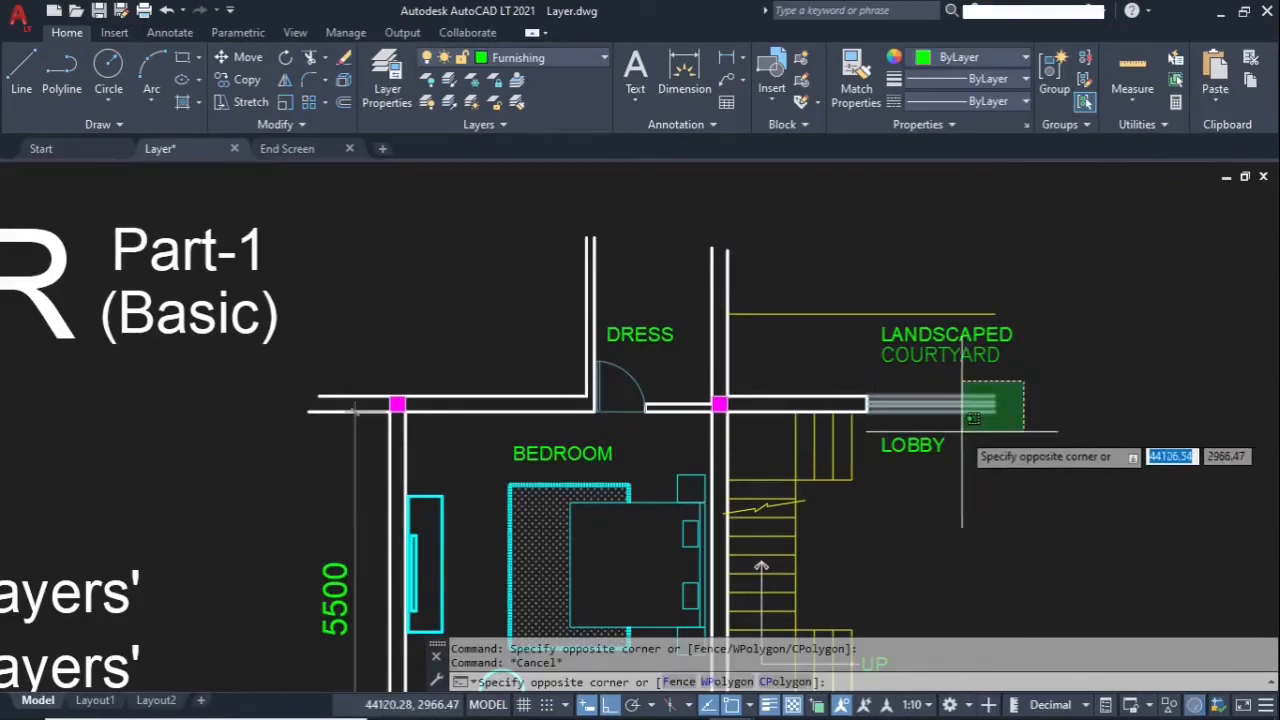
{"action": "left_click", "coordinate": [960, 432]}
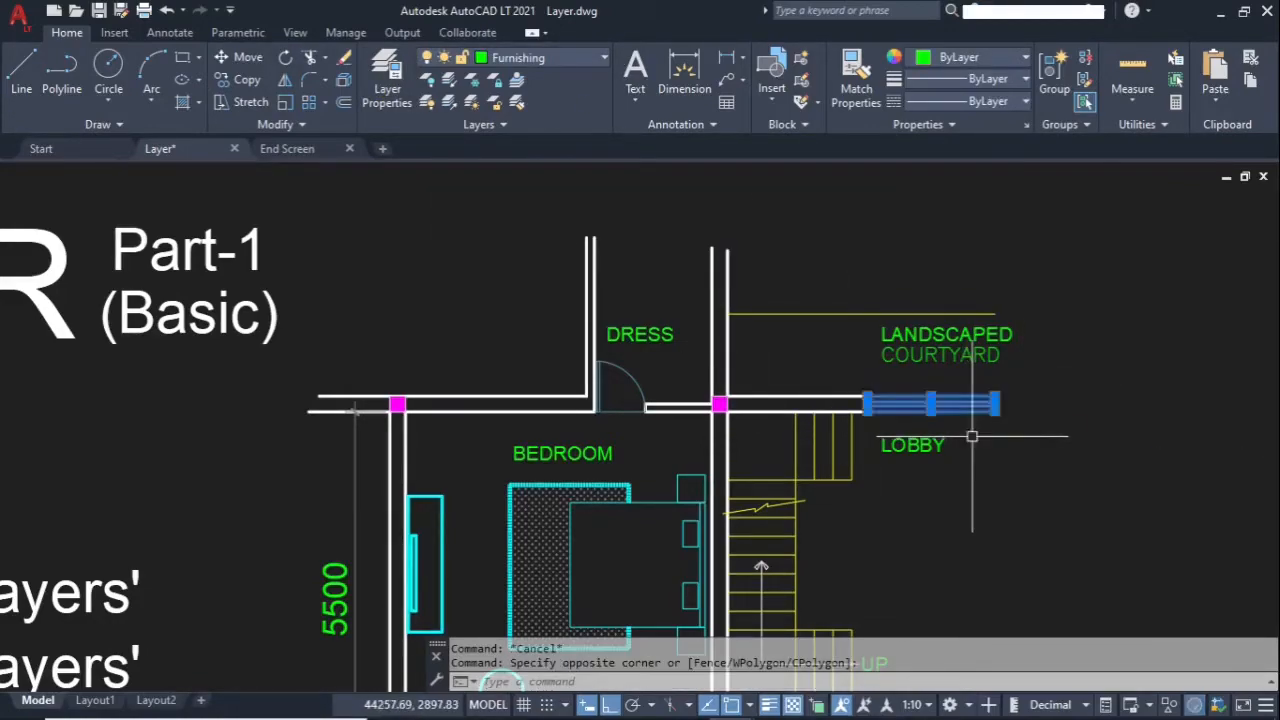
{"action": "left_click", "coordinate": [519, 59]}
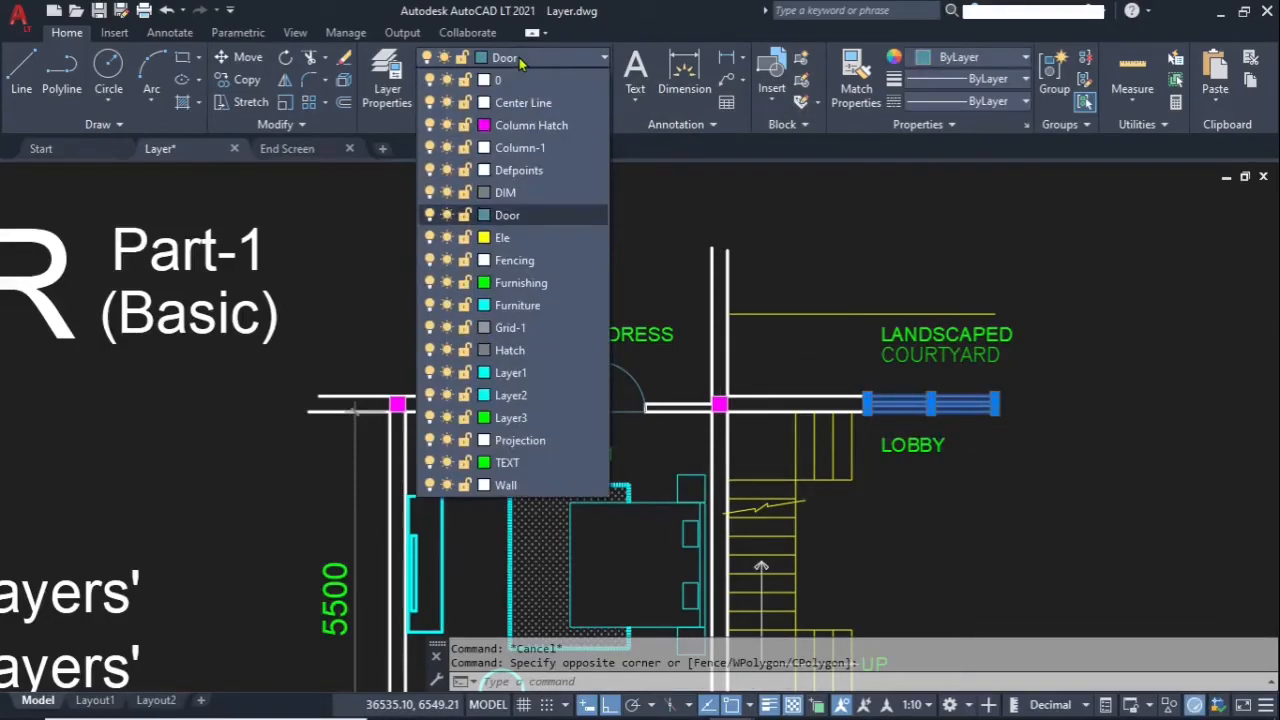
{"action": "left_click", "coordinate": [527, 239]}
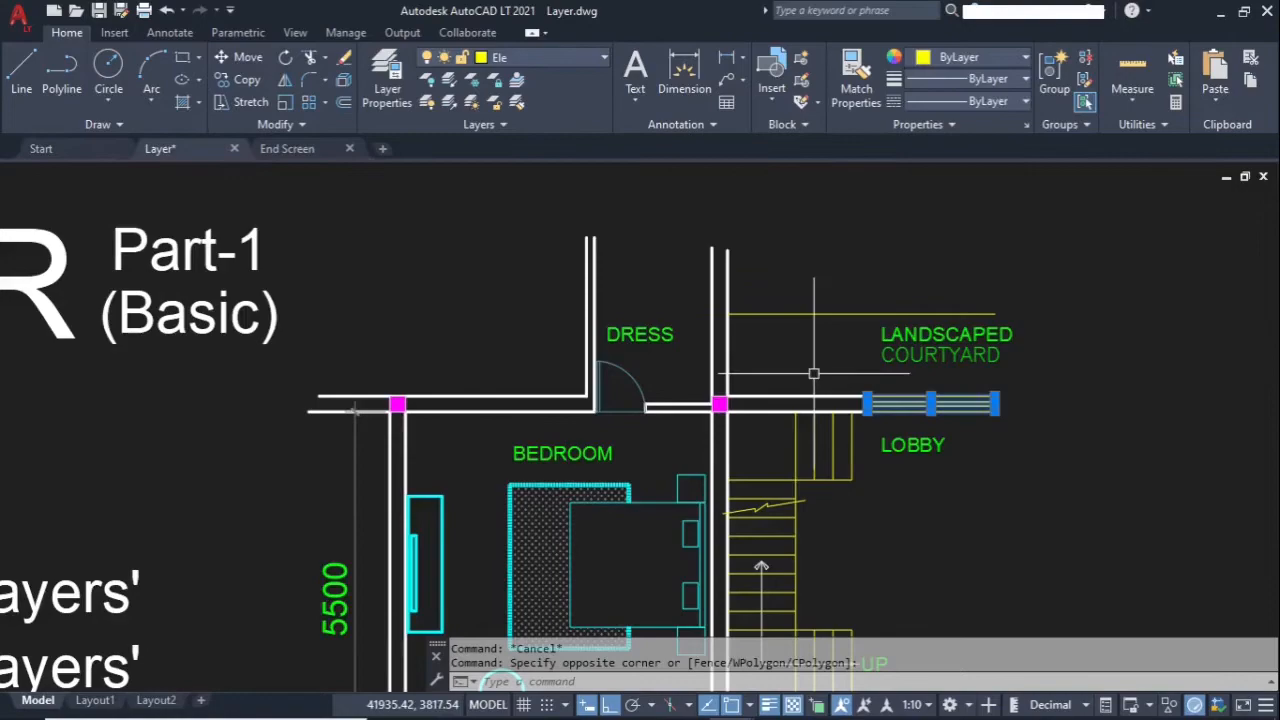
Clear the selection and make the layer of the wall line above the bedroom current
{"action": "key", "text": "Escape"}
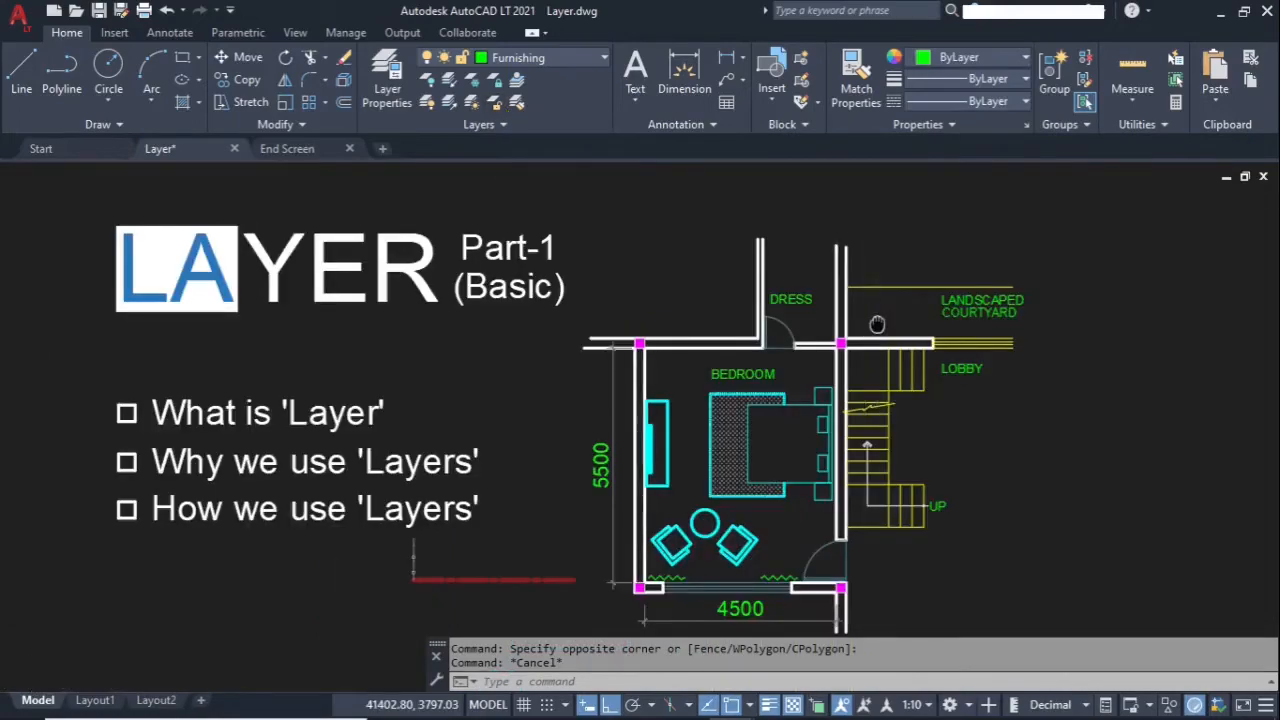
{"action": "middle_click_drag", "start_coordinate": [877, 326], "coordinate": [846, 309]}
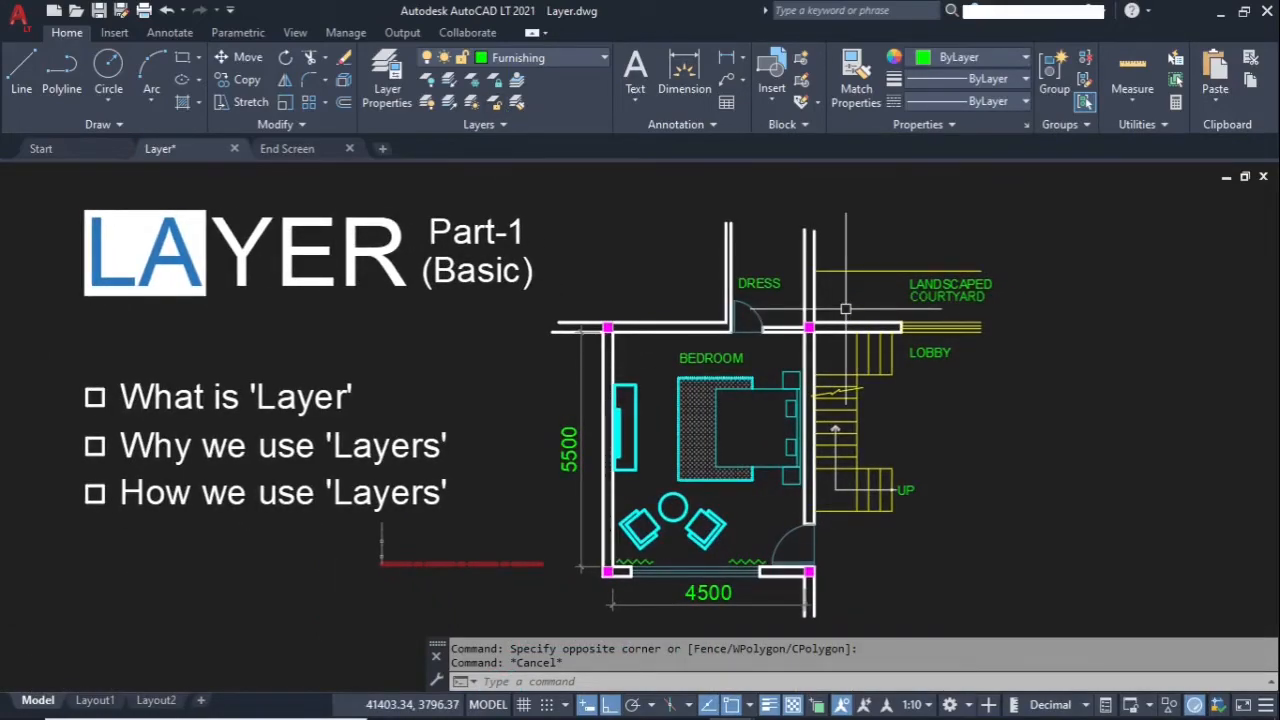
{"action": "middle_click_drag", "start_coordinate": [846, 309], "coordinate": [841, 304]}
{"action": "key", "text": "Escape"}
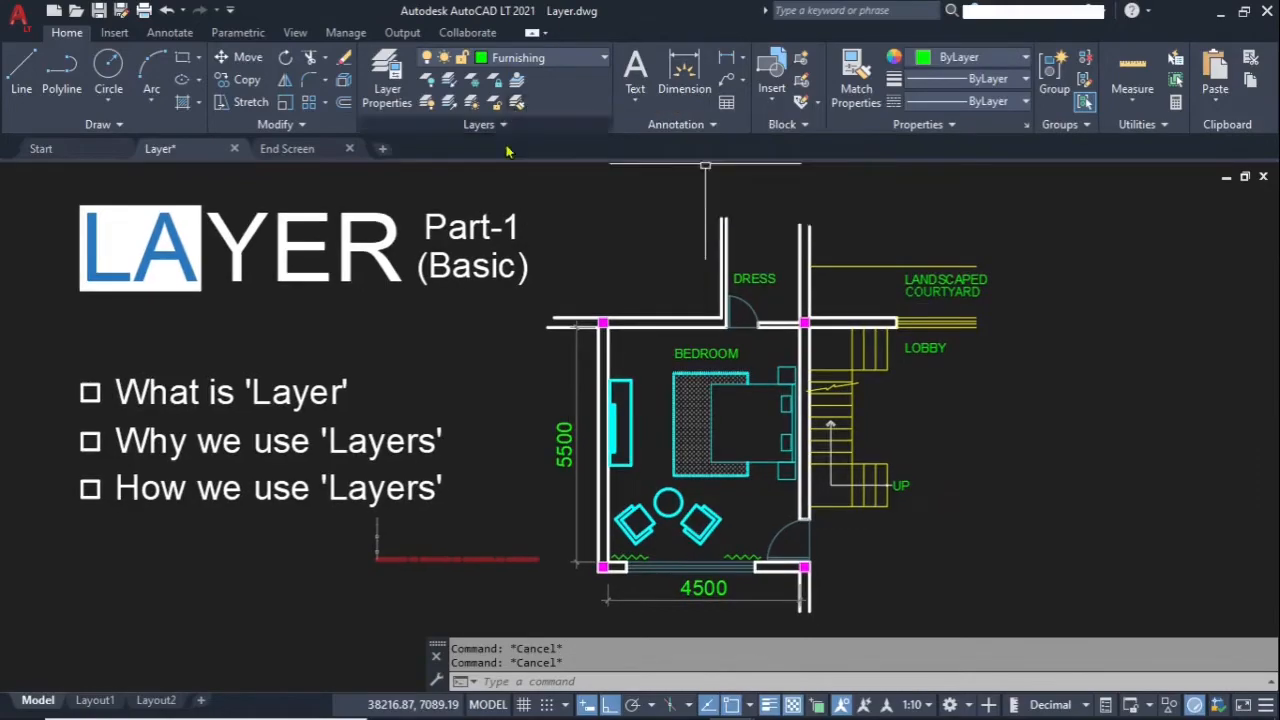
{"action": "left_click", "coordinate": [516, 82]}
{"action": "left_click", "coordinate": [652, 316]}
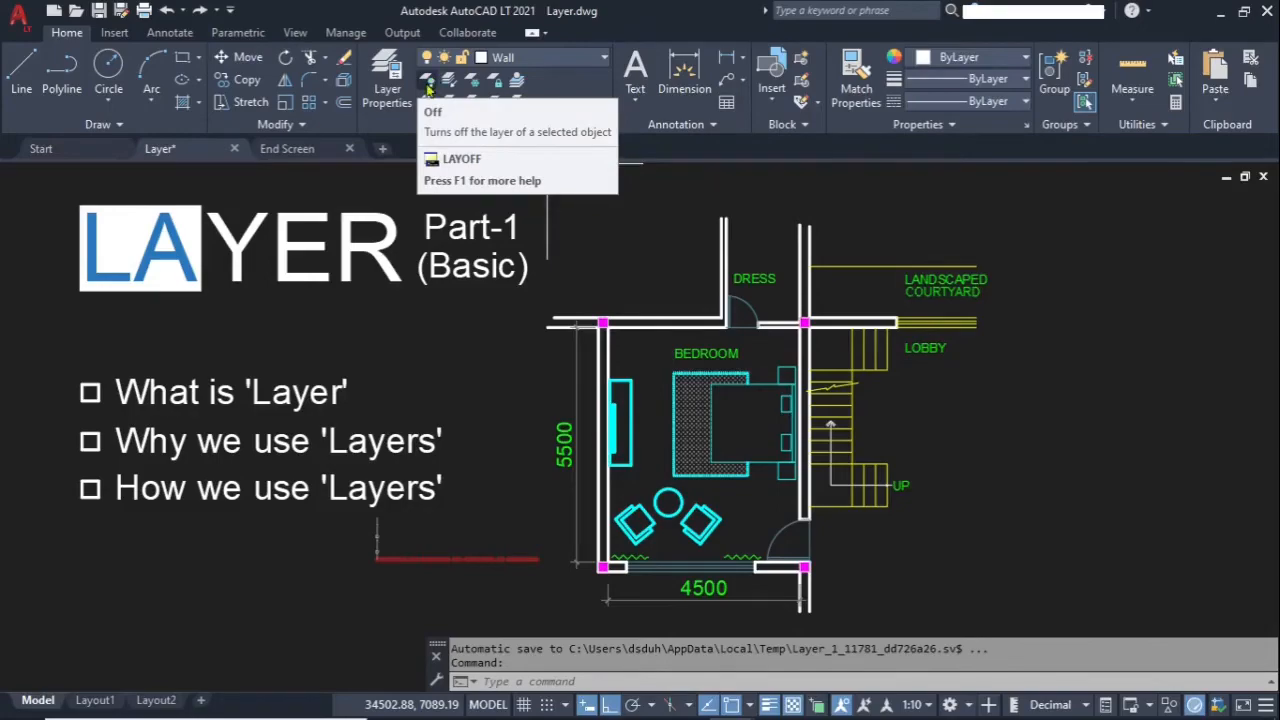
Turn off the layers of the walls, stairs, room labels and doors by picking their objects, and turn all layers back on
{"action": "left_click", "coordinate": [428, 84]}
{"action": "left_click", "coordinate": [640, 323]}
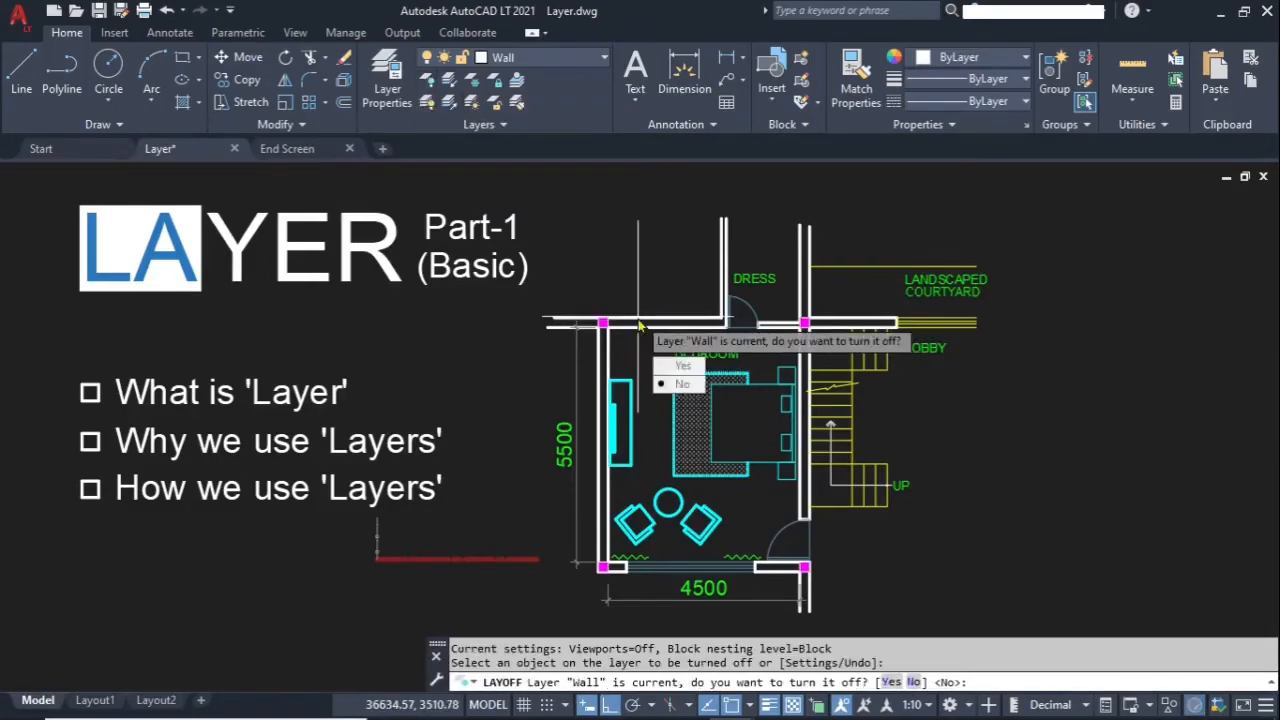
{"action": "left_click", "coordinate": [683, 366]}
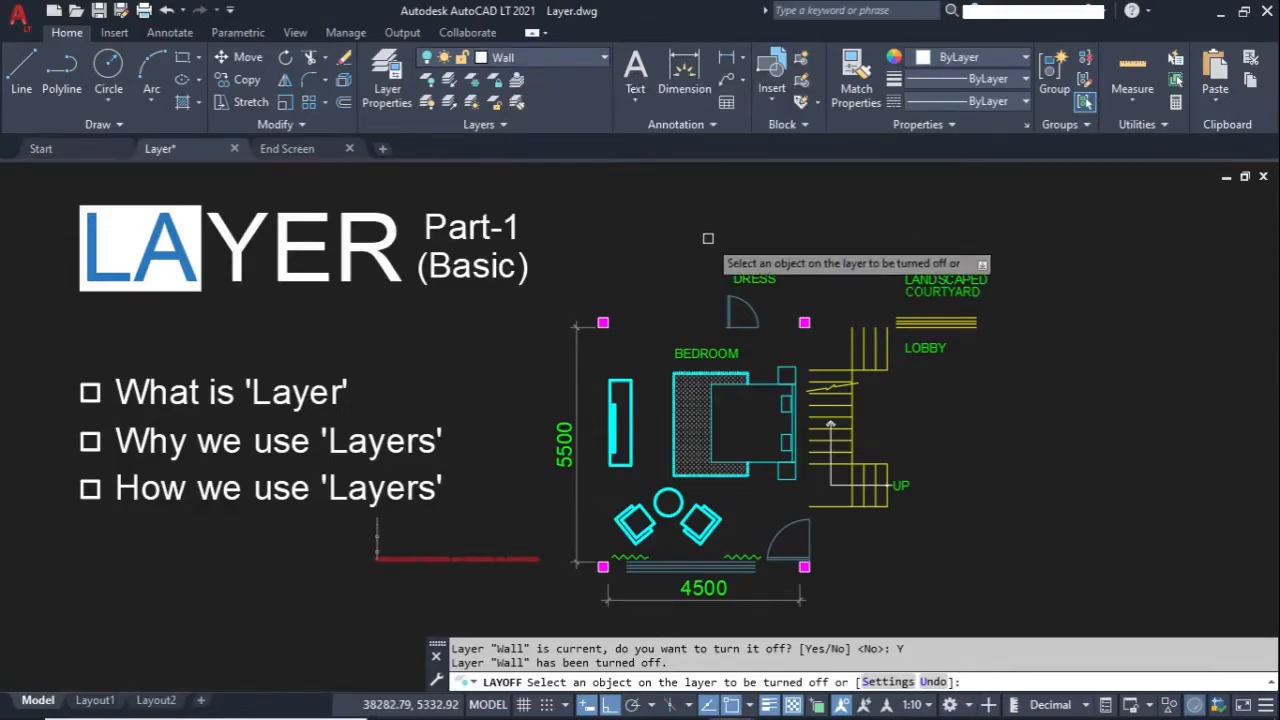
{"action": "left_click", "coordinate": [840, 267]}
{"action": "left_click", "coordinate": [930, 279]}
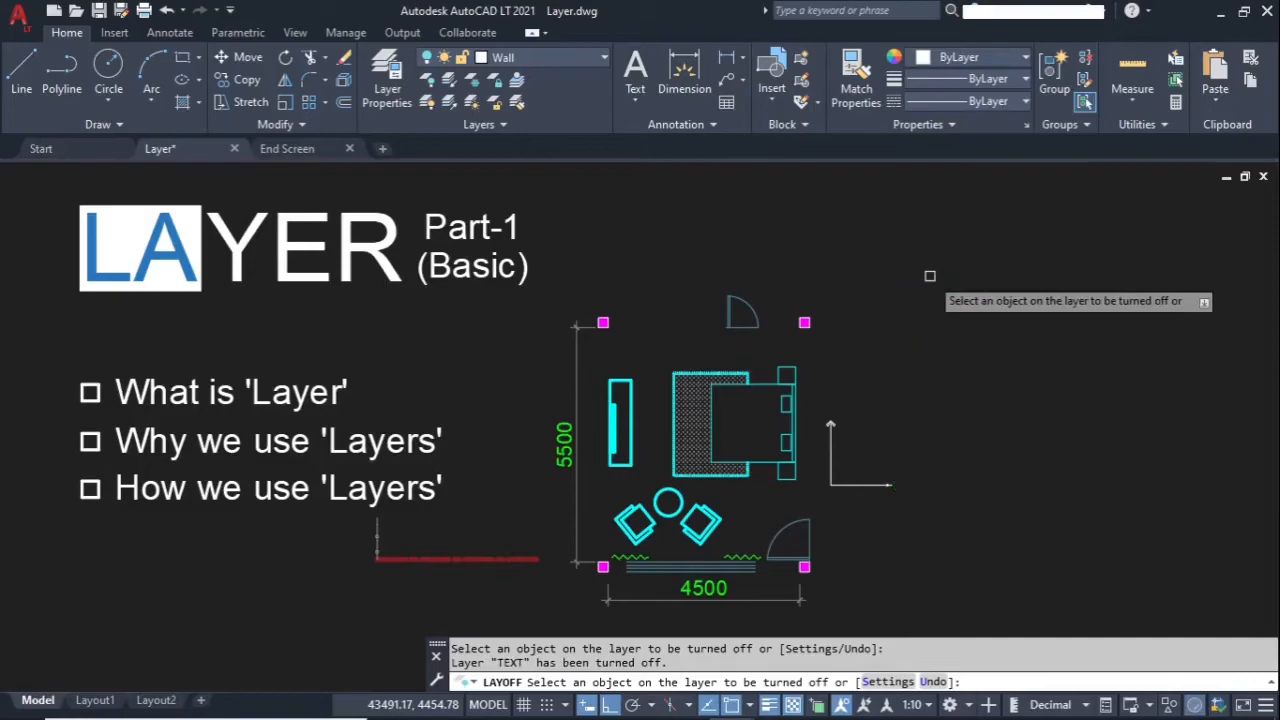
{"action": "left_click", "coordinate": [749, 328]}
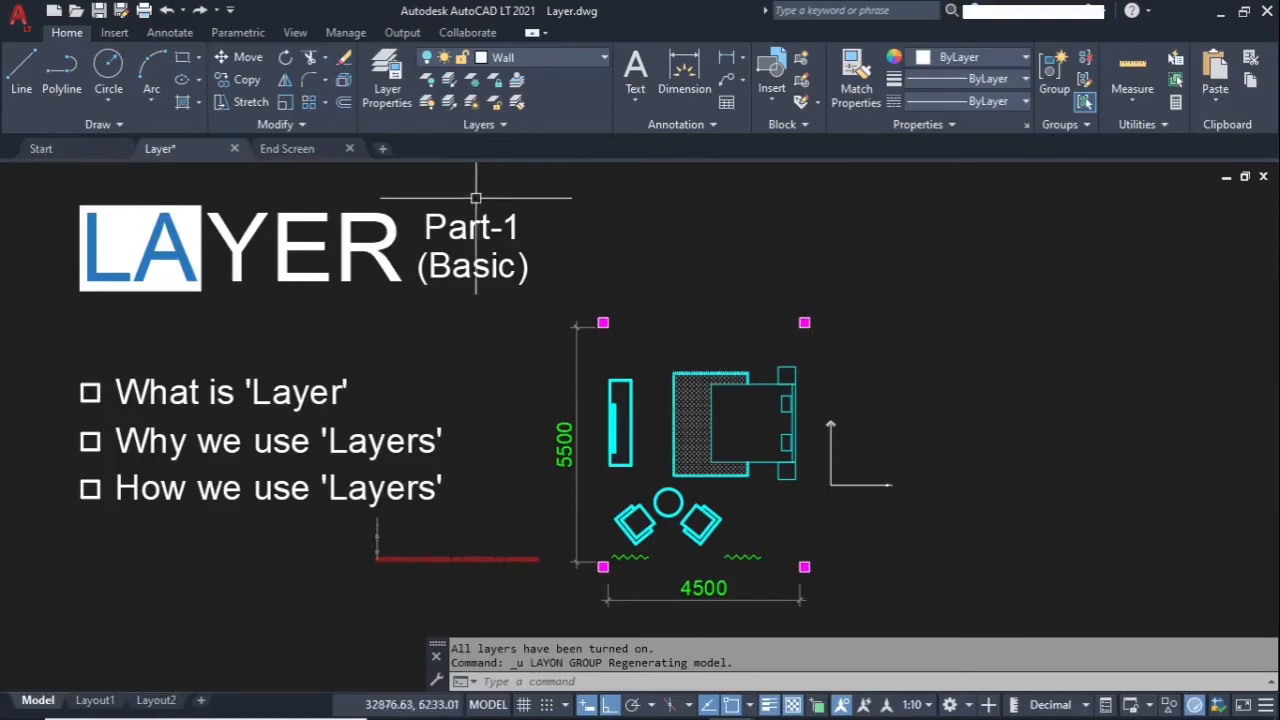
{"action": "left_click", "coordinate": [430, 108]}
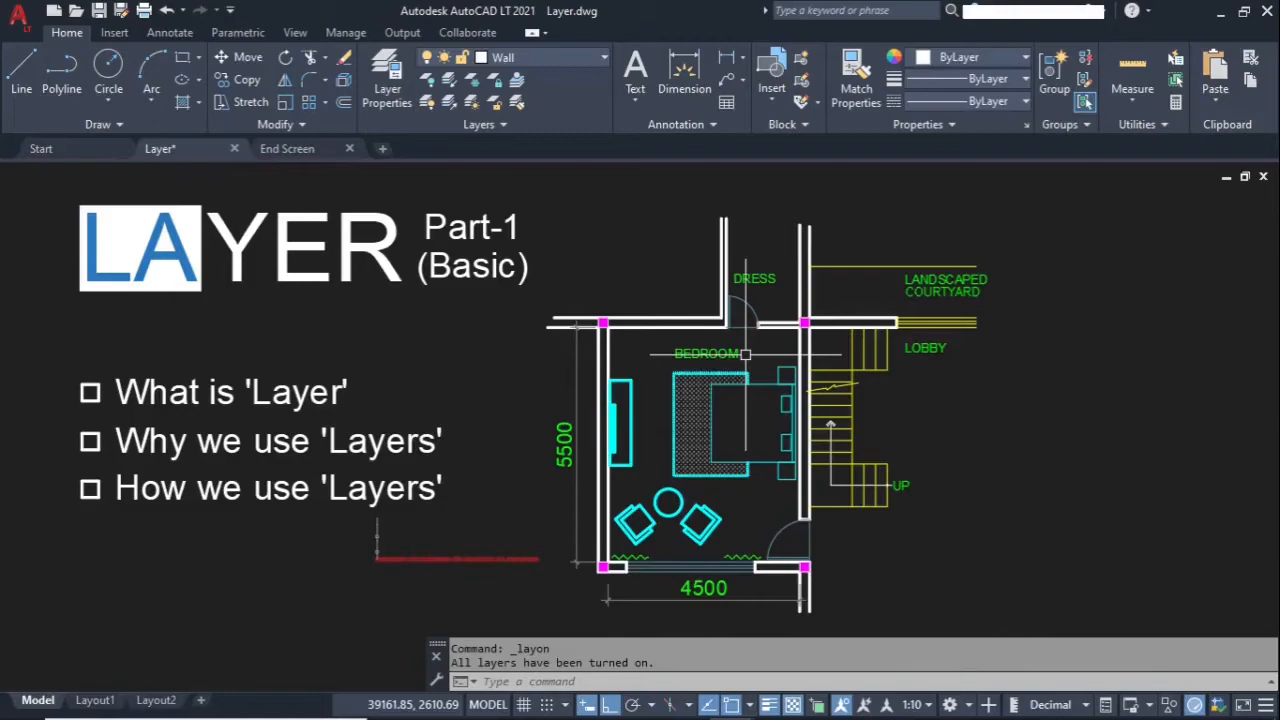
Isolate the Wall layer by picking a wall line, and restore the hidden layers with Unisolate
{"action": "left_click", "coordinate": [451, 84]}
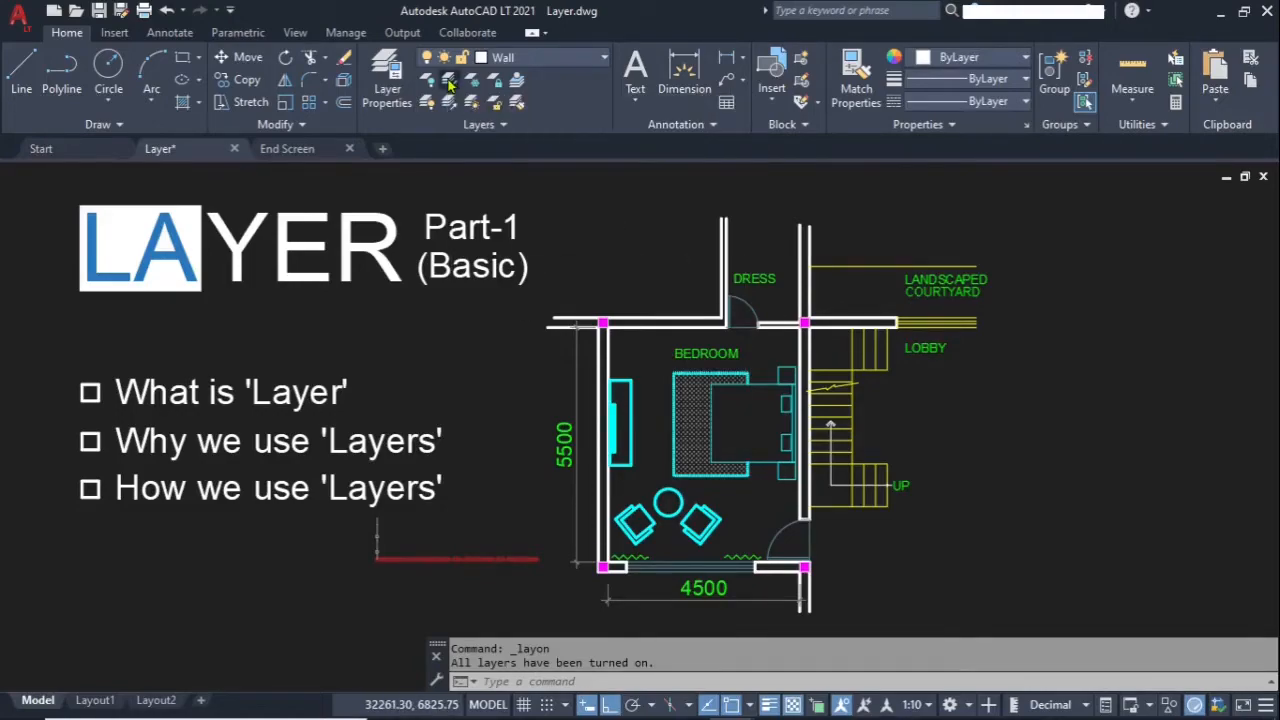
{"action": "left_click", "coordinate": [657, 316]}
{"action": "key", "text": "Return"}
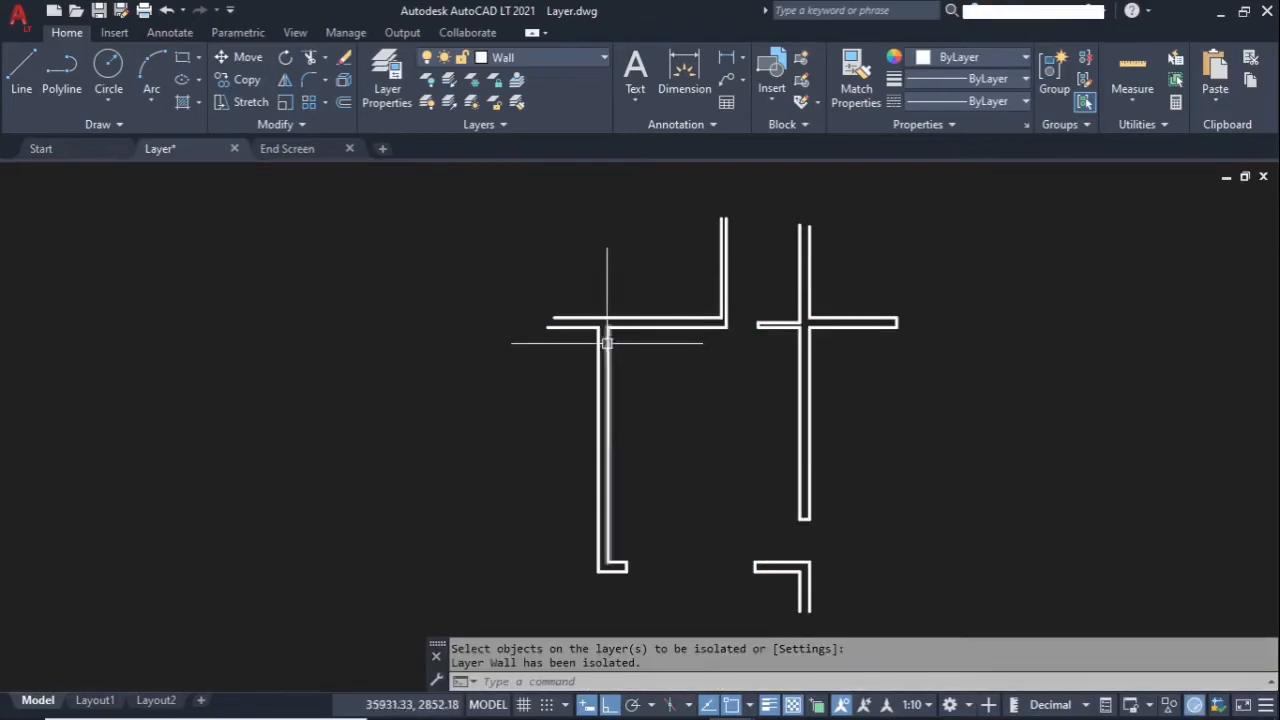
{"action": "left_click", "coordinate": [448, 103]}
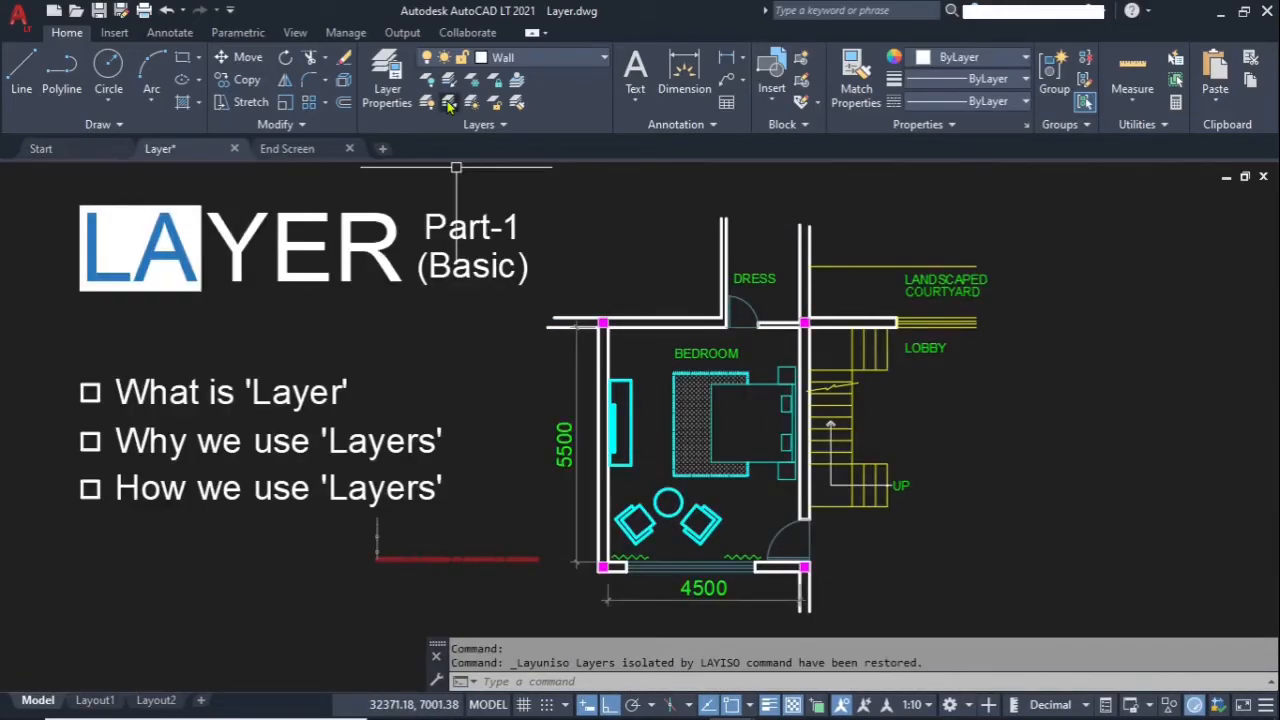
Isolate the layers of the walls, stairs, text labels and bottom window together, and unisolate them
{"action": "left_click", "coordinate": [449, 80]}
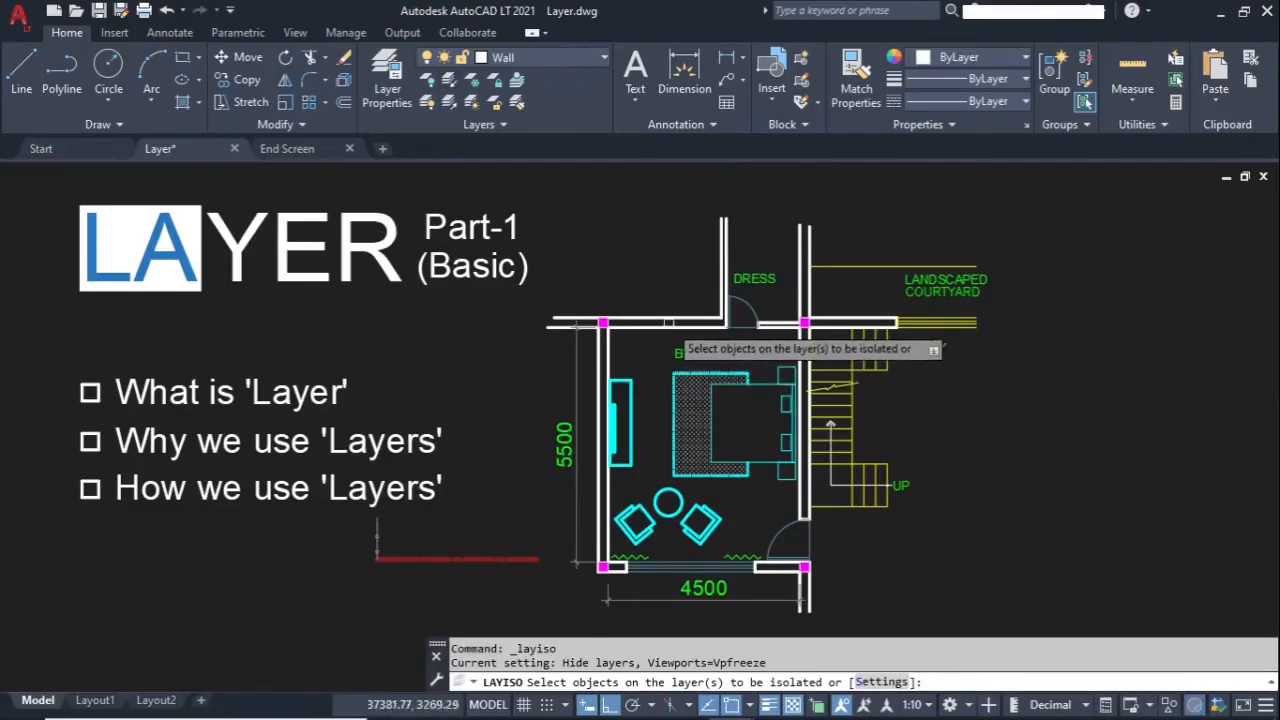
{"action": "left_click", "coordinate": [620, 322]}
{"action": "left_click", "coordinate": [849, 352]}
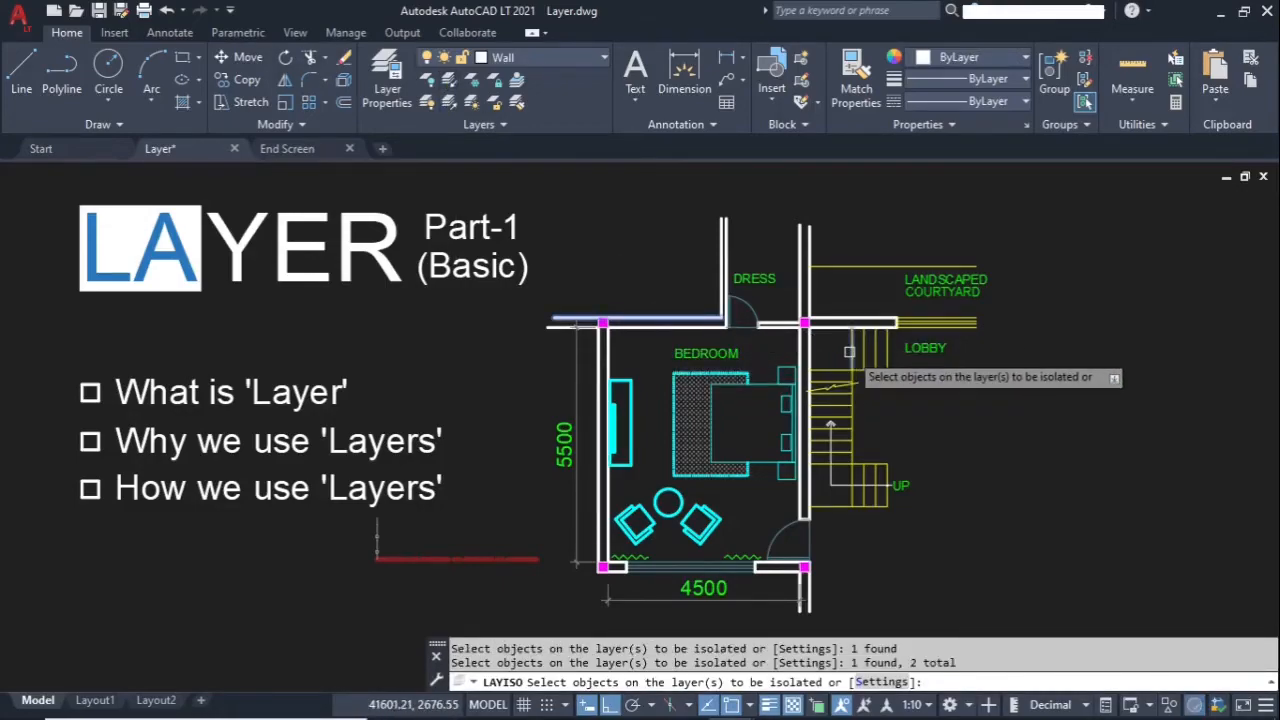
{"action": "left_click", "coordinate": [913, 290]}
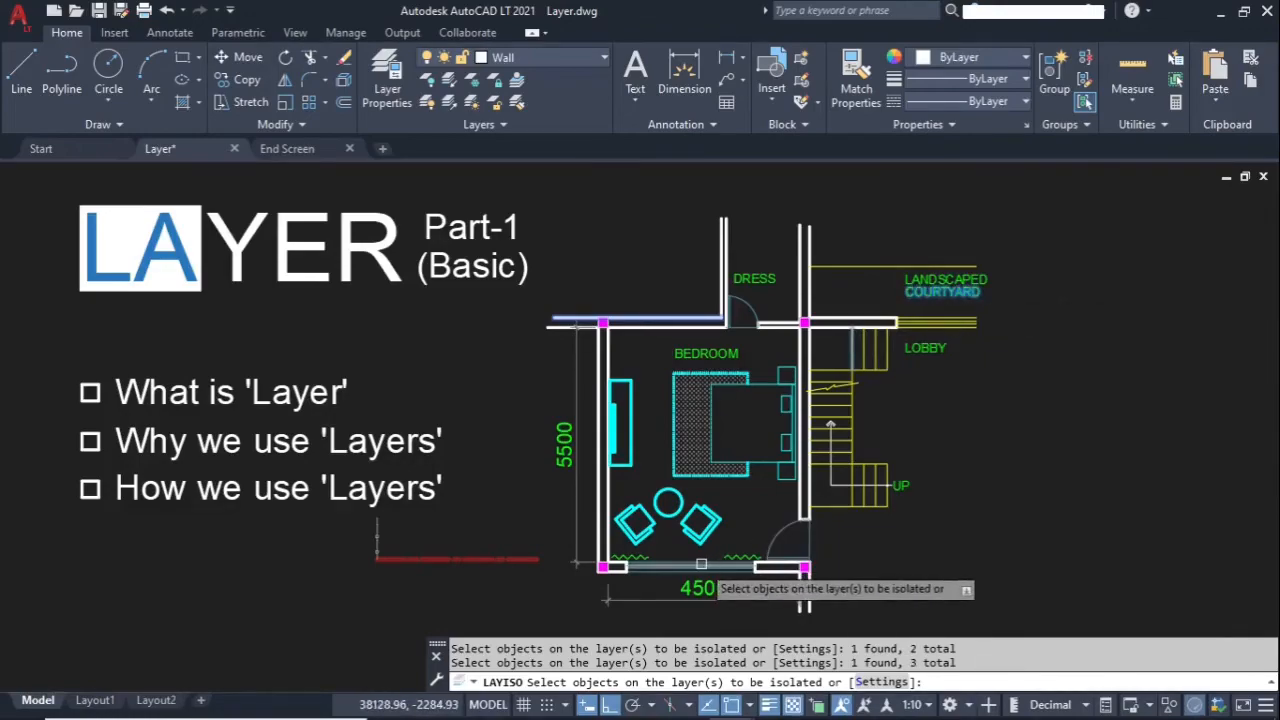
{"action": "left_click", "coordinate": [780, 399]}
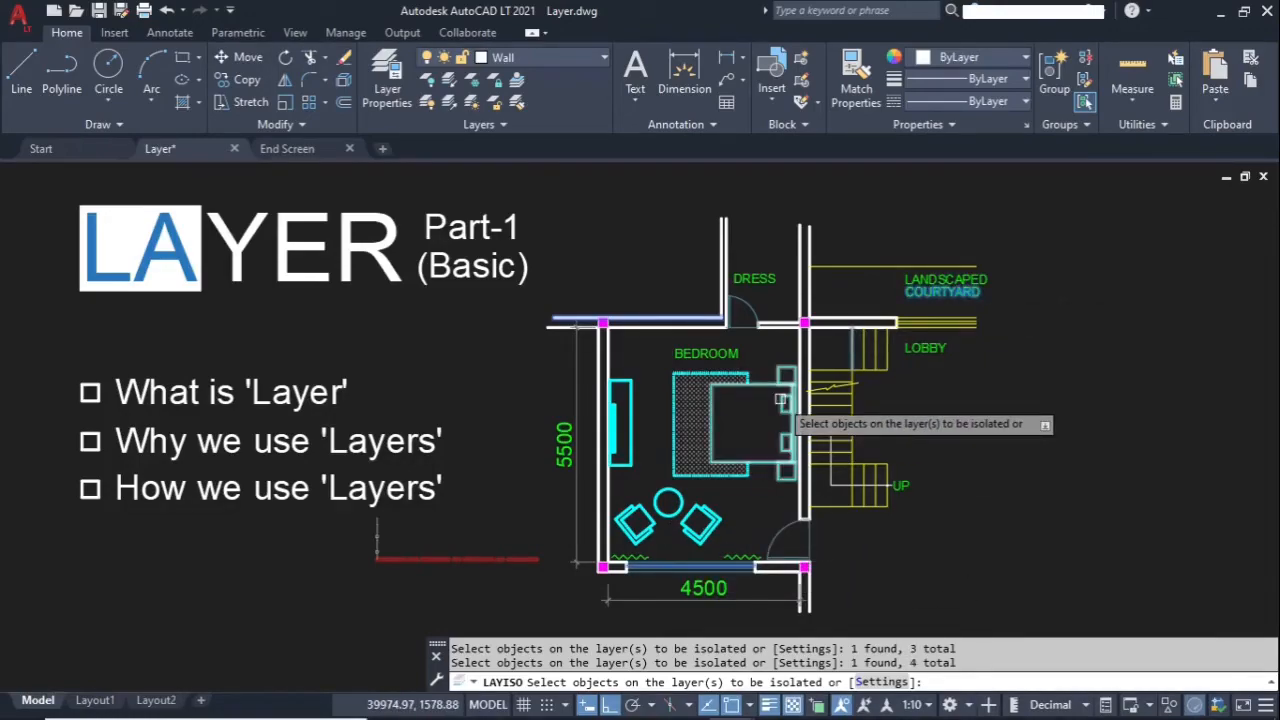
{"action": "key", "text": "Return"}
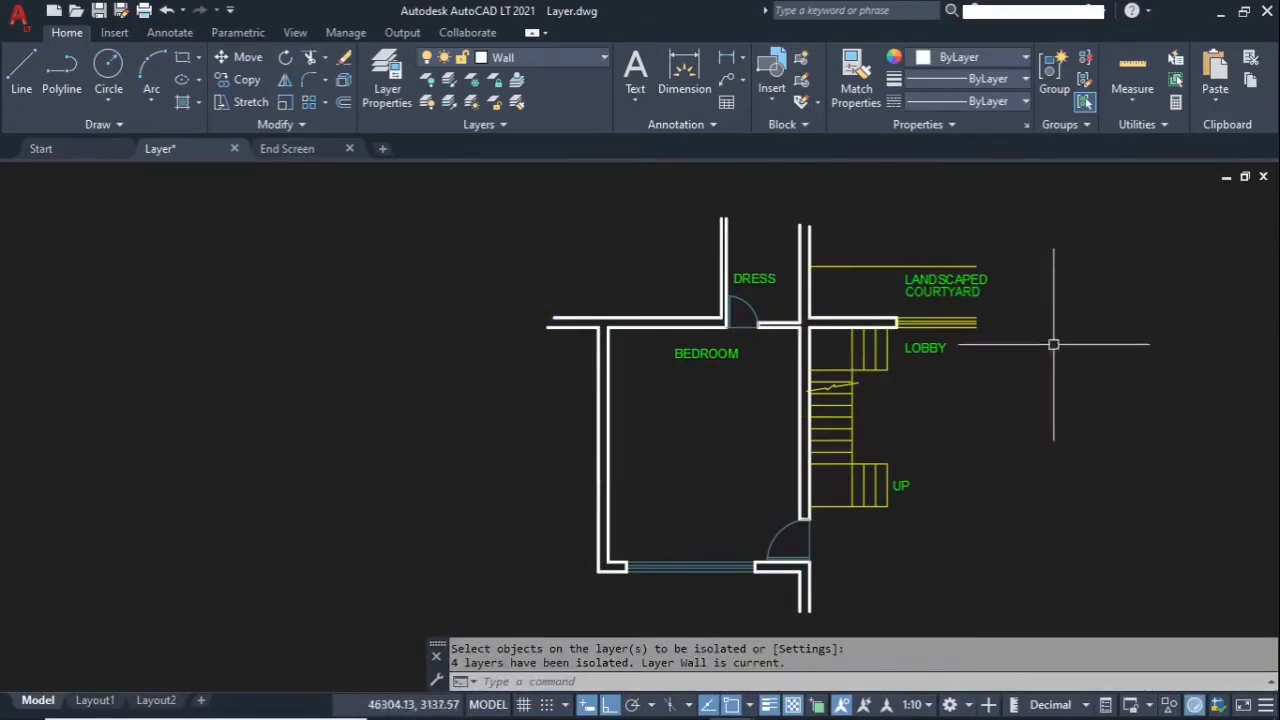
{"action": "left_click", "coordinate": [450, 104]}
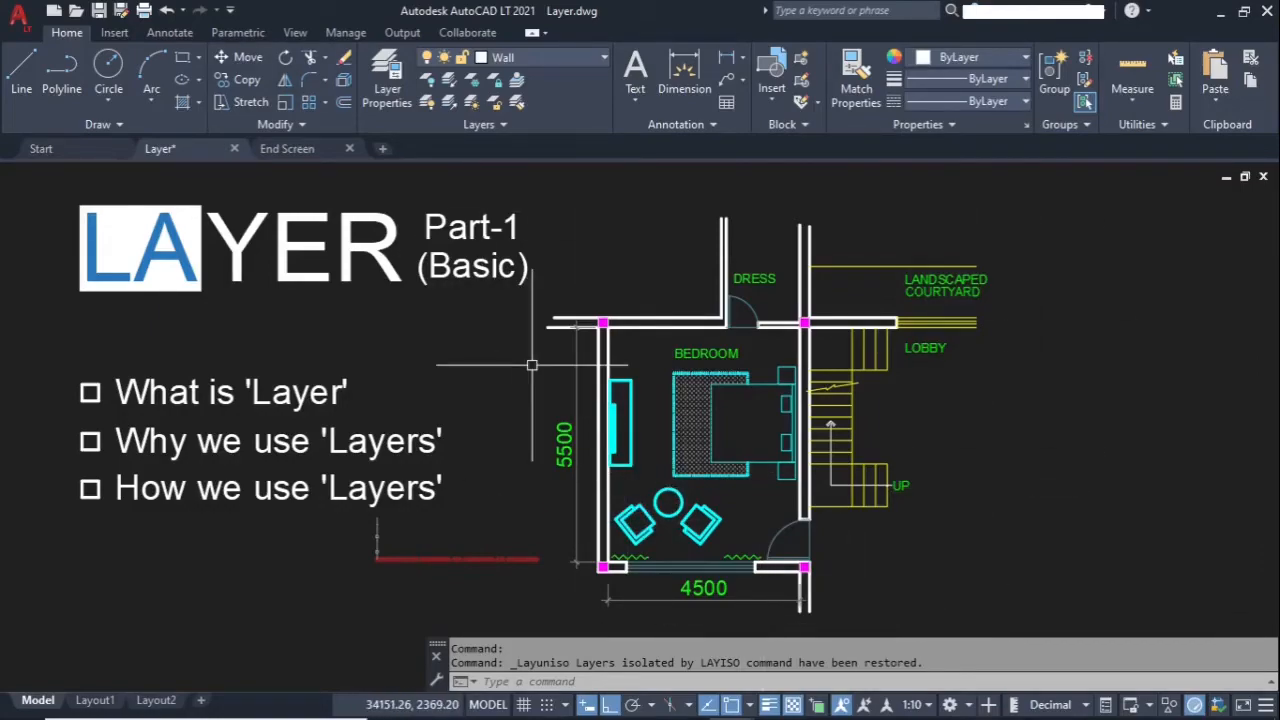
Try to freeze the current Wall layer, freeze the Ele, furniture and TEXT layers, and thaw all layers
{"action": "left_click", "coordinate": [474, 84]}
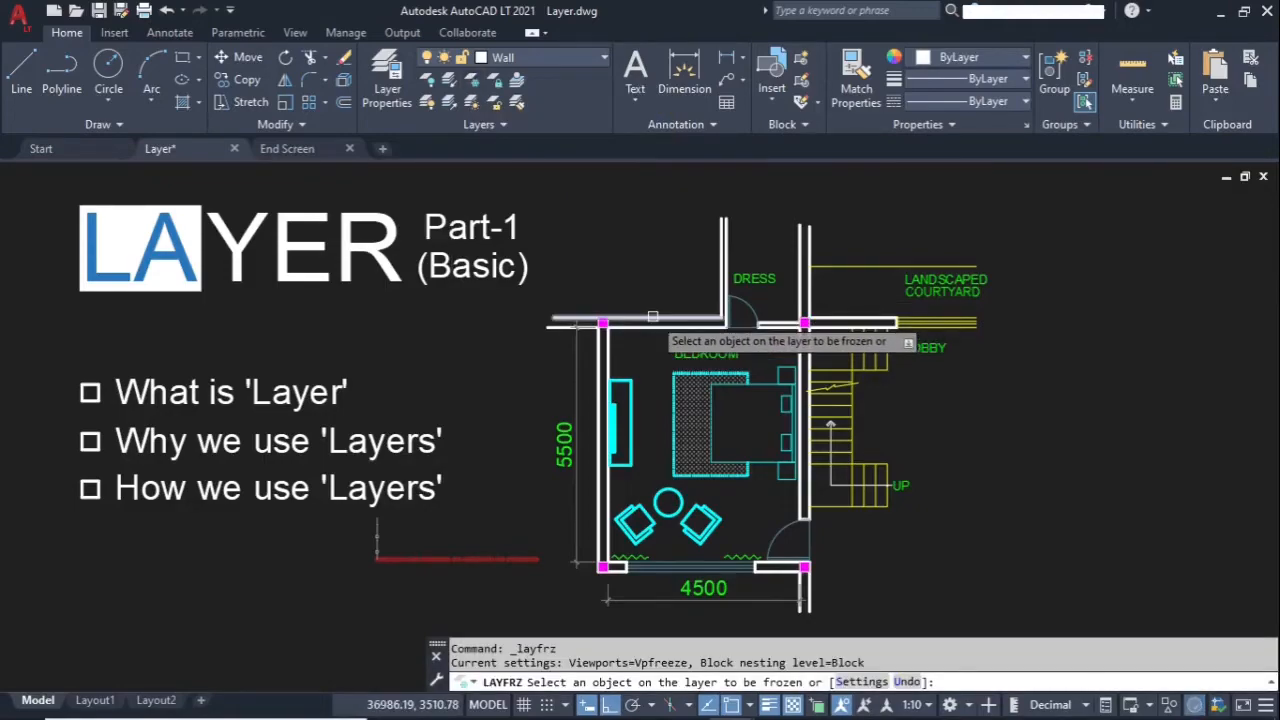
{"action": "left_click", "coordinate": [652, 316]}
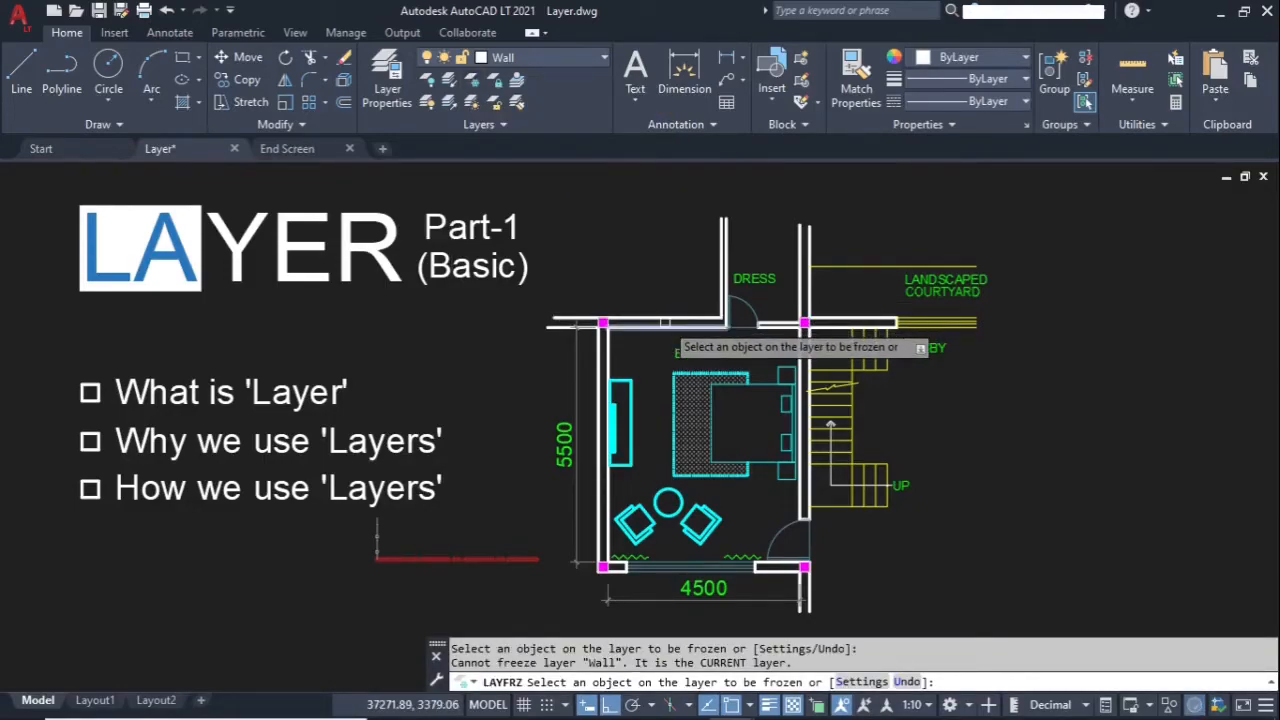
{"action": "left_click", "coordinate": [850, 352]}
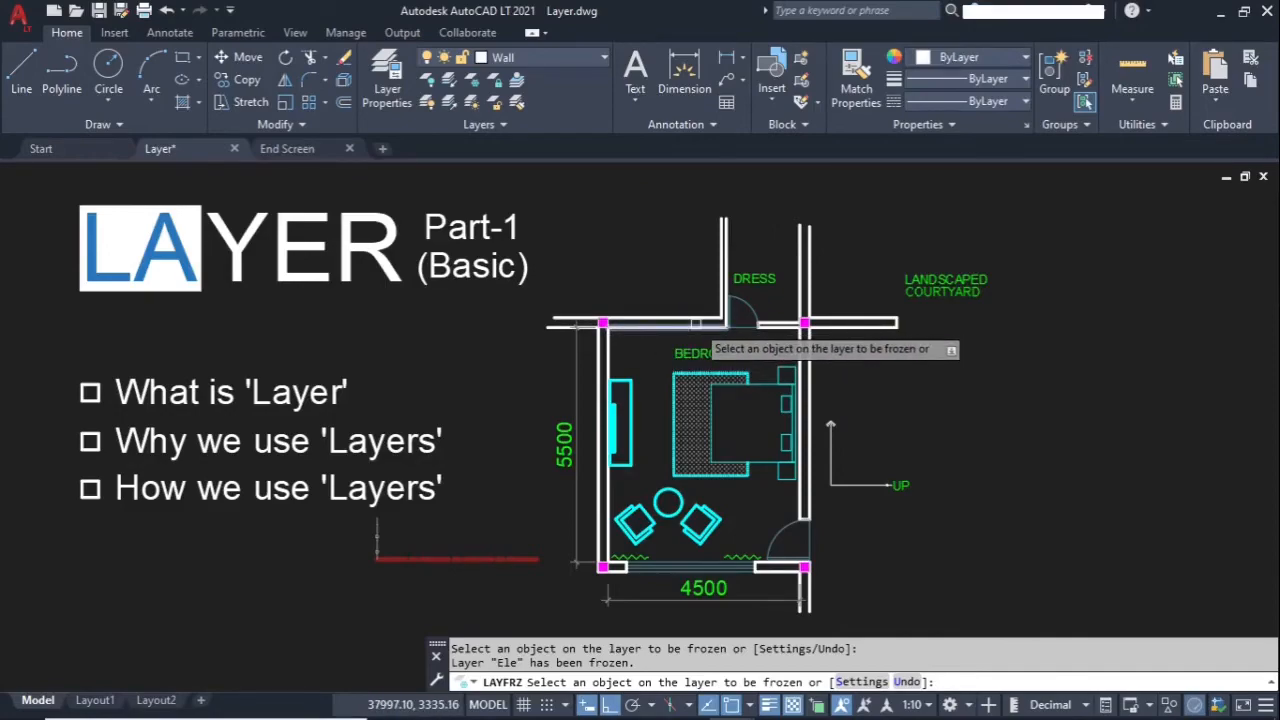
{"action": "left_click", "coordinate": [766, 376]}
{"action": "left_click", "coordinate": [948, 287]}
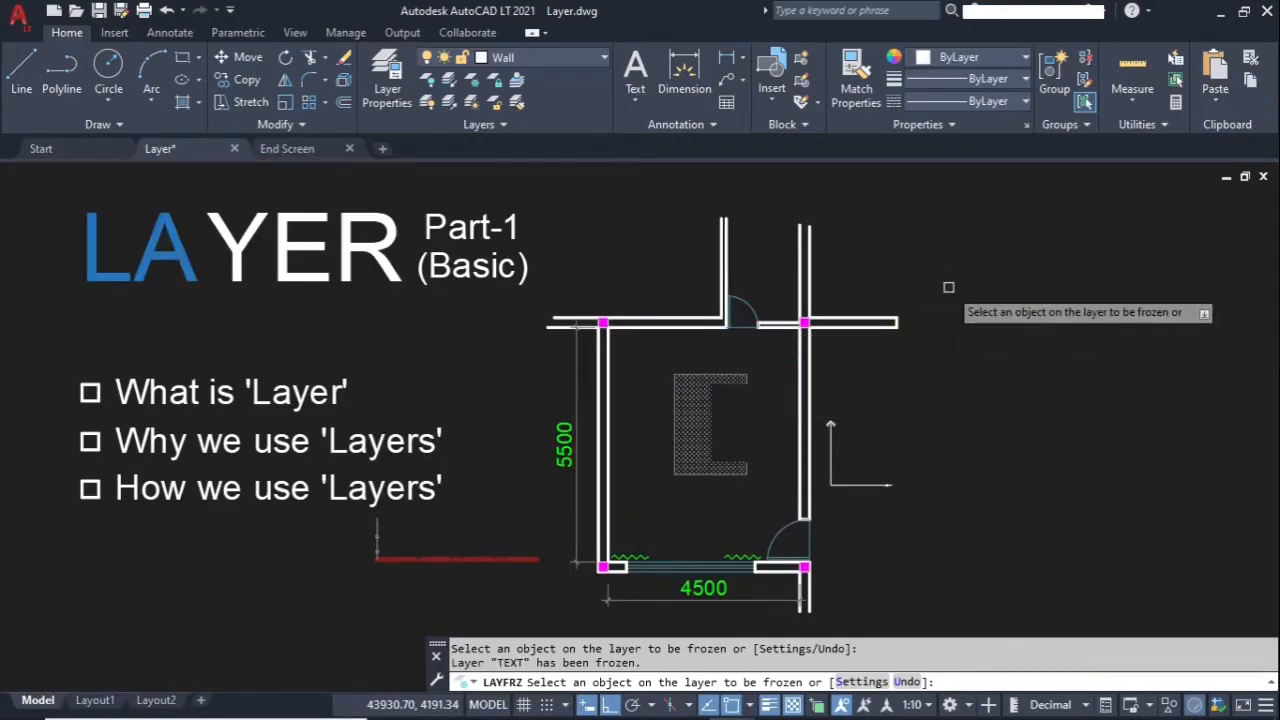
{"action": "key", "text": "Return"}
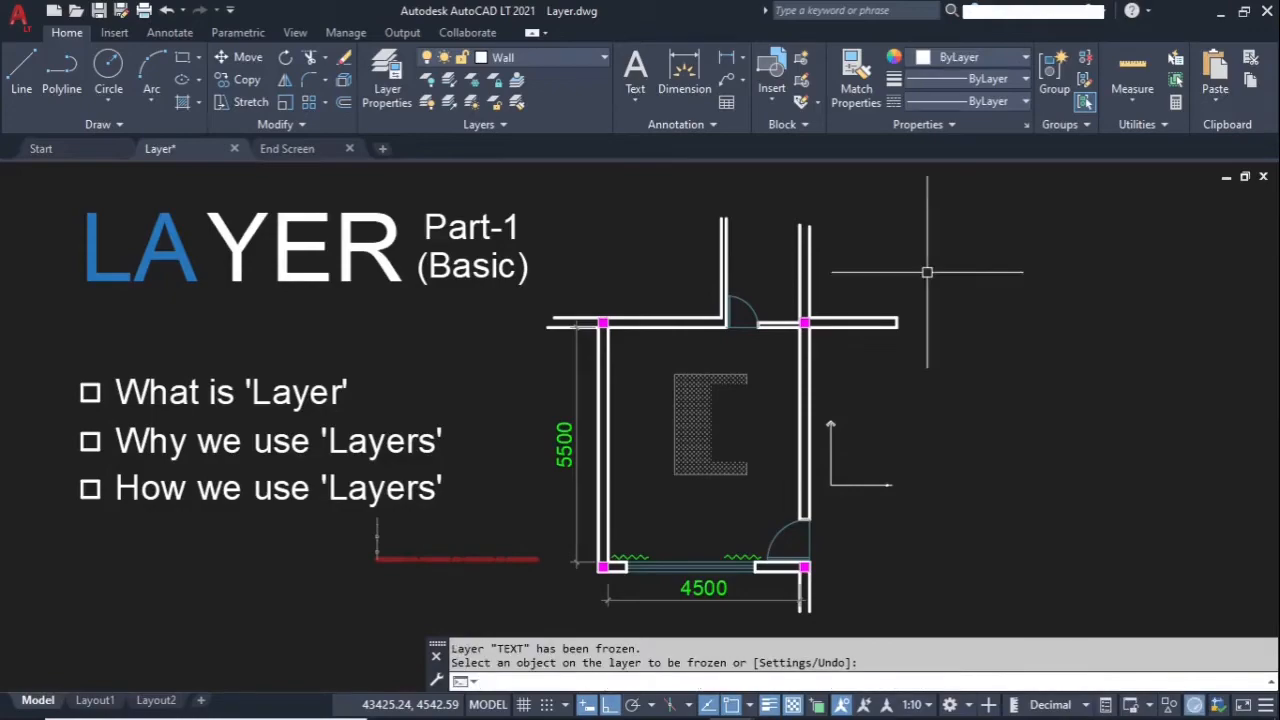
{"action": "left_click", "coordinate": [474, 105]}
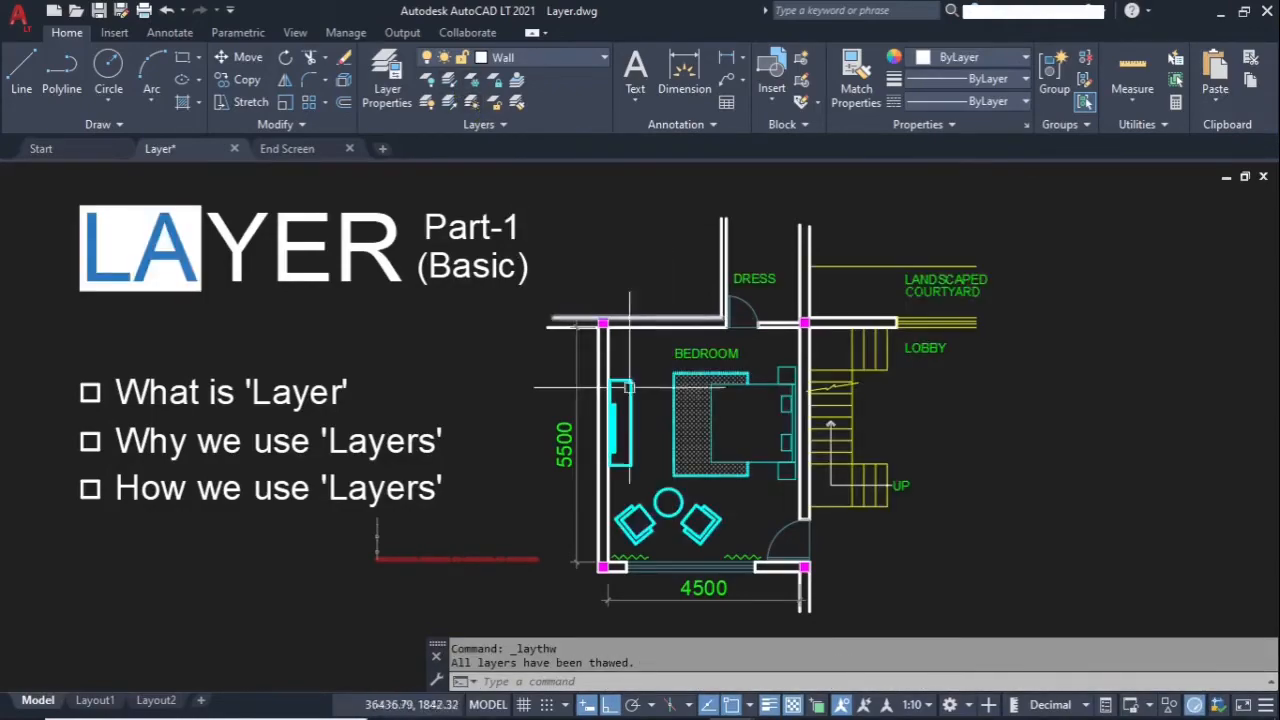
Lock the Ele layer by picking a stair line and the Furniture layer by picking the bed
{"action": "left_click", "coordinate": [492, 80]}
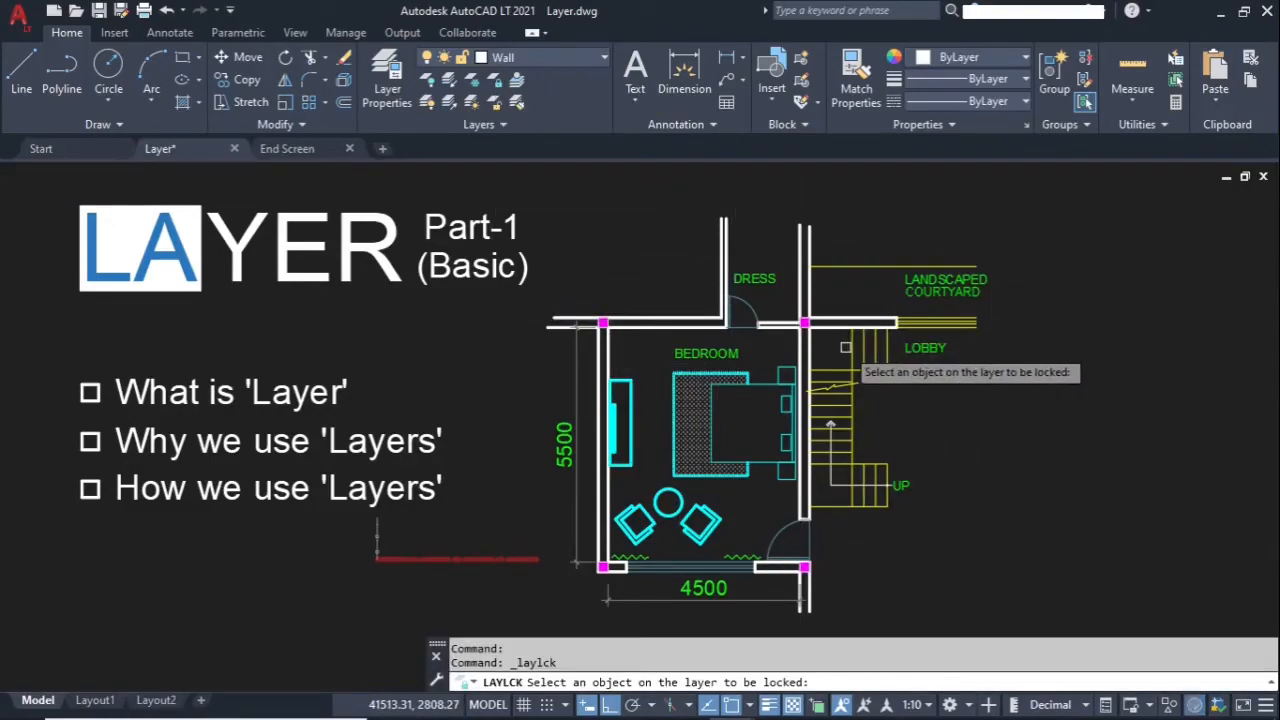
{"action": "left_click", "coordinate": [854, 354]}
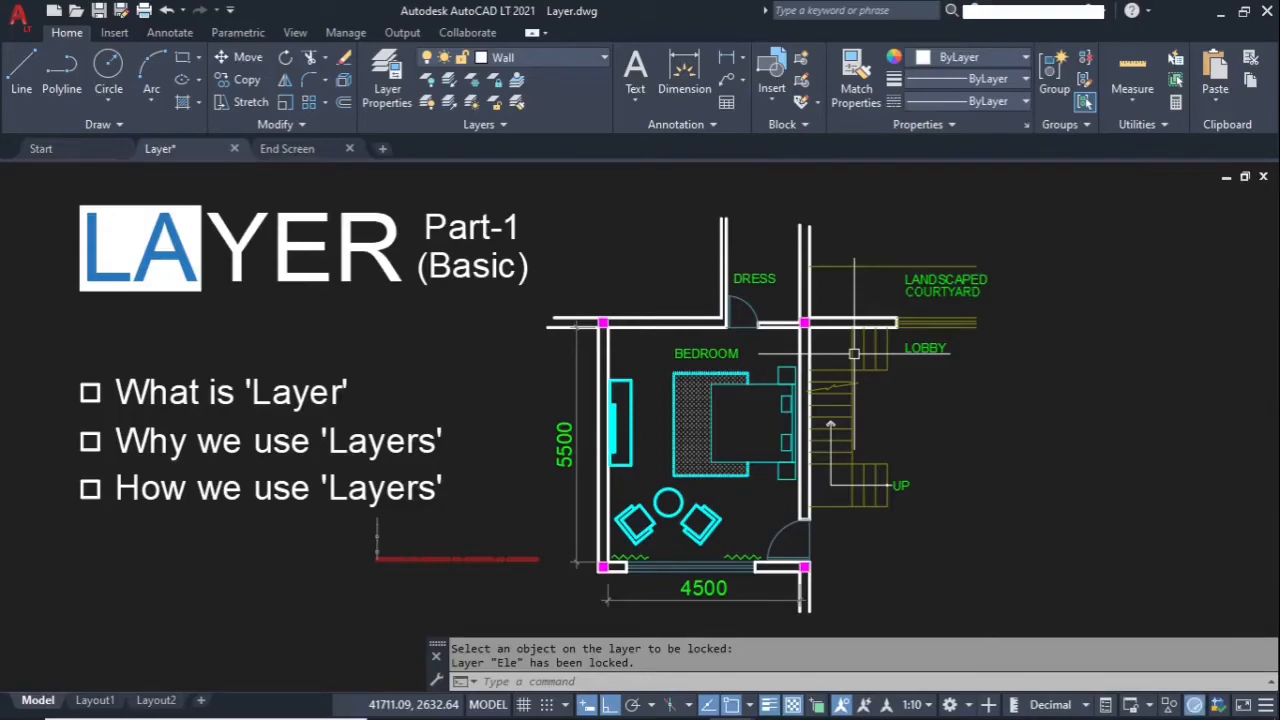
{"action": "key", "text": "Return"}
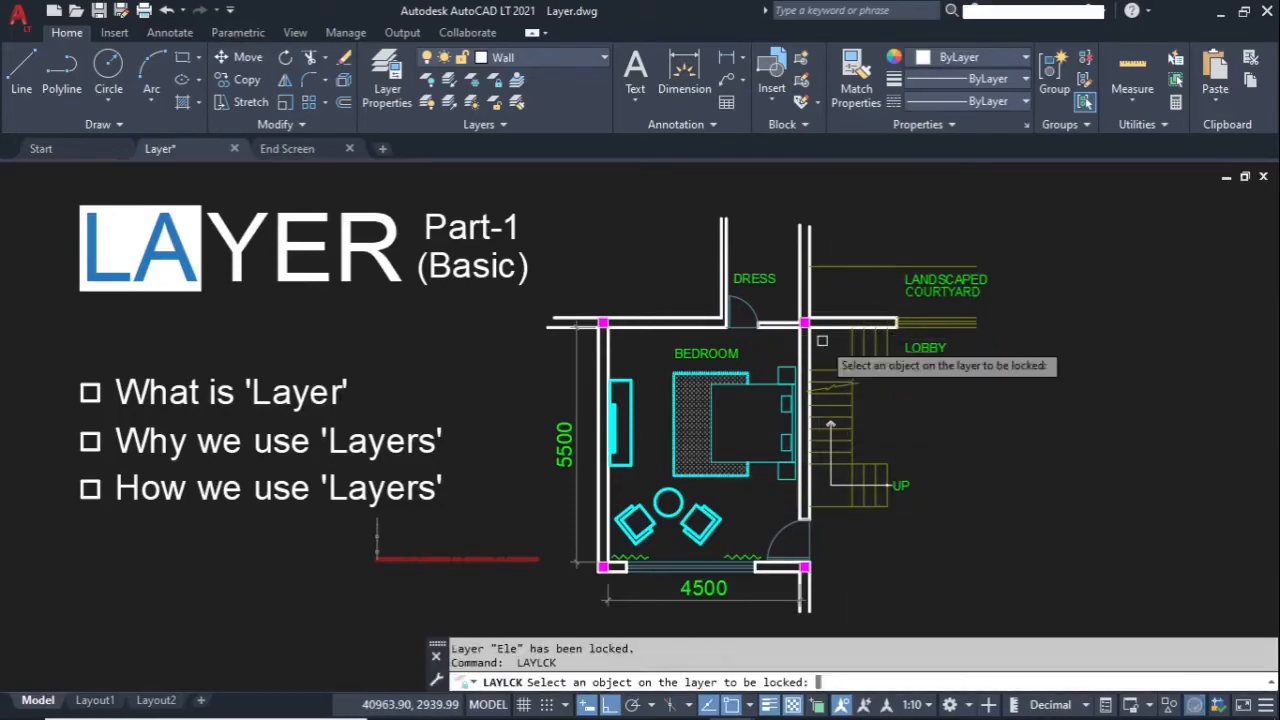
{"action": "left_click", "coordinate": [770, 383]}
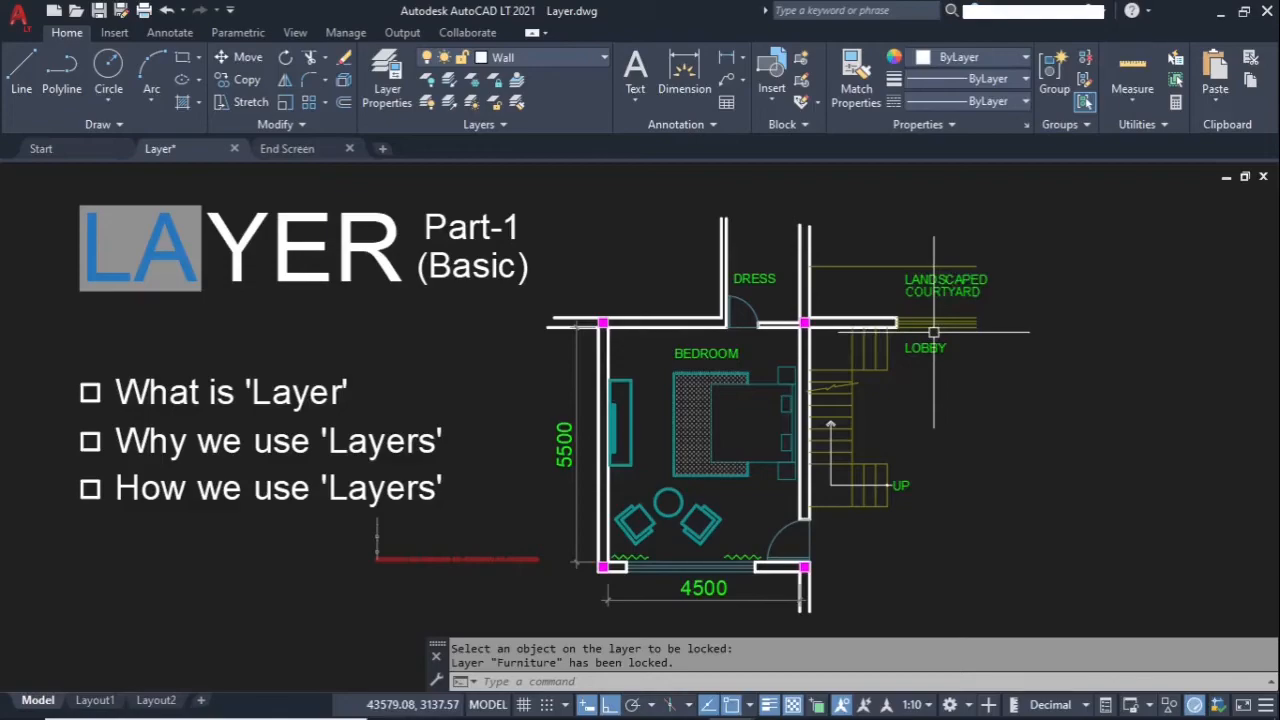
Unlock the layers of the stairs and the bedroom furniture by picking their objects
{"action": "left_click", "coordinate": [493, 105]}
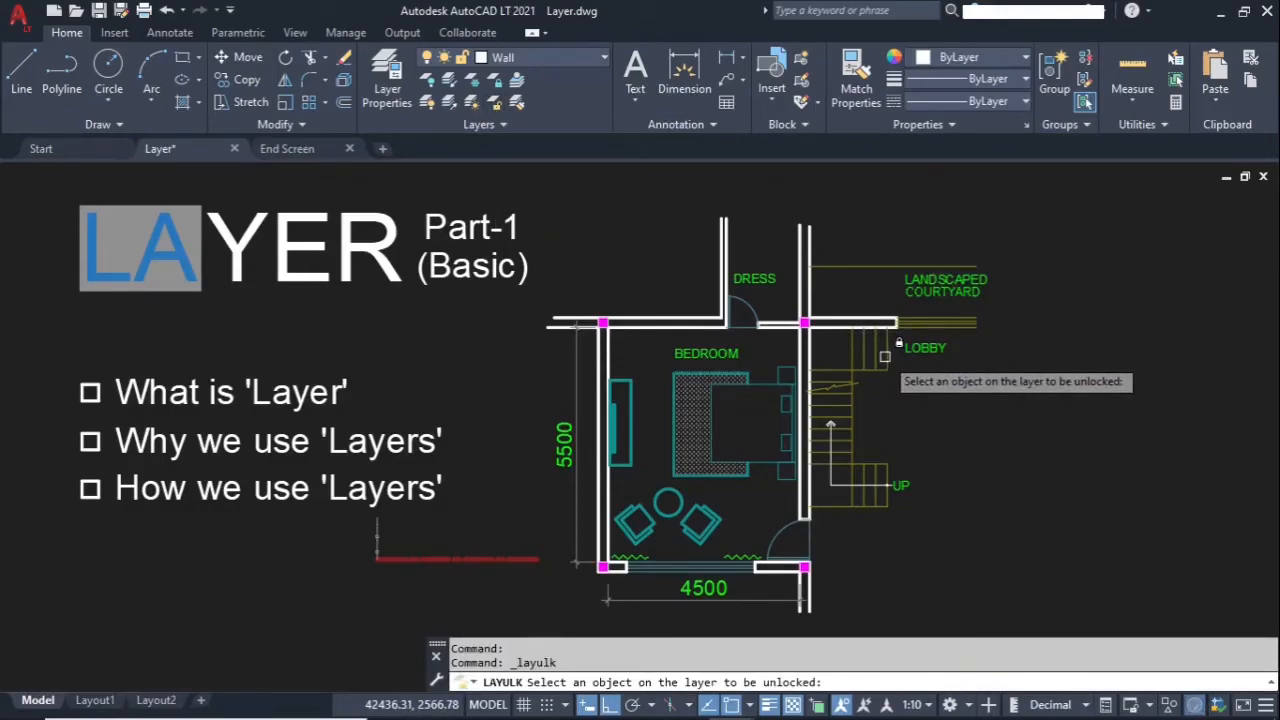
{"action": "left_click", "coordinate": [886, 357]}
{"action": "key", "text": "Return"}
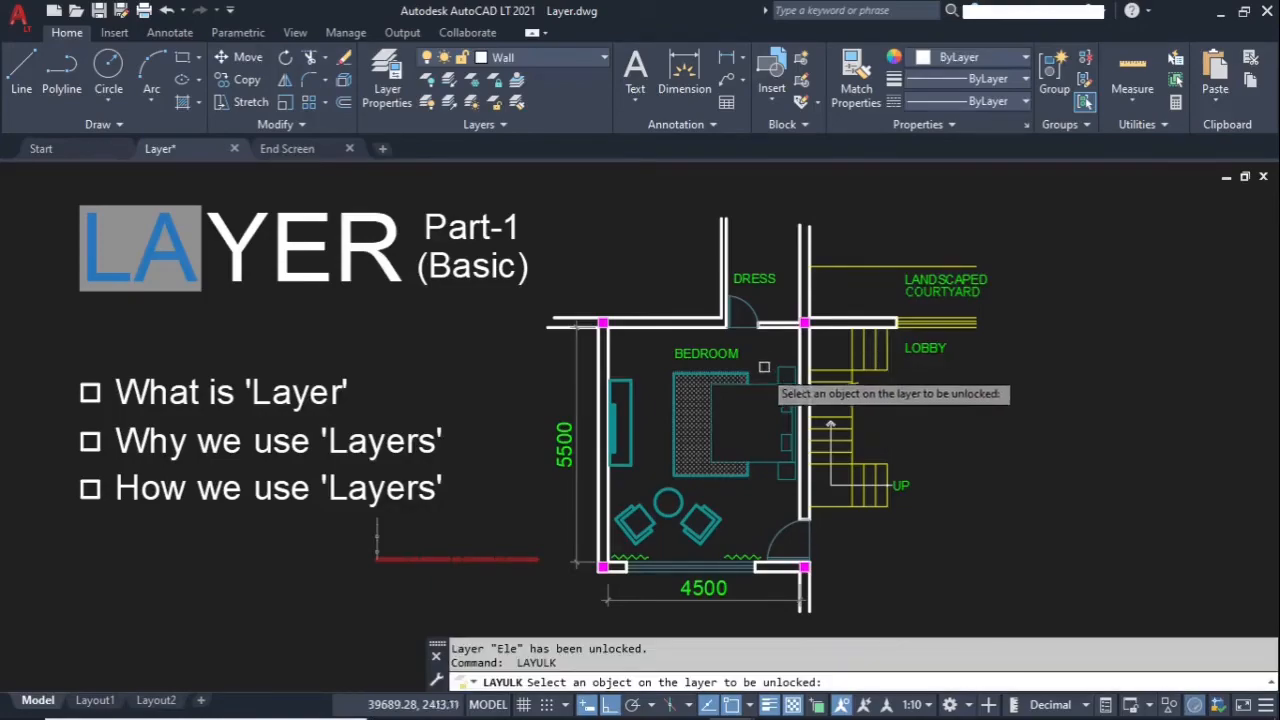
{"action": "left_click", "coordinate": [764, 383]}
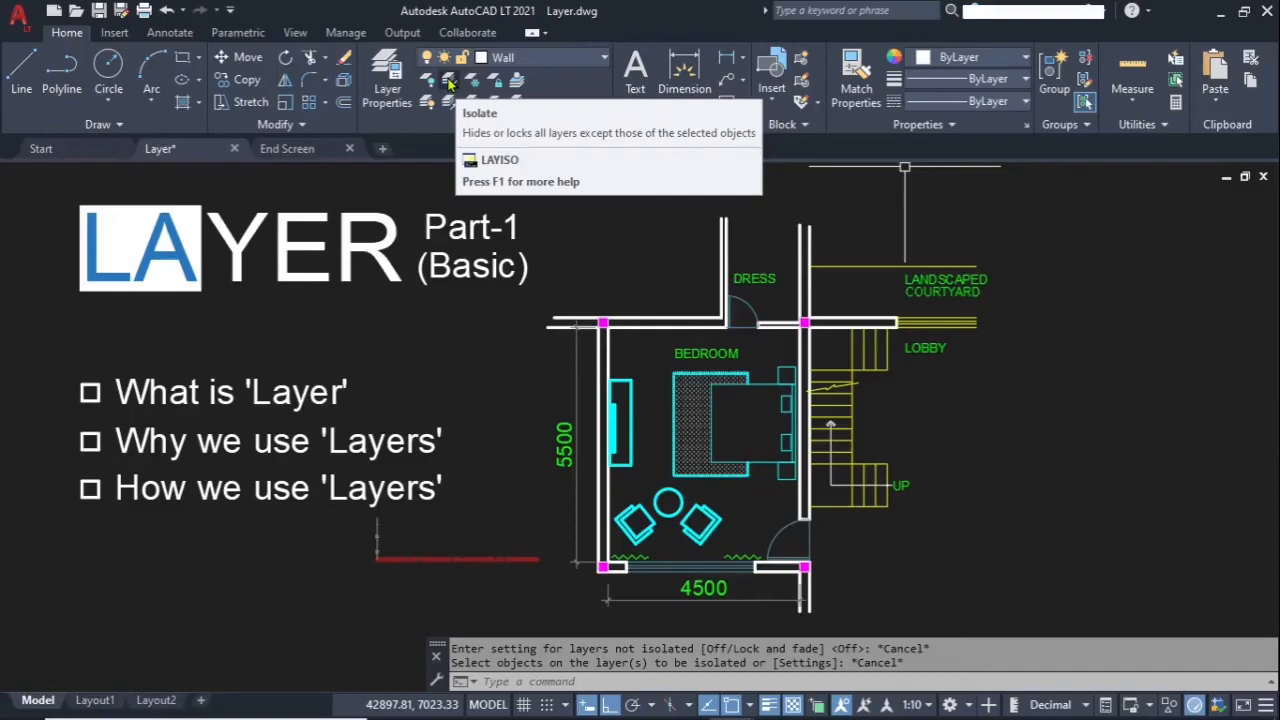
Set the Isolate command to Lock and fade the layers not isolated, with a fade value of 50
{"action": "left_click", "coordinate": [449, 83]}
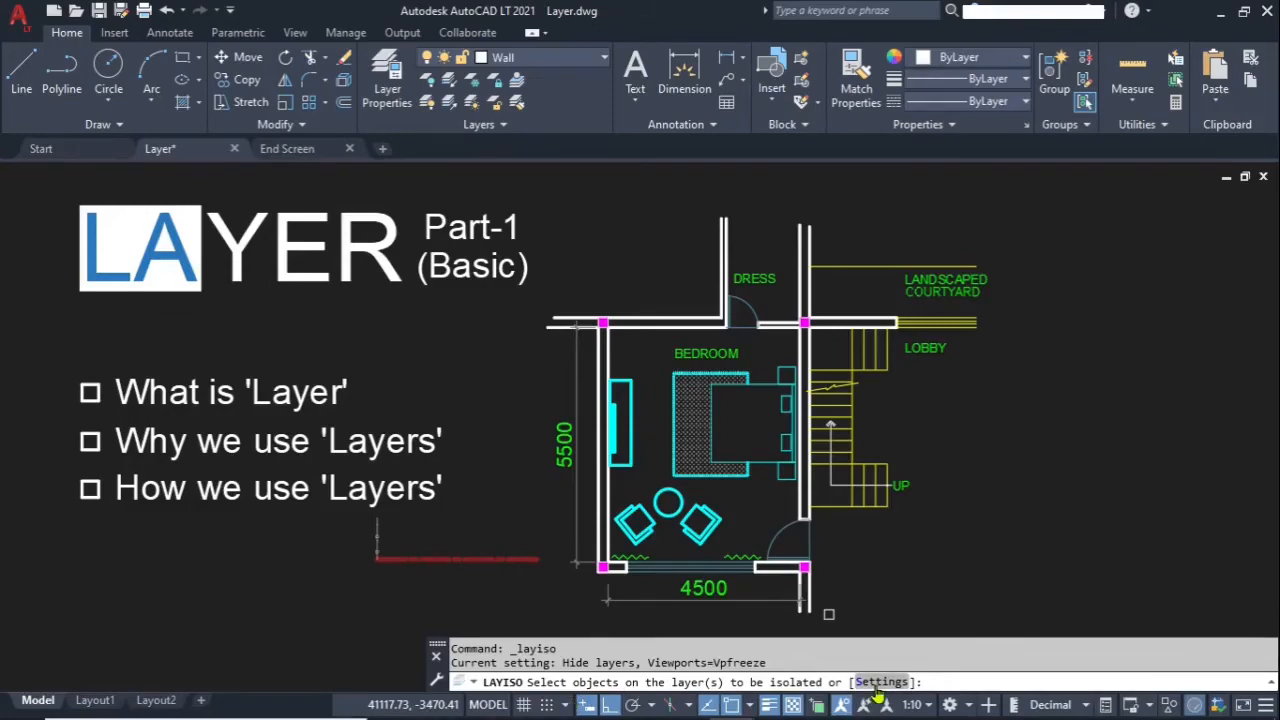
{"action": "left_click", "coordinate": [881, 682]}
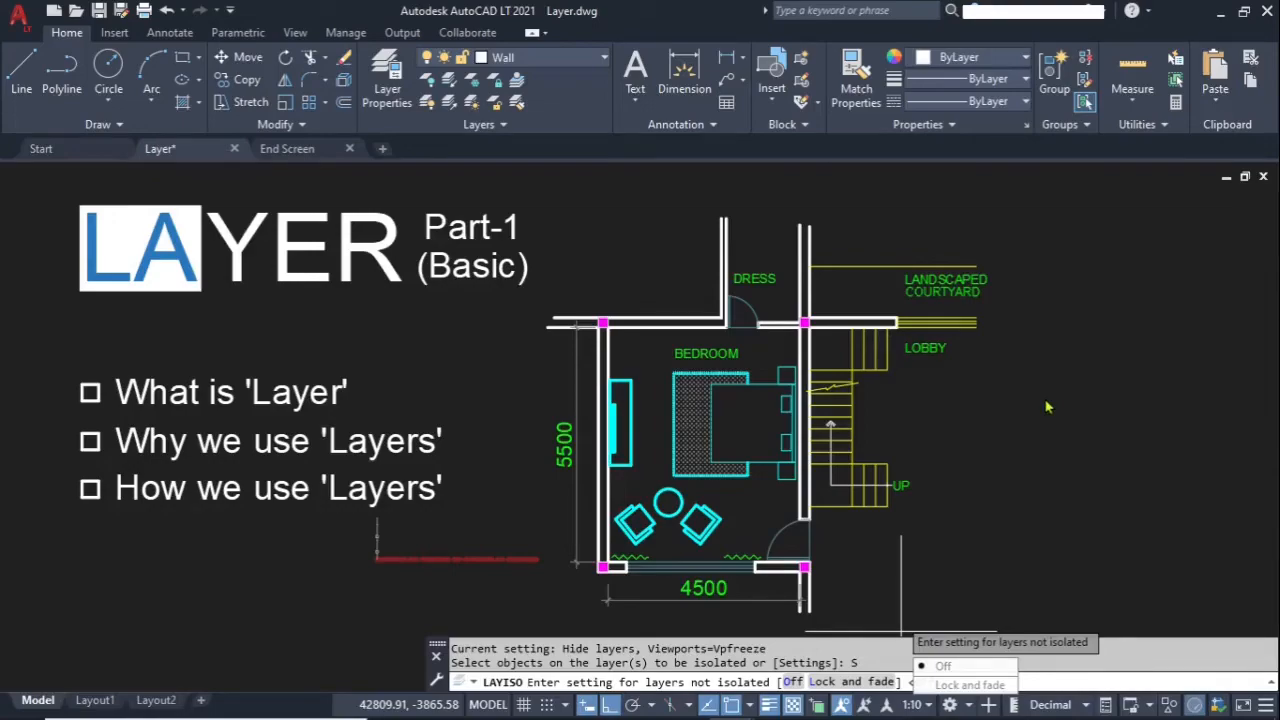
{"action": "left_click", "coordinate": [988, 686]}
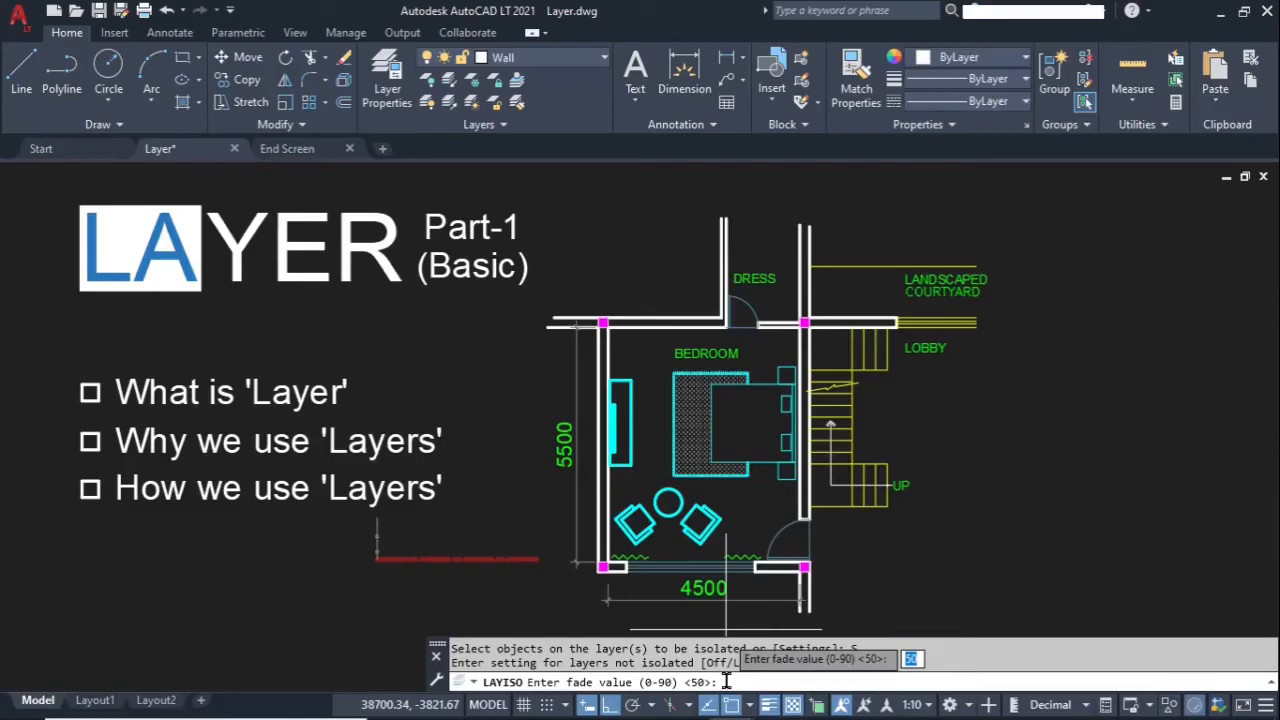
{"action": "key", "text": "Return"}
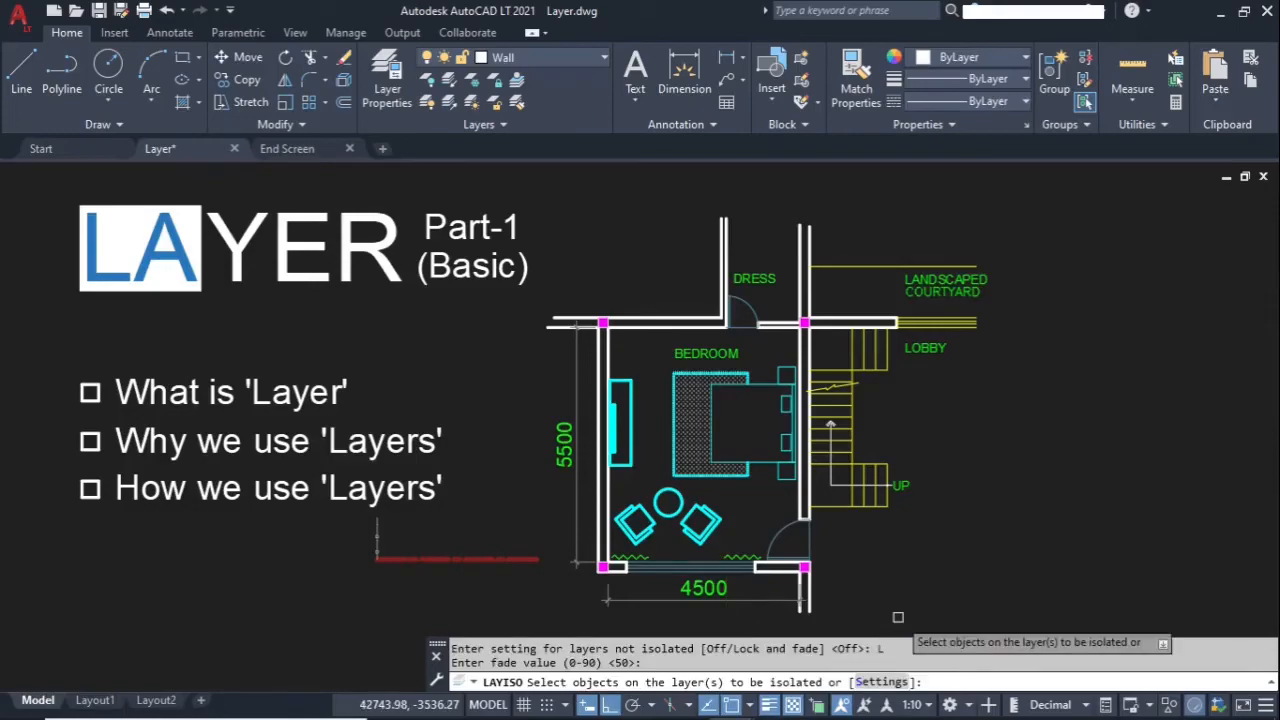
Isolate the layers of the stair line, the bed and the yellow line above the Landscaped Courtyard label
{"action": "left_click", "coordinate": [853, 355]}
{"action": "left_click", "coordinate": [766, 384]}
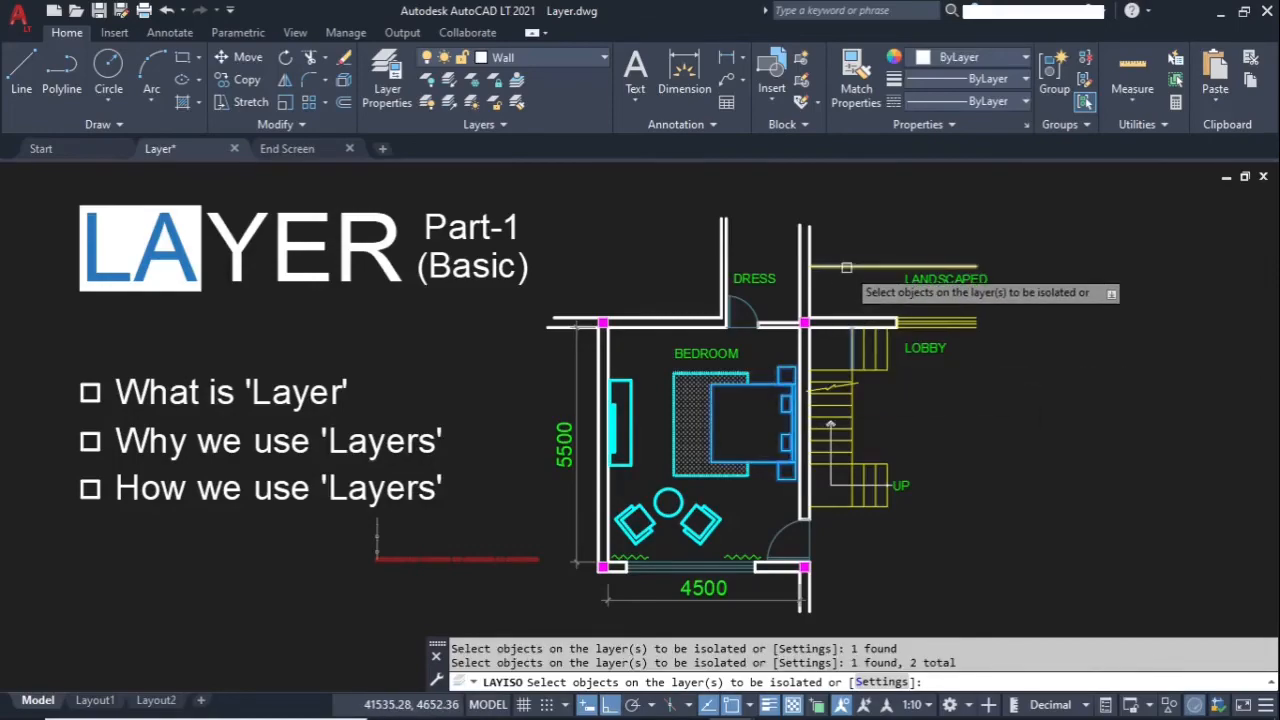
{"action": "left_click", "coordinate": [854, 266]}
{"action": "key", "text": "Return"}
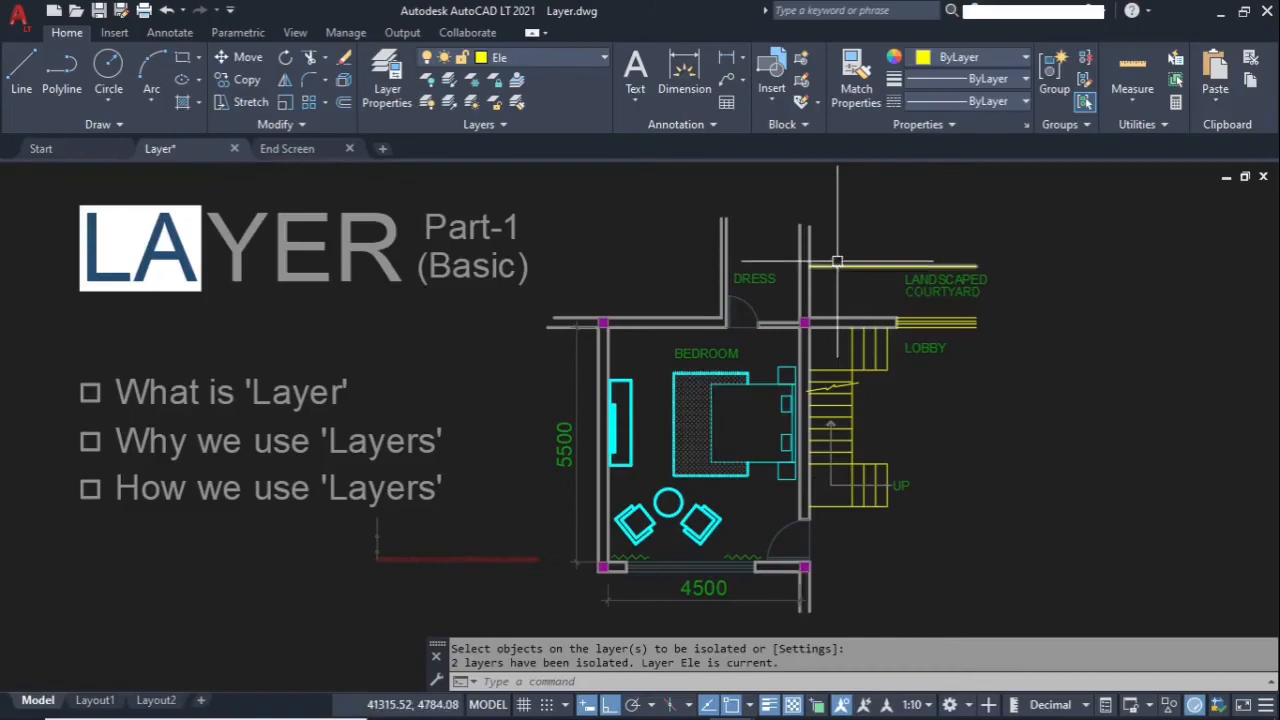
Try to erase the locked wall line beside the Landscaped Courtyard, and unisolate the layers
{"action": "left_click", "coordinate": [810, 243]}
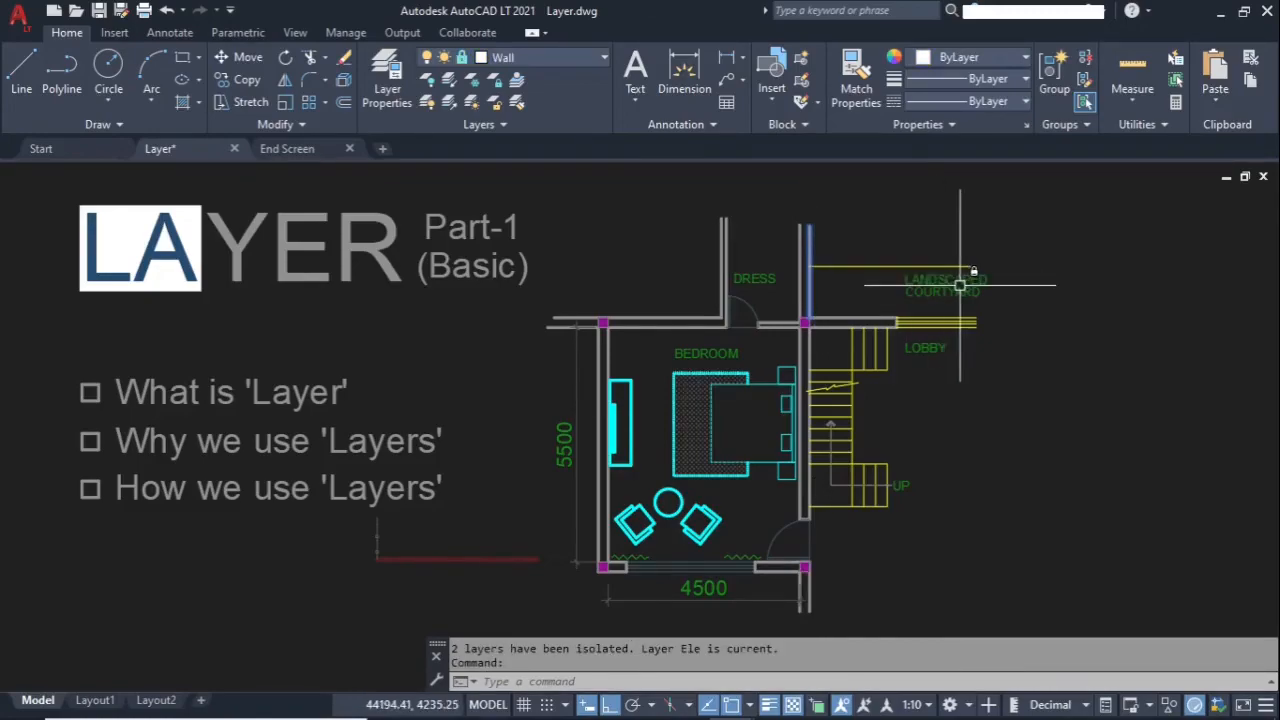
{"action": "key", "text": "Delete"}
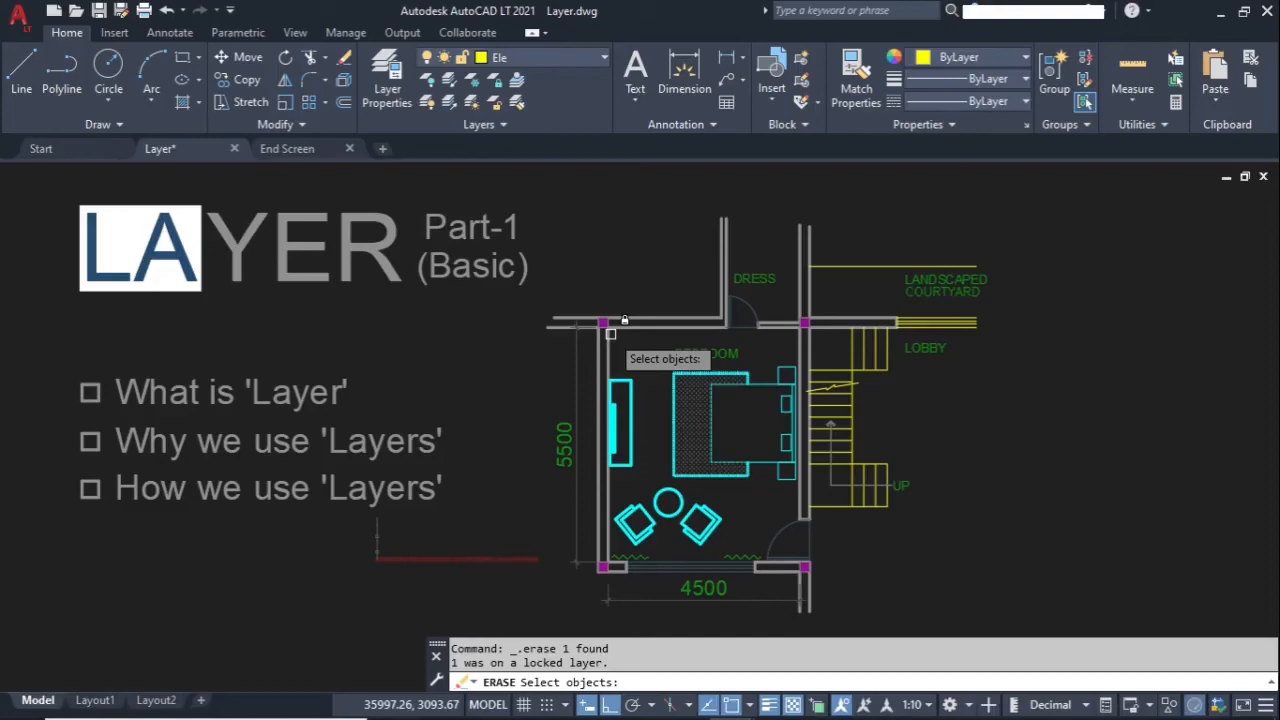
{"action": "left_click", "coordinate": [449, 105]}
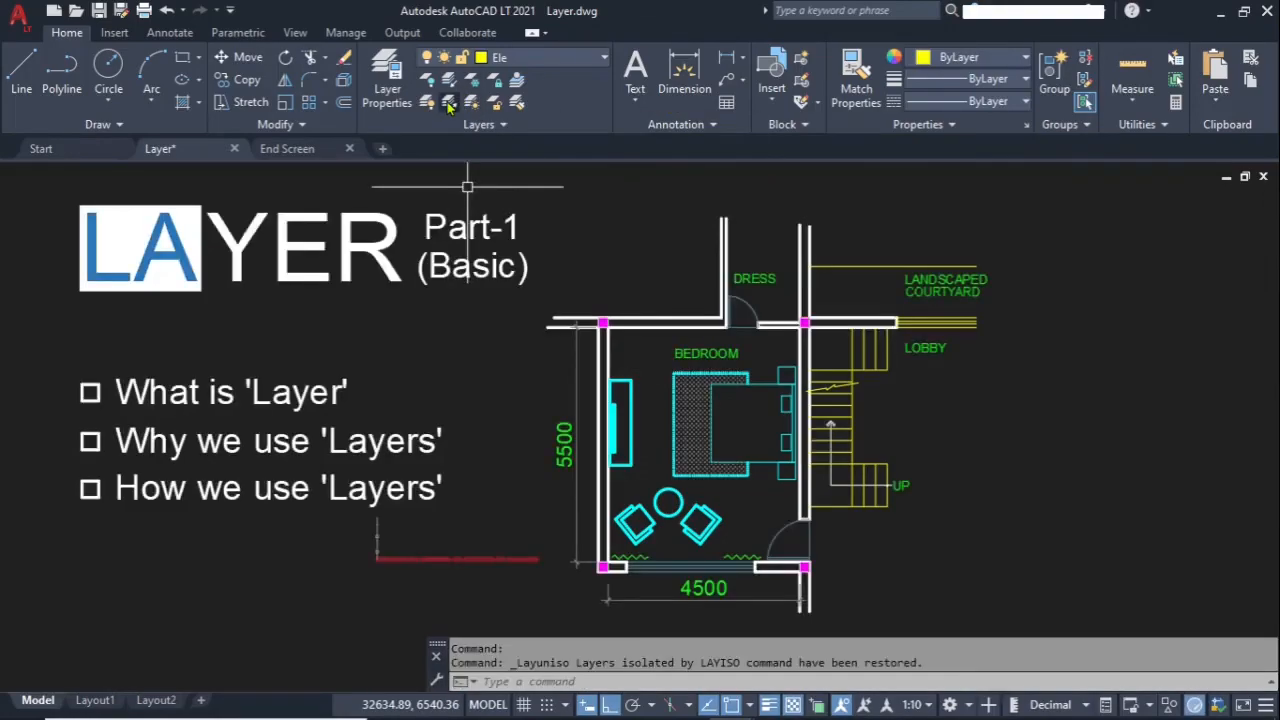